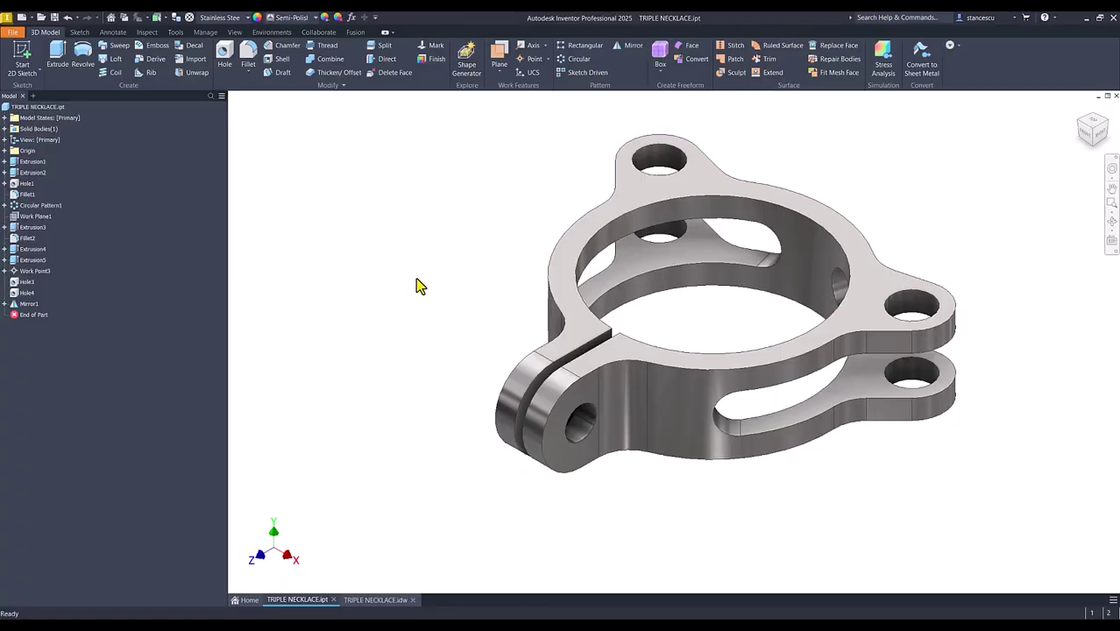
# Orbit the clamp, return to Home view, then view the TRIPLE NECKLACE.idw drawing with volume 18469,371 mm^3
pyautogui.click(421, 274)
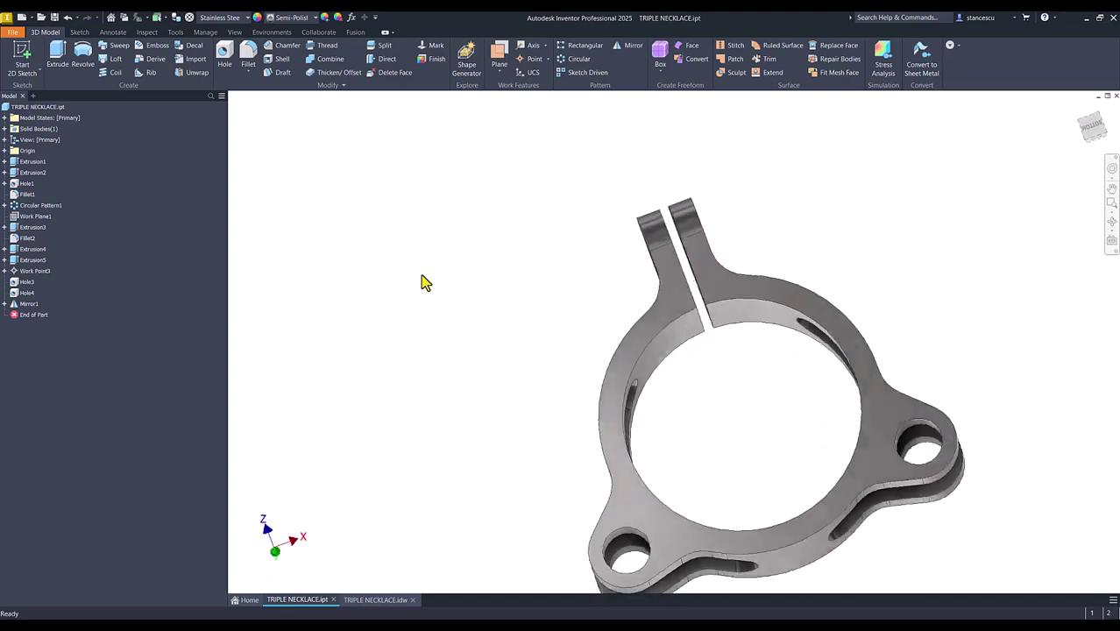
pyautogui.press('F6')
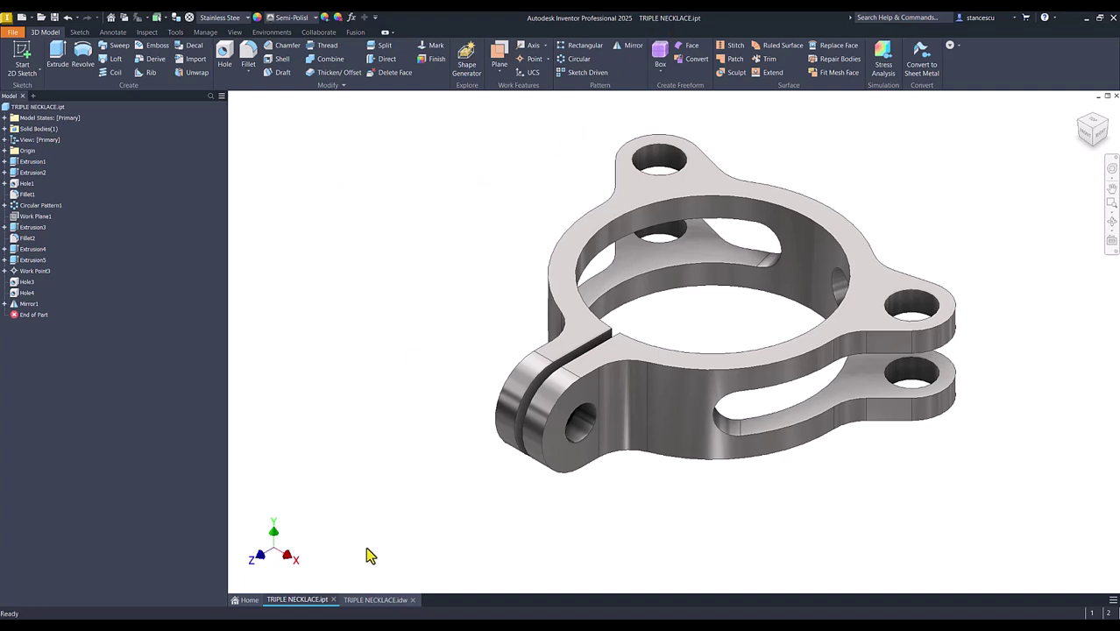
pyautogui.click(382, 601)
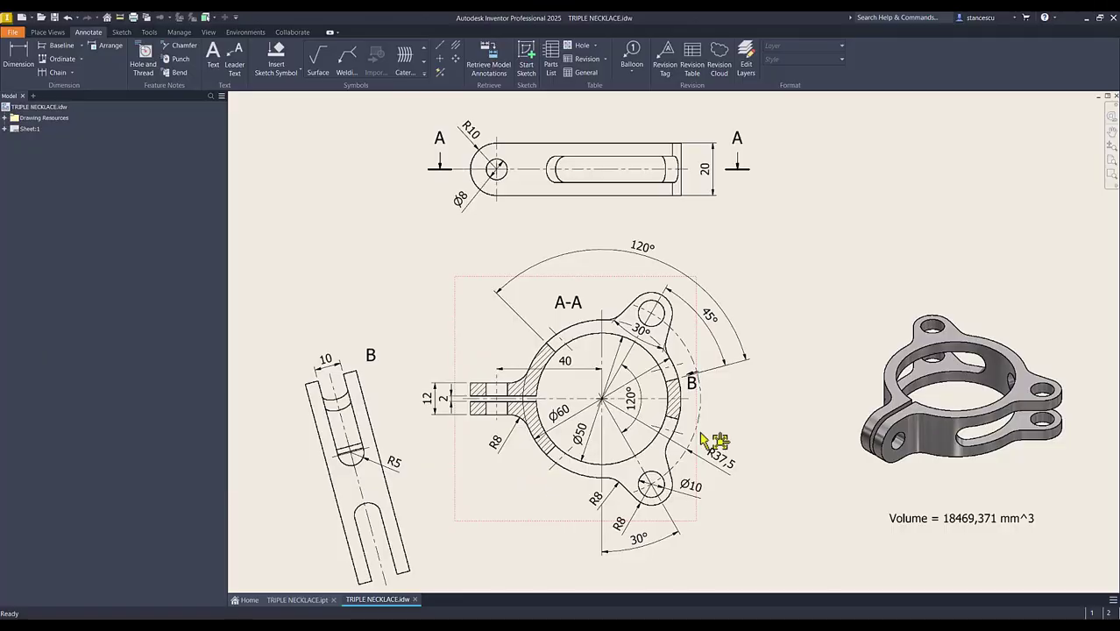
pyautogui.click(539, 348)
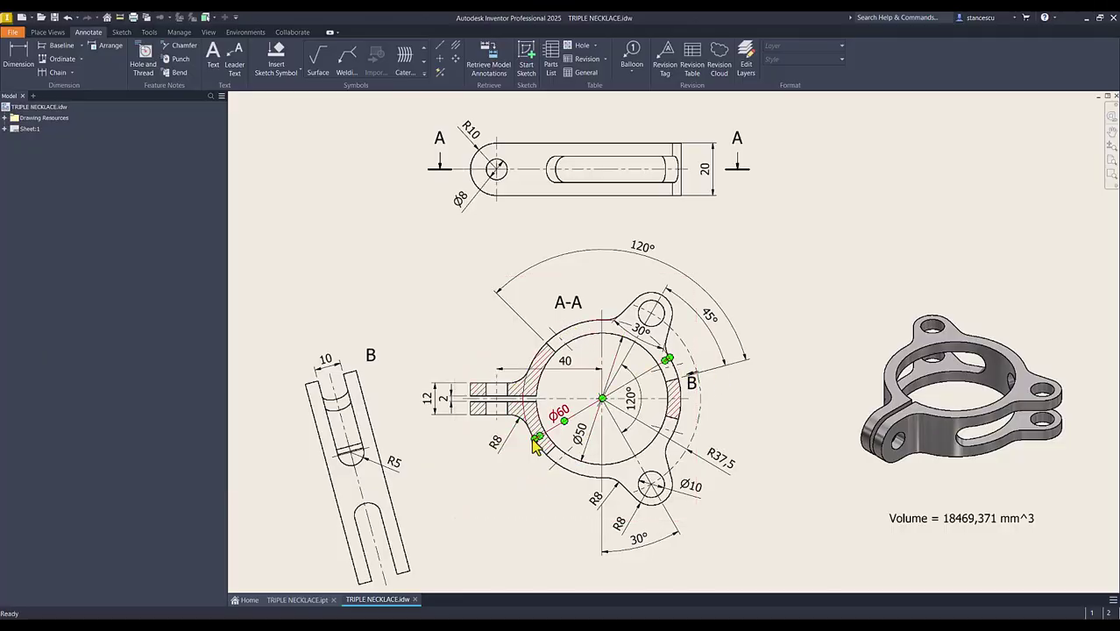
pyautogui.press('Escape')
pyautogui.click(579, 443)
pyautogui.click(561, 418)
pyautogui.click(705, 173)
pyautogui.click(707, 200)
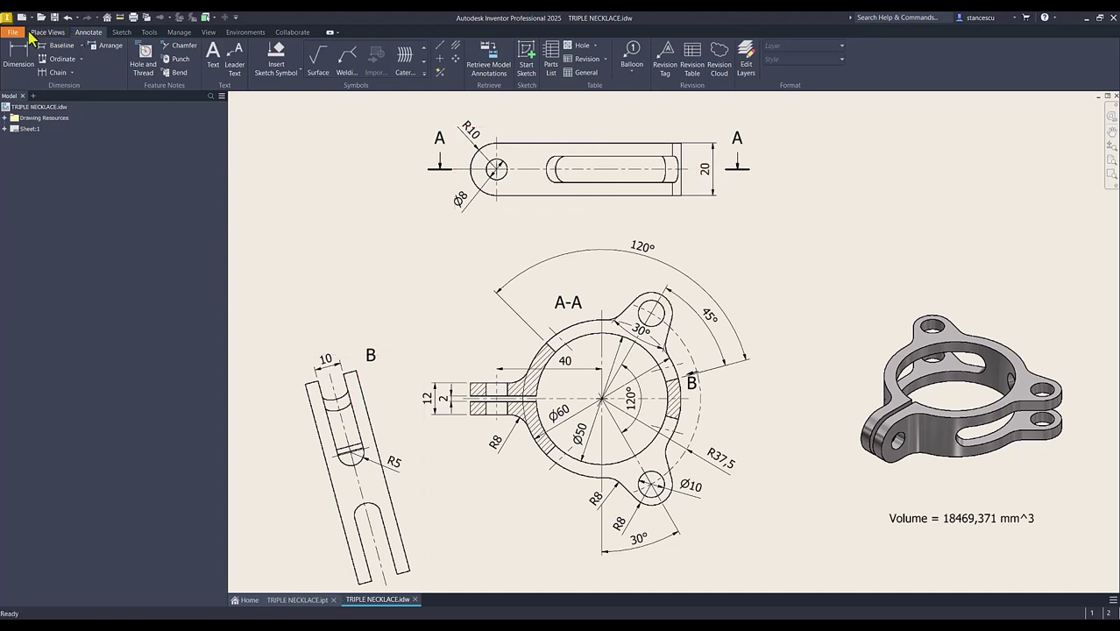
# Create a new Standard (mm) part and start a 2D sketch on the XZ origin plane
pyautogui.click(22, 17)
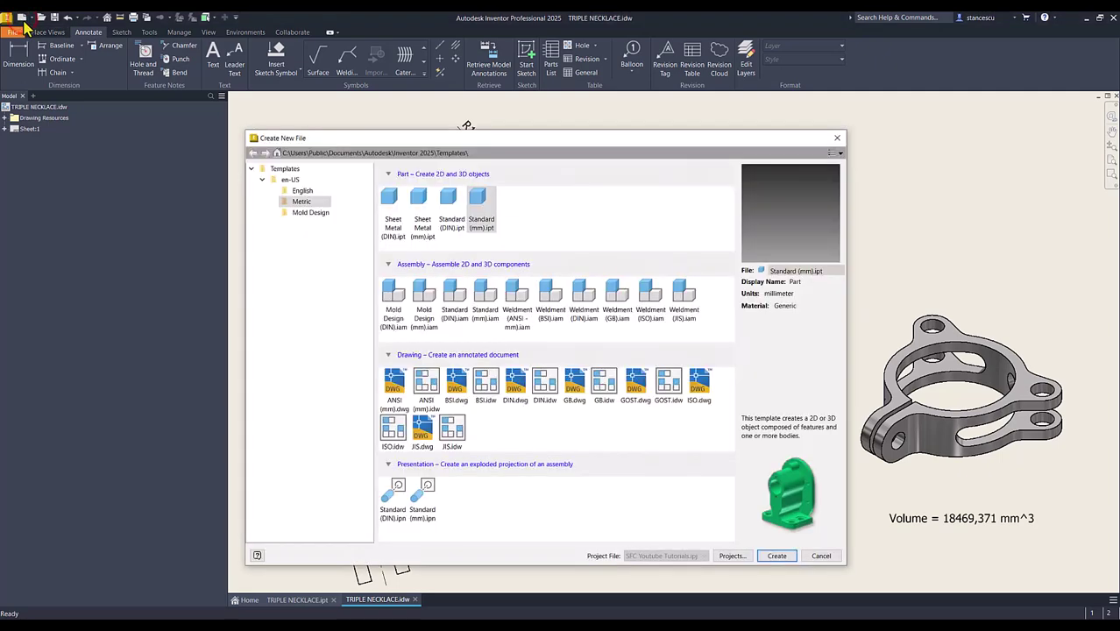
pyautogui.doubleClick(473, 210)
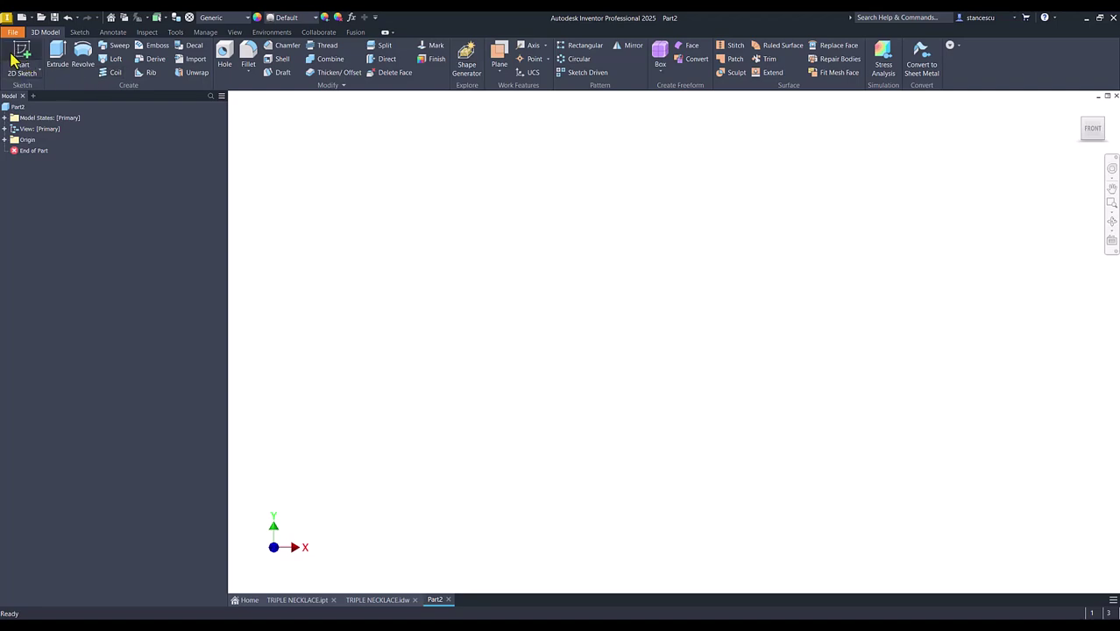
pyautogui.click(18, 57)
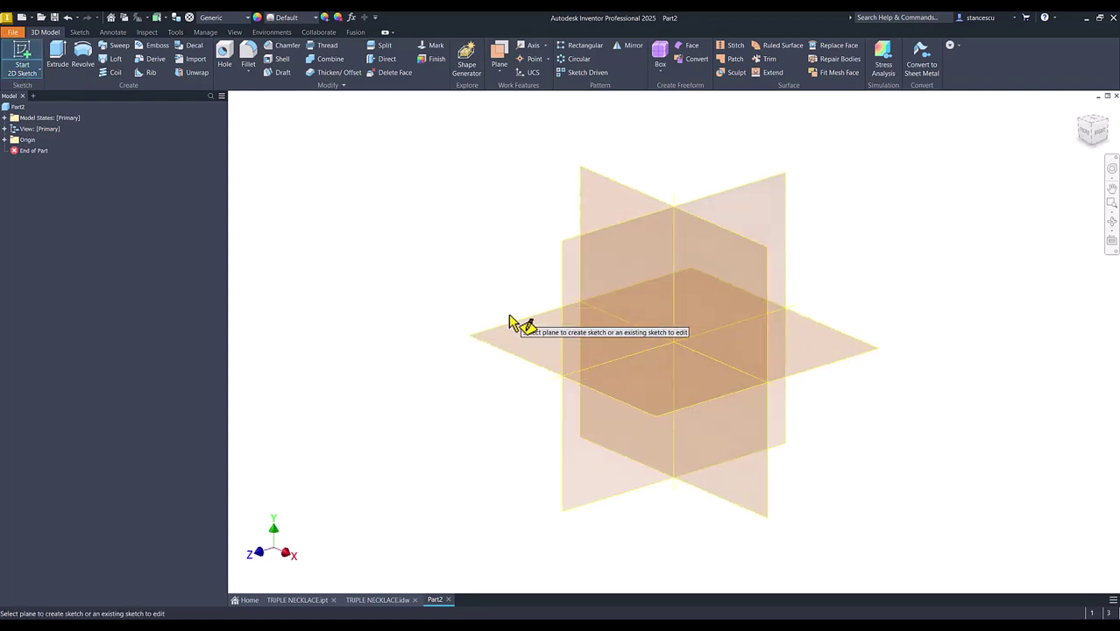
pyautogui.click(510, 323)
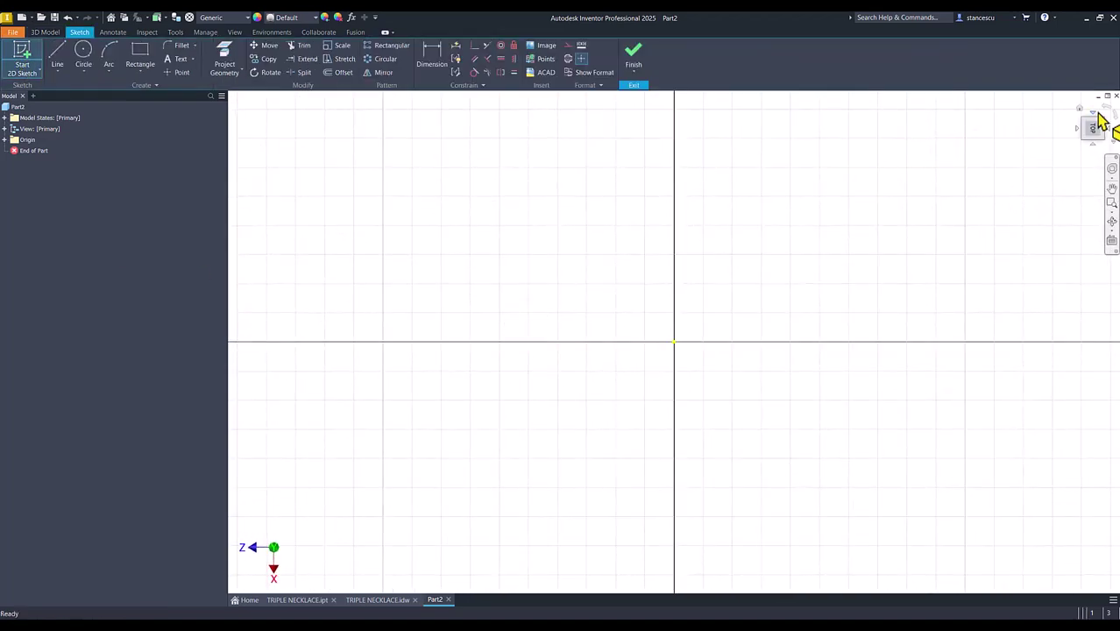
pyautogui.click(1108, 113)
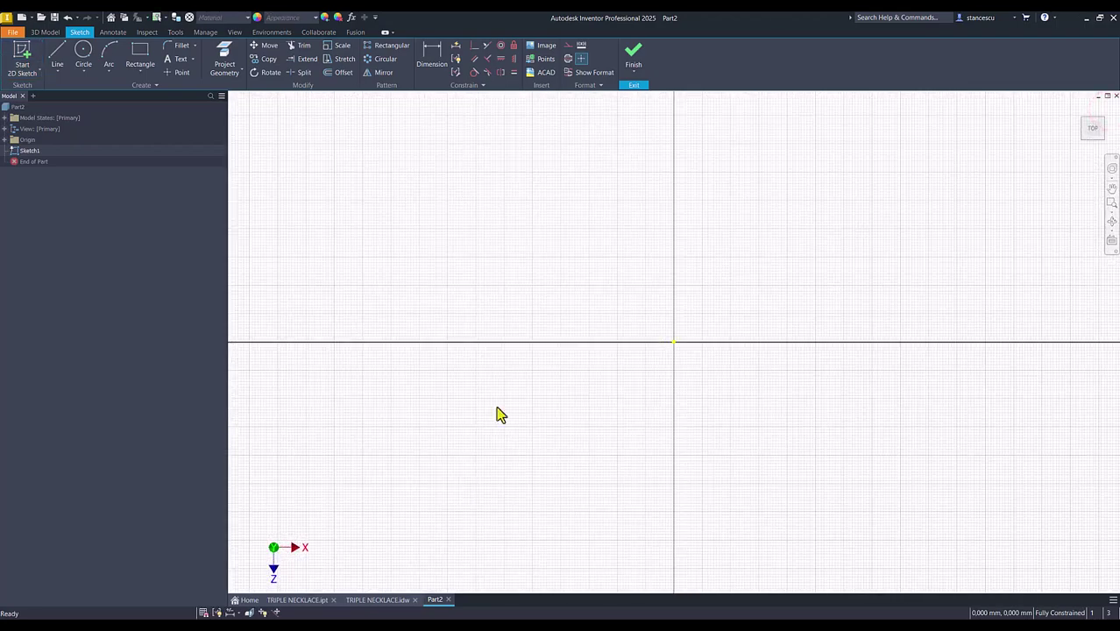
# Draw concentric Ø50 and Ø60 circles centred on the origin
pyautogui.click(84, 56)
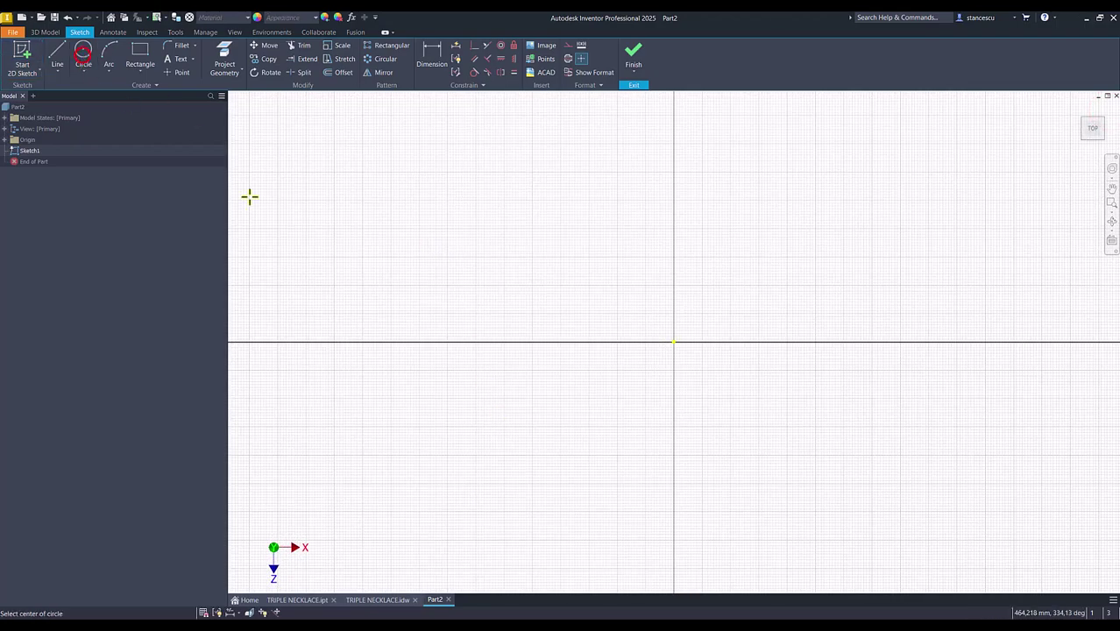
pyautogui.click(673, 340)
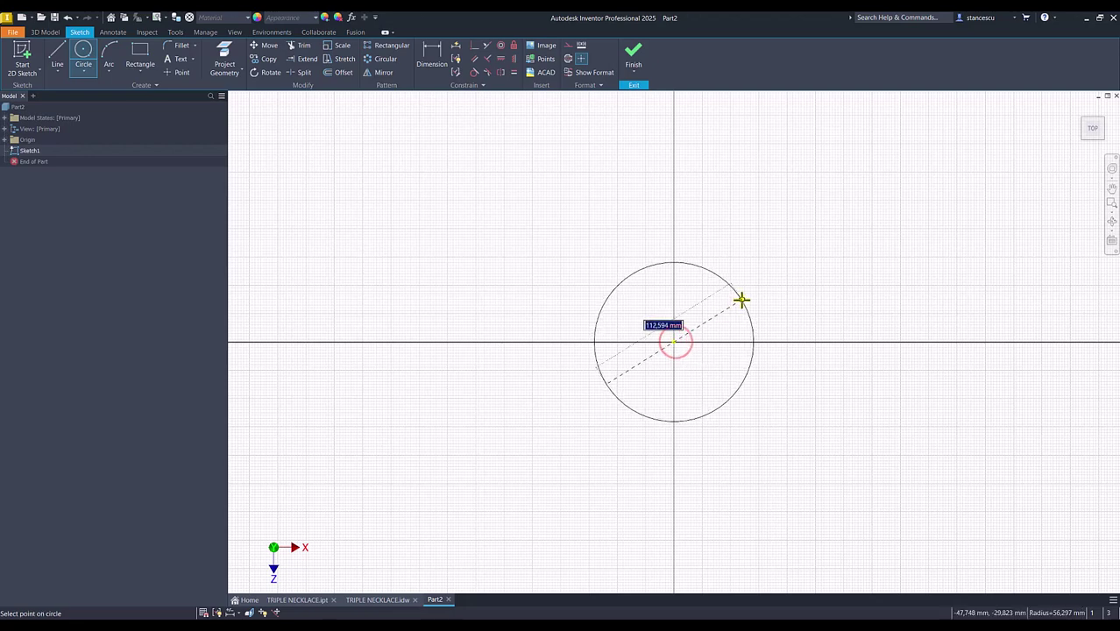
pyautogui.write('50')
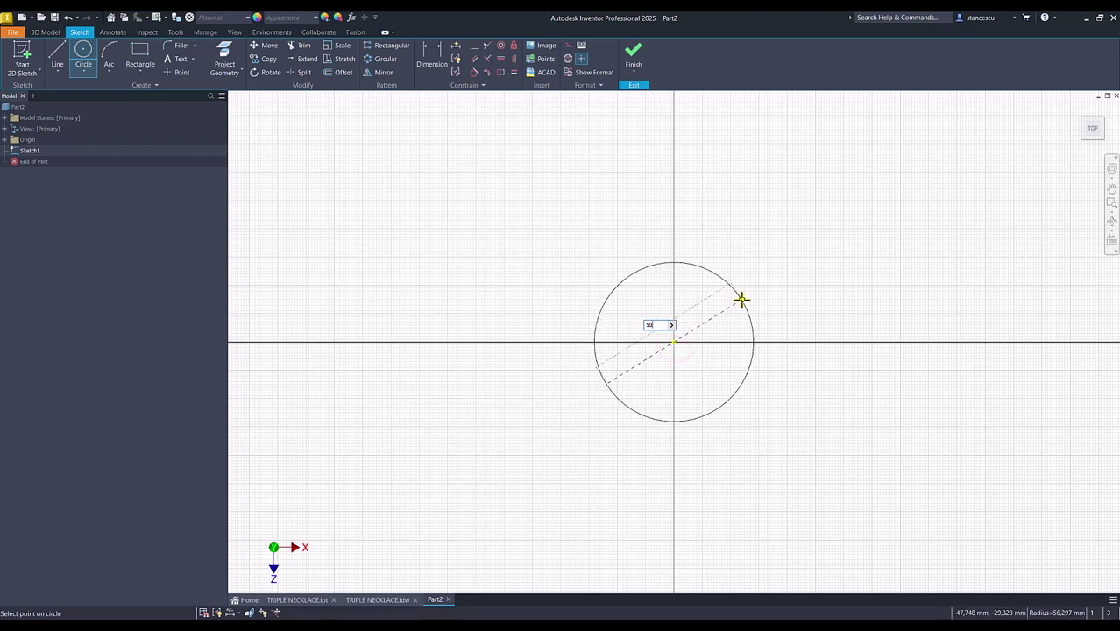
pyautogui.press('Return')
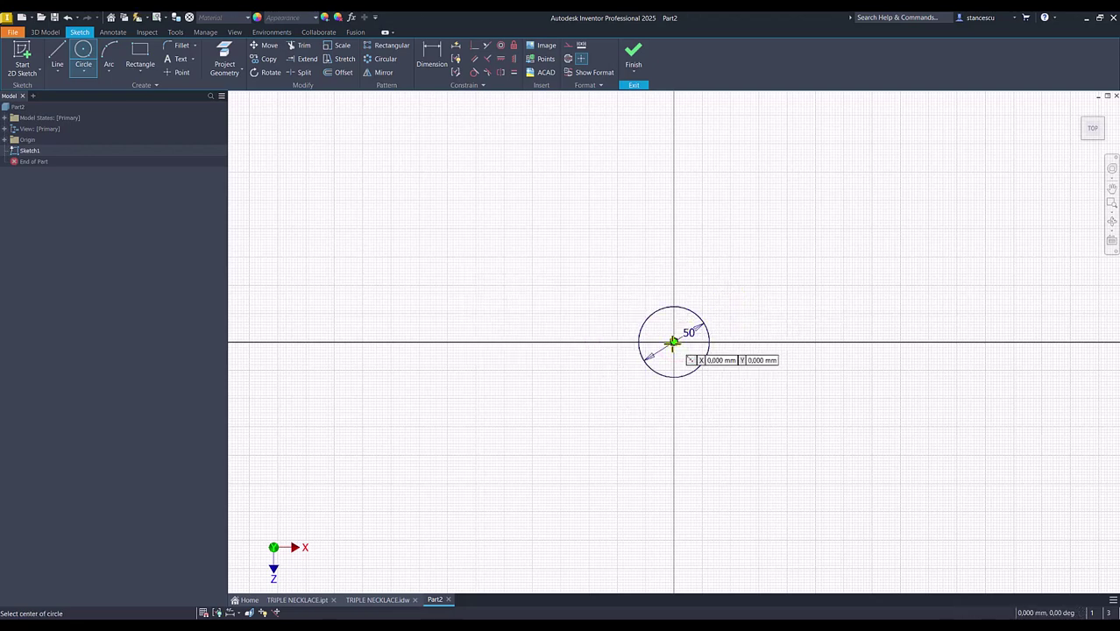
pyautogui.click(673, 341)
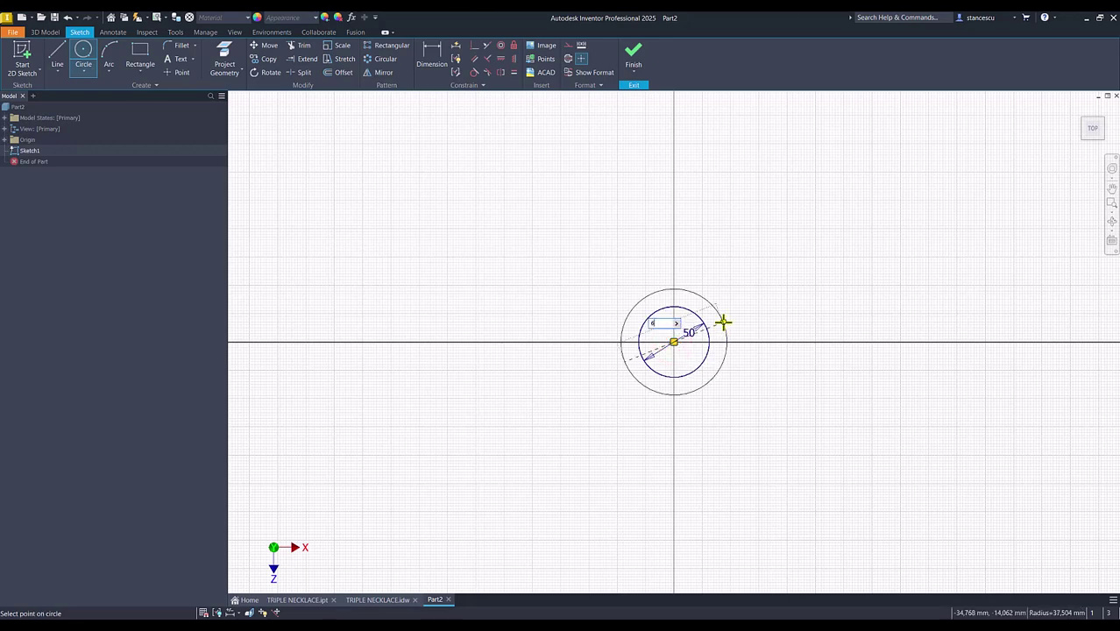
pyautogui.write('60')
pyautogui.press('Return')
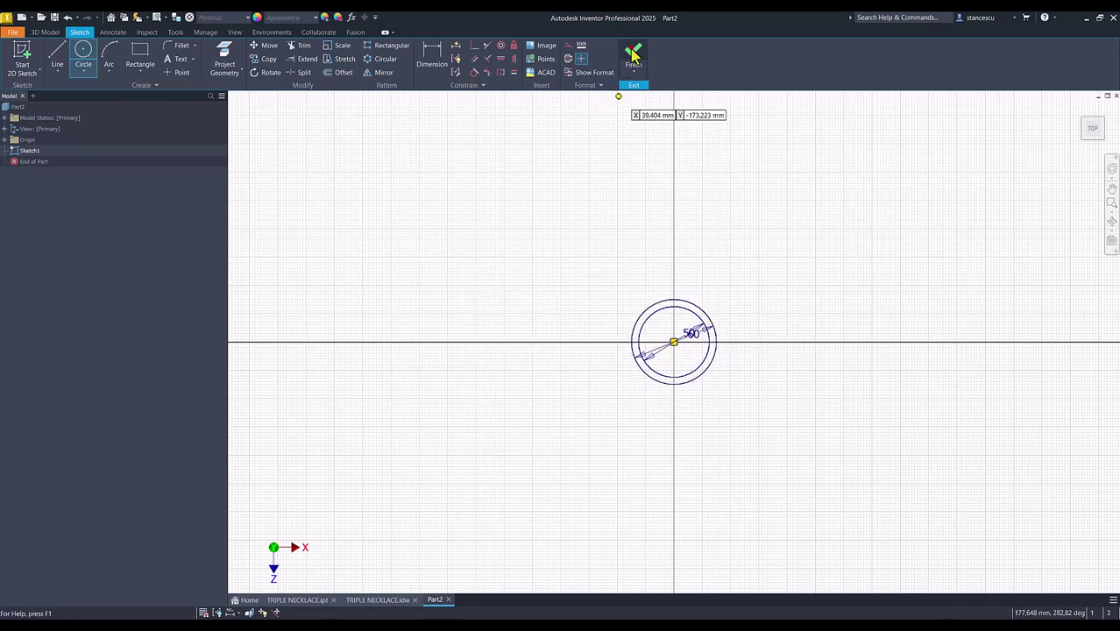
# Finish the sketch and extrude the ring profile 20 mm symmetrically into a Ø60/Ø50 solid ring
pyautogui.click(633, 54)
pyautogui.press('F6')
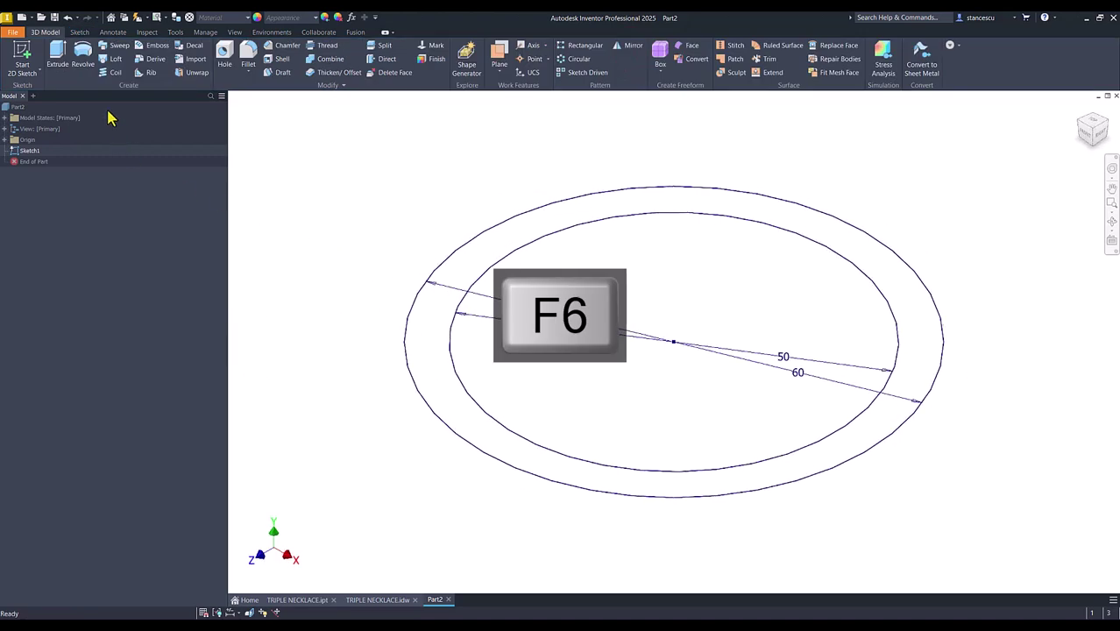
pyautogui.click(58, 55)
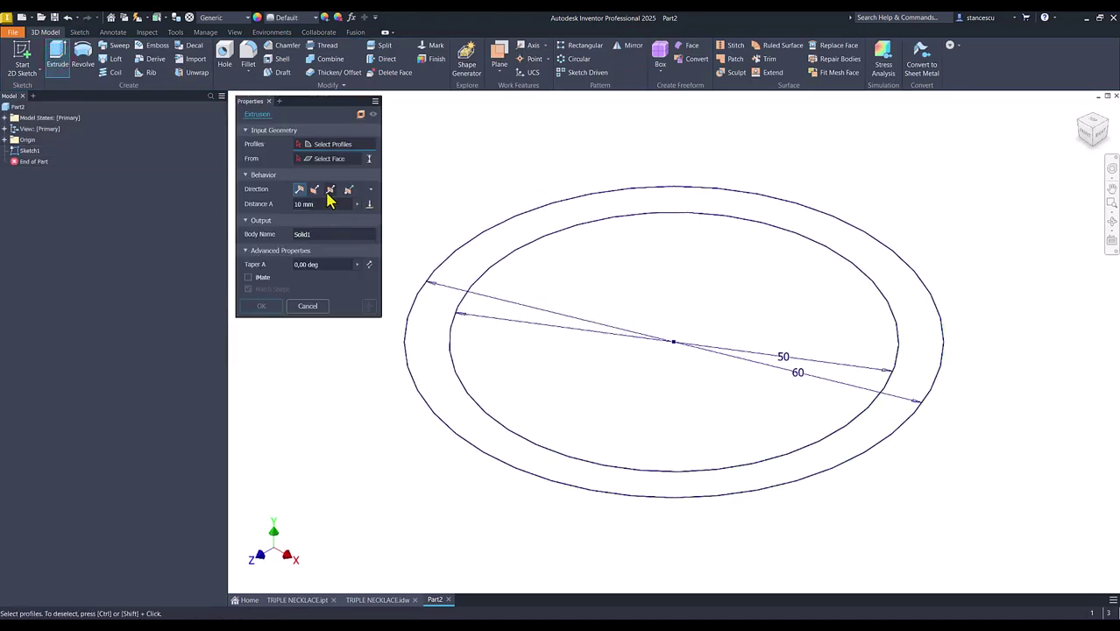
pyautogui.click(468, 261)
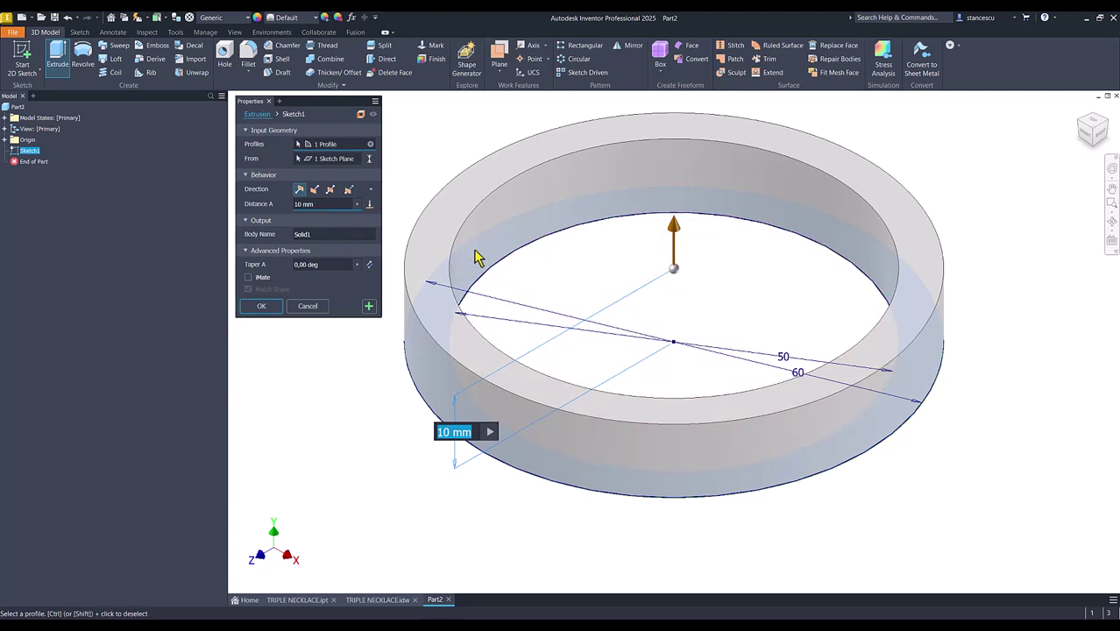
pyautogui.click(331, 189)
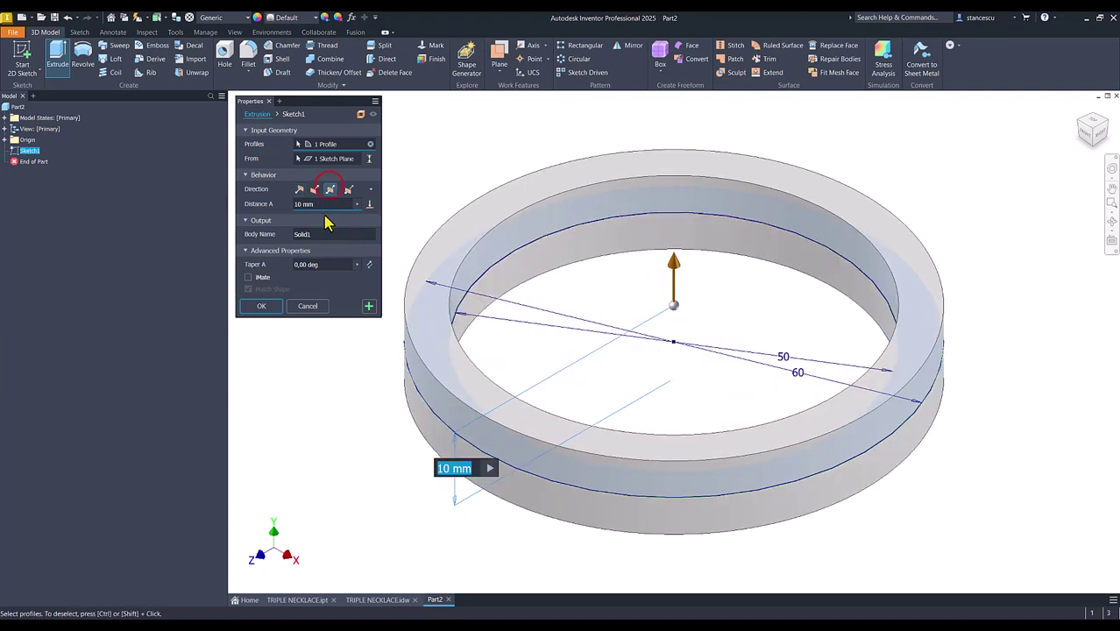
pyautogui.write('20')
pyautogui.press('Return')
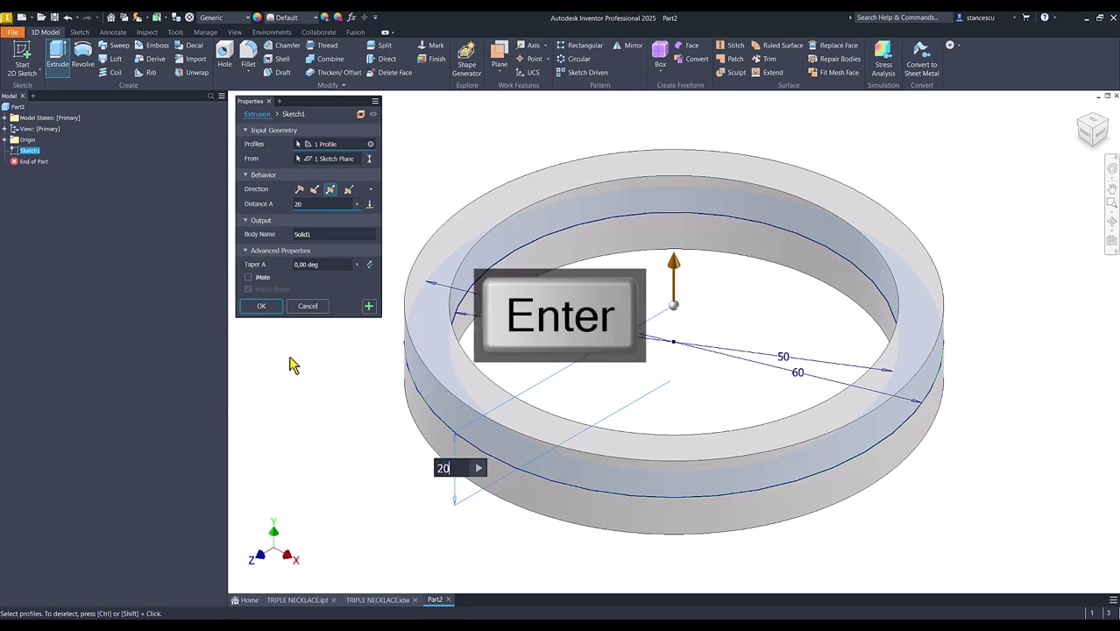
pyautogui.press('F6')
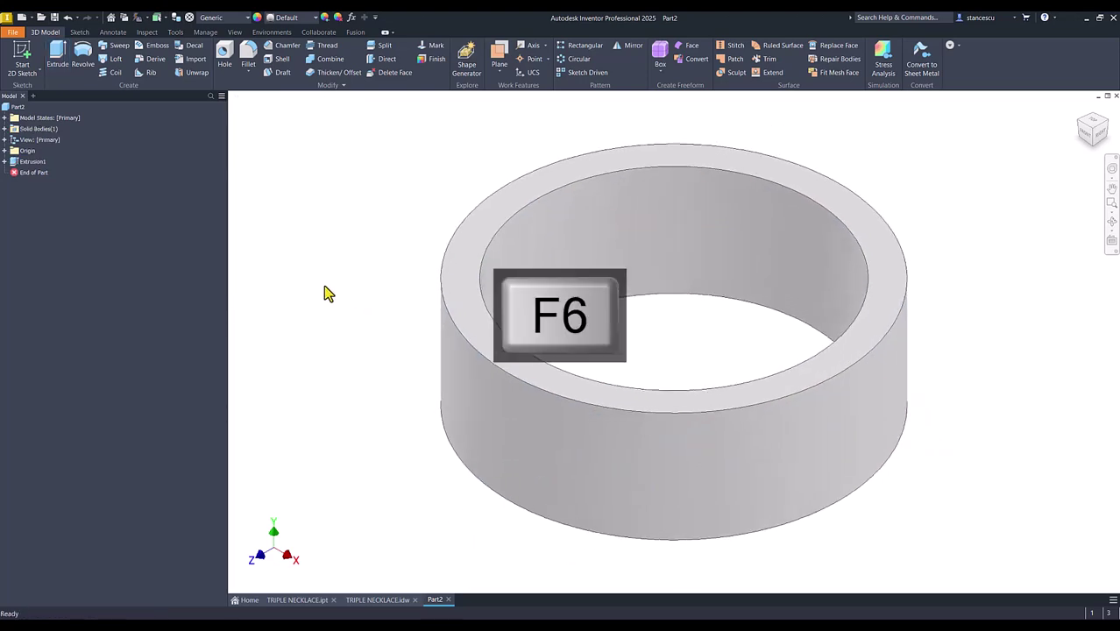
# Check the 30° and 40 dimensions on the TRIPLE NECKLACE drawing, then return to Part2
pyautogui.click(379, 599)
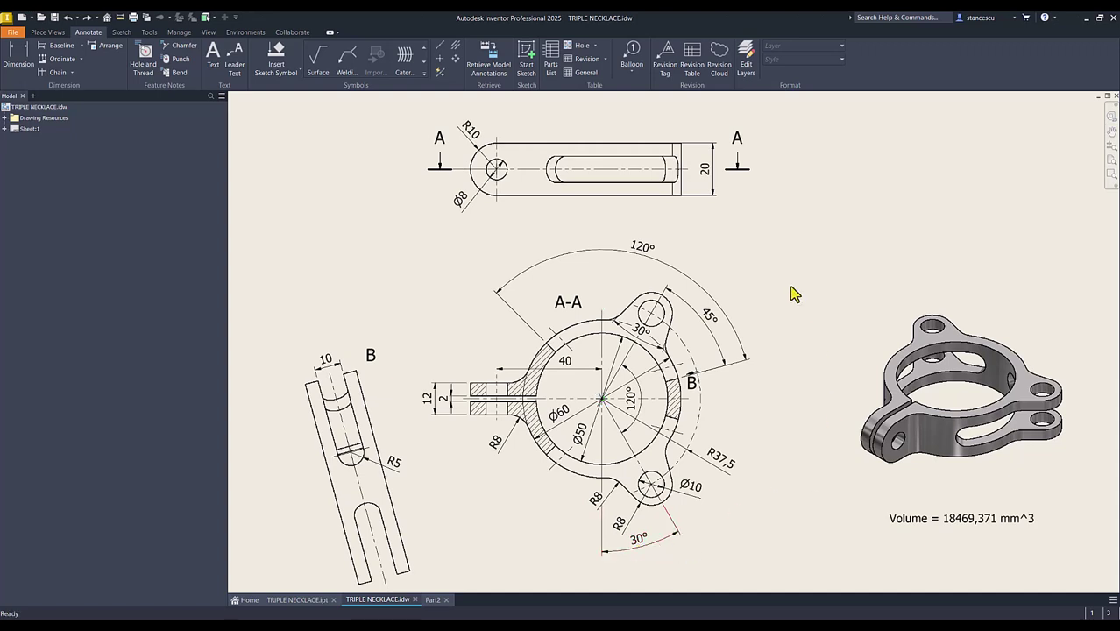
pyautogui.moveTo(642, 330); pyautogui.dragTo(642, 337)
pyautogui.moveTo(638, 332); pyautogui.dragTo(641, 334)
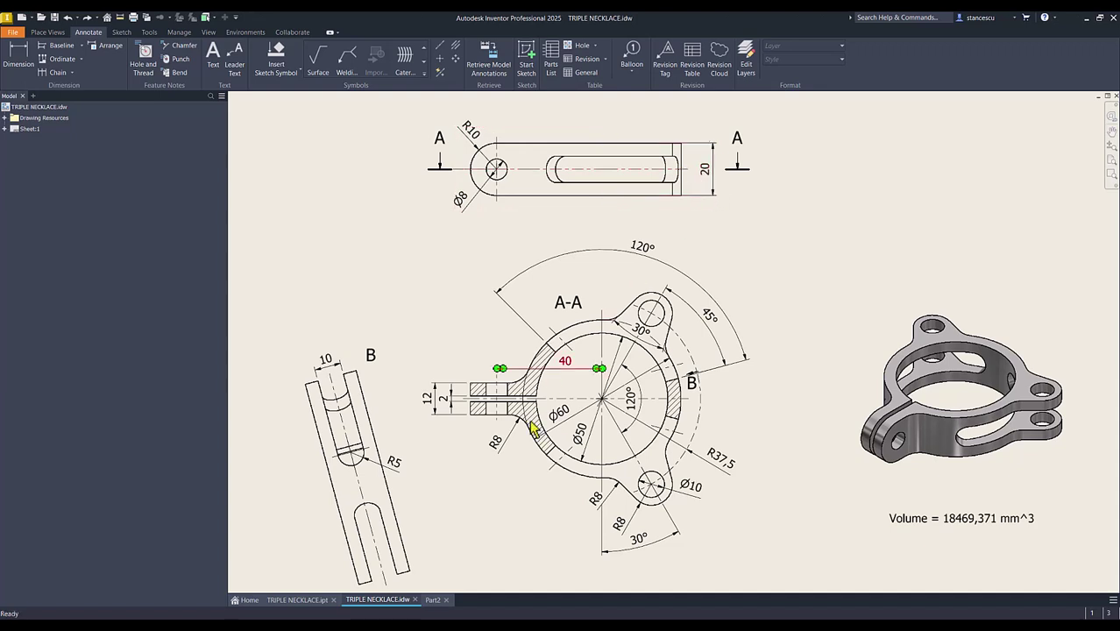
pyautogui.click(431, 601)
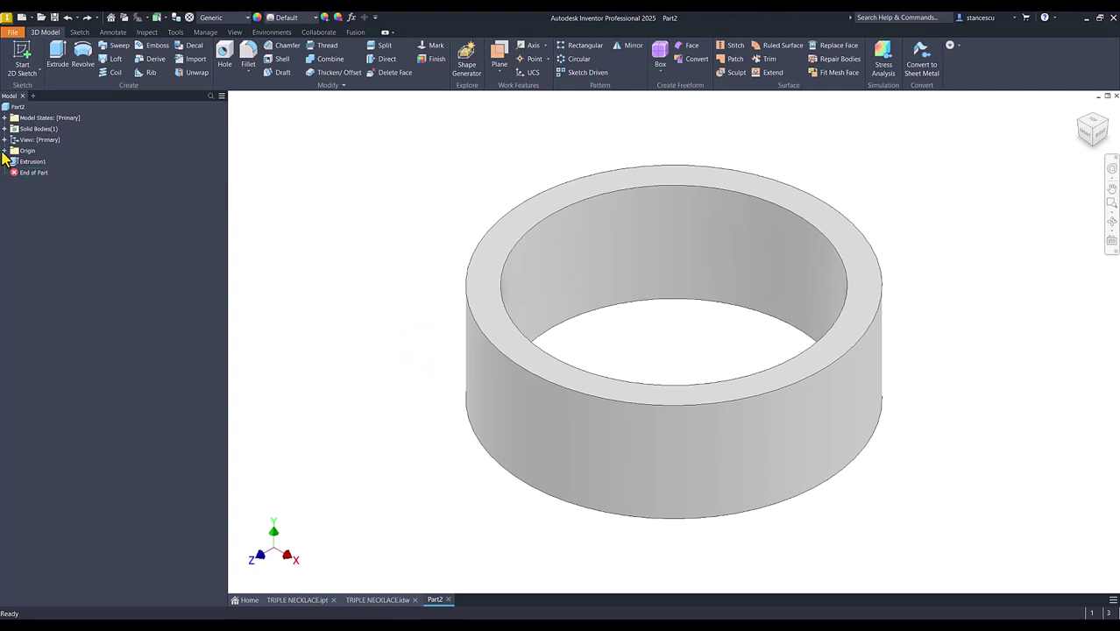
# Start a new sketch on the XZ Plane with the ring sliced at that plane
pyautogui.click(4, 151)
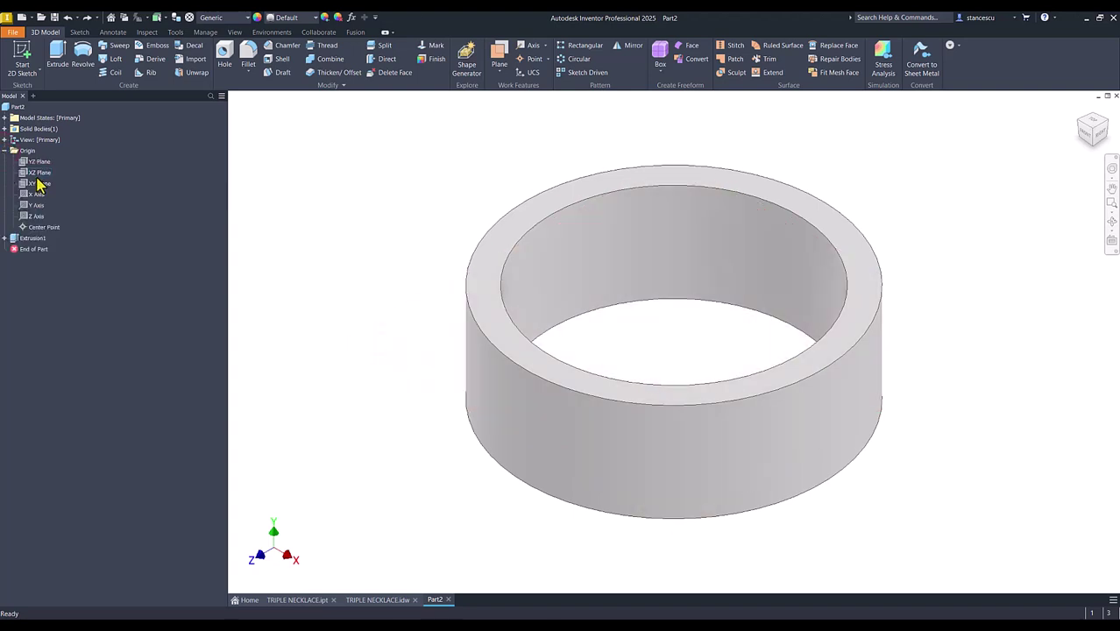
pyautogui.click(38, 173)
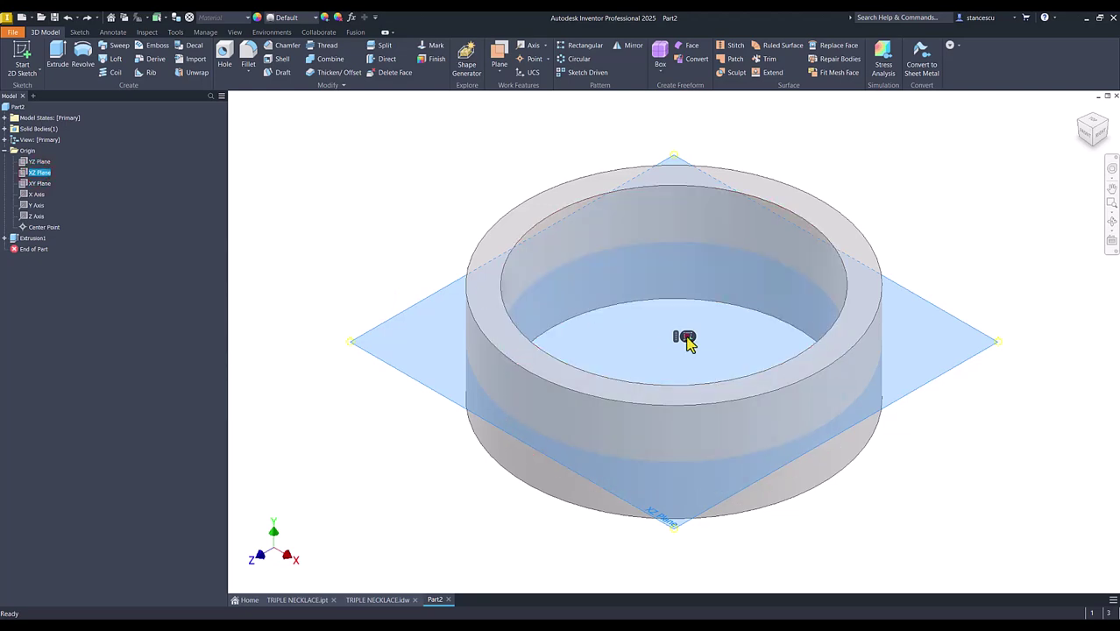
pyautogui.click(687, 338)
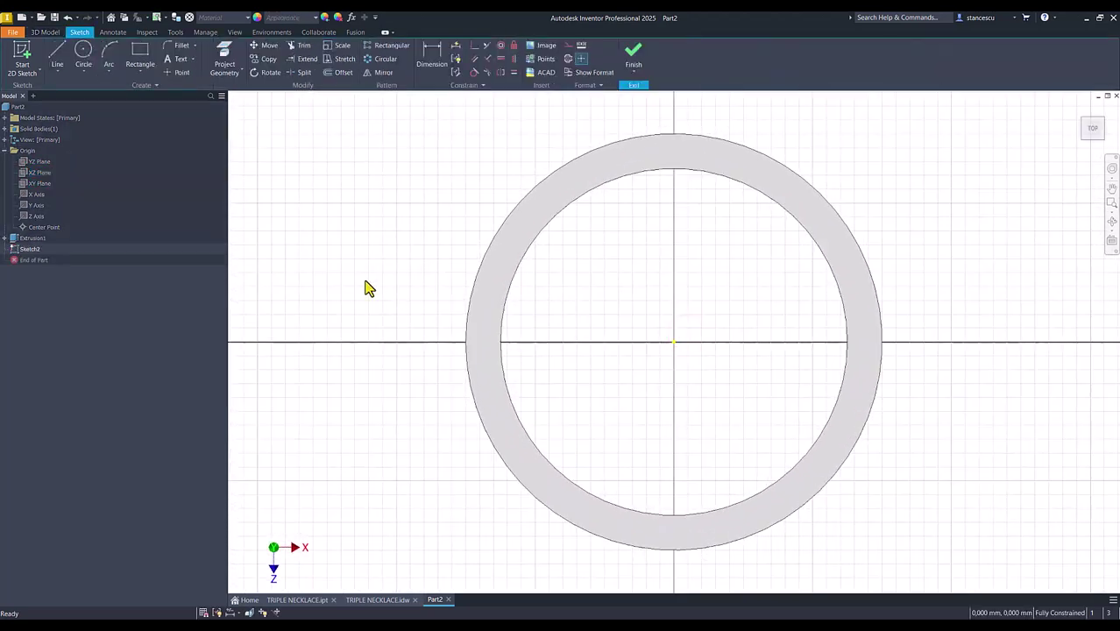
pyautogui.press('F7')
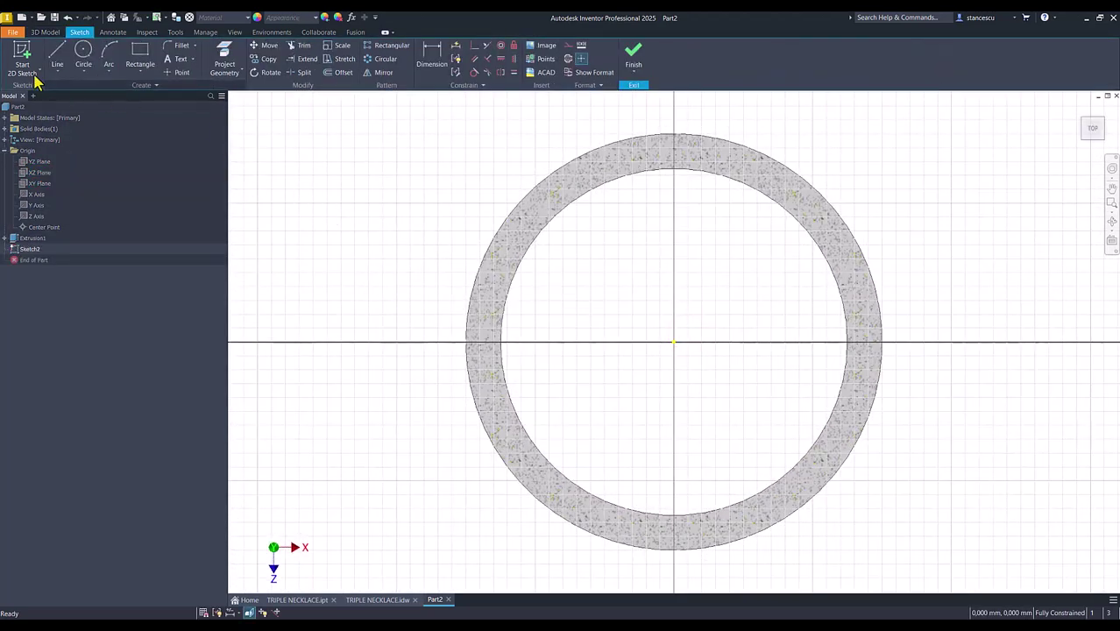
# Draw a 37,5 mm line from the origin at 30° above horizontal
pyautogui.click(57, 55)
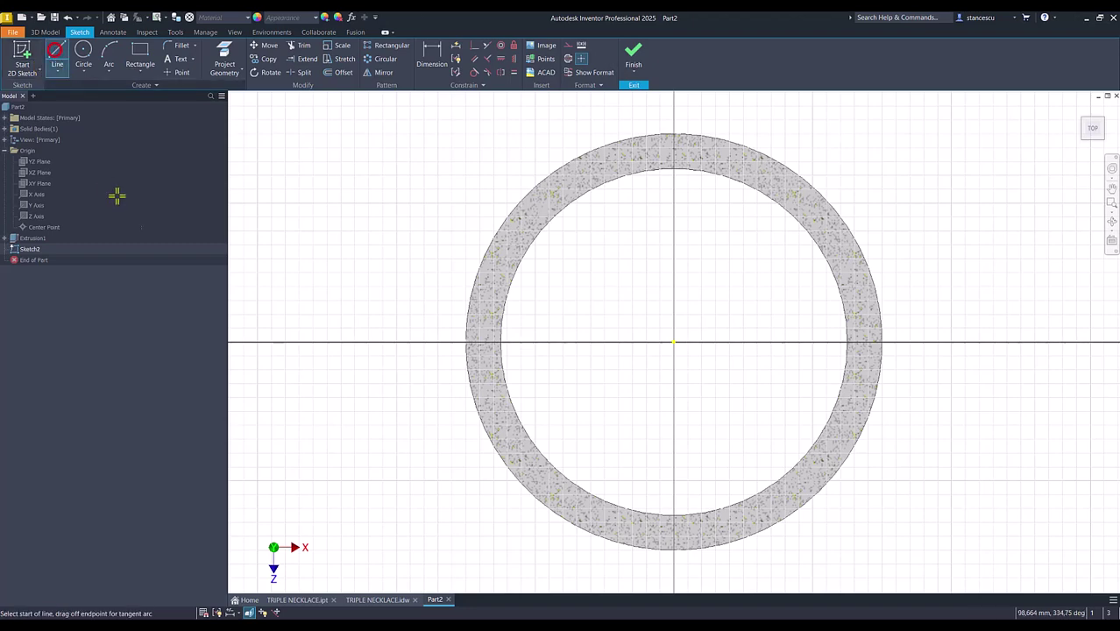
pyautogui.click(672, 343)
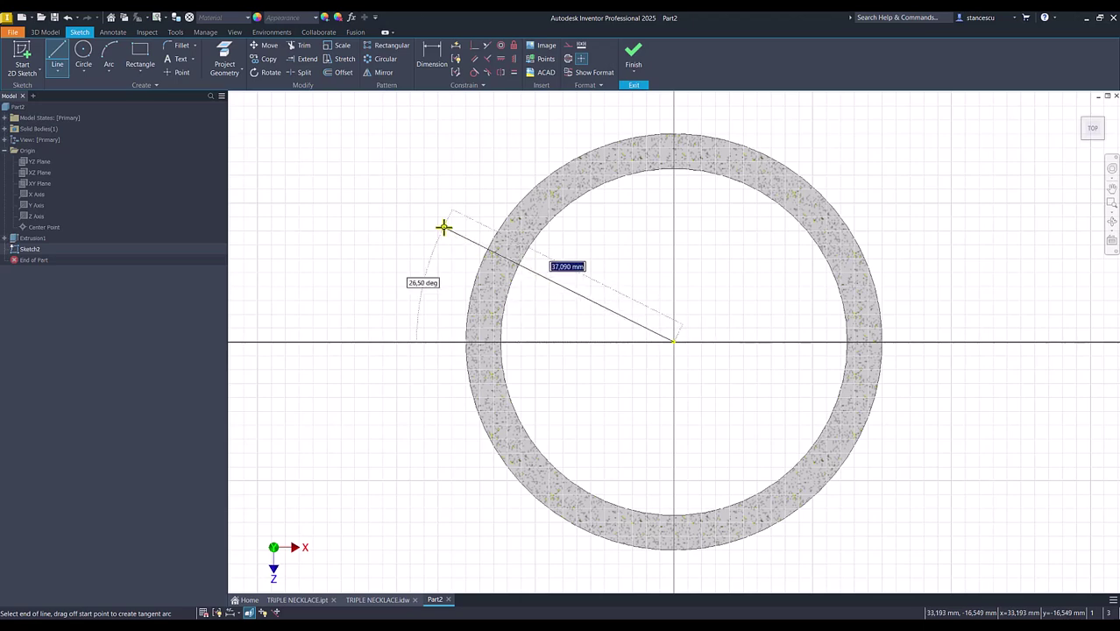
pyautogui.write('37,5')
pyautogui.press('Tab')
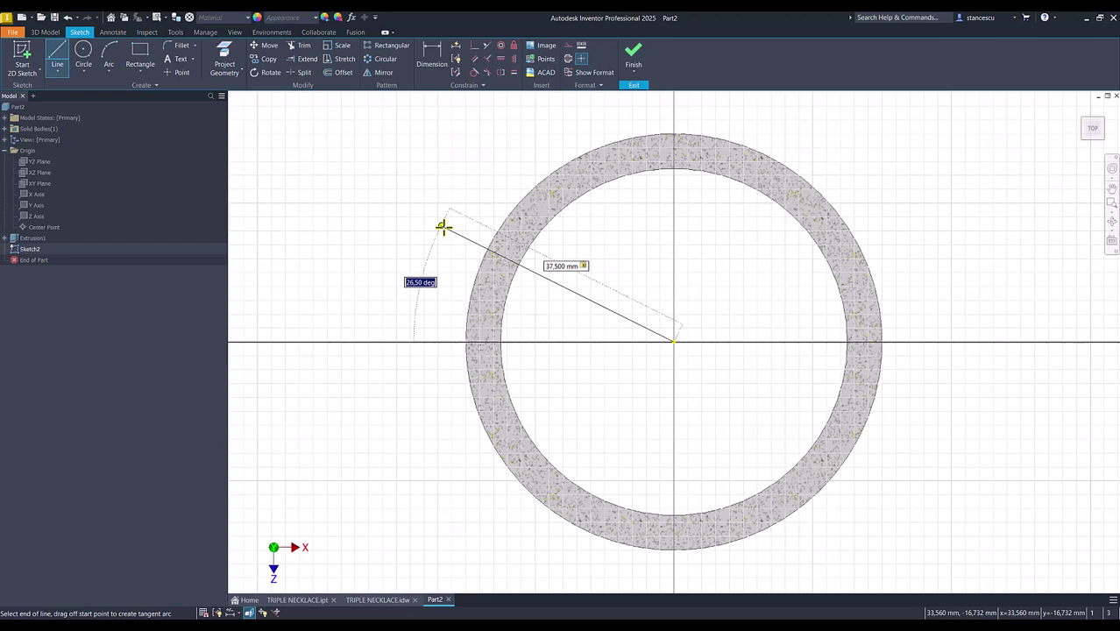
pyautogui.write('30')
pyautogui.press('Return')
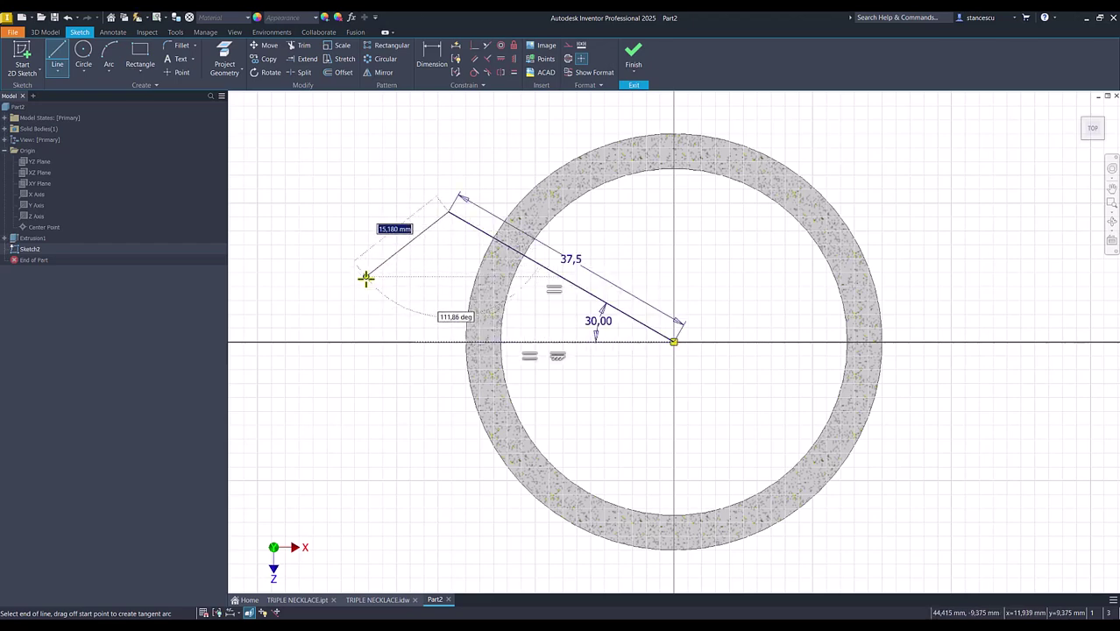
pyautogui.press('Escape')
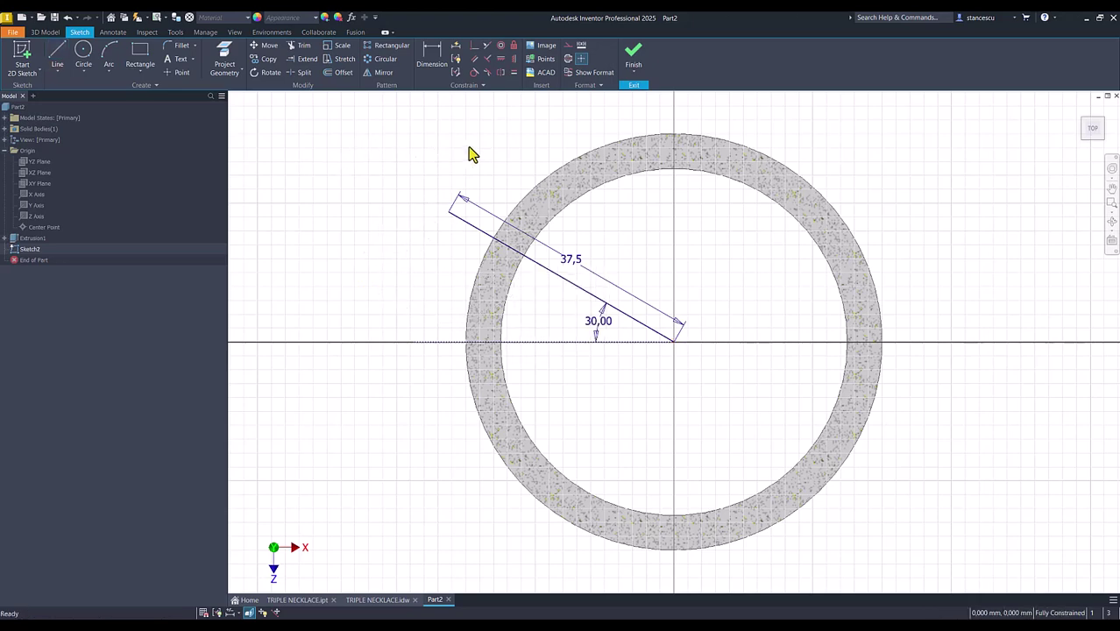
# Project the ring's outer circle and sketch the tab outline: two sides joined by a rounded arc end
pyautogui.click(225, 58)
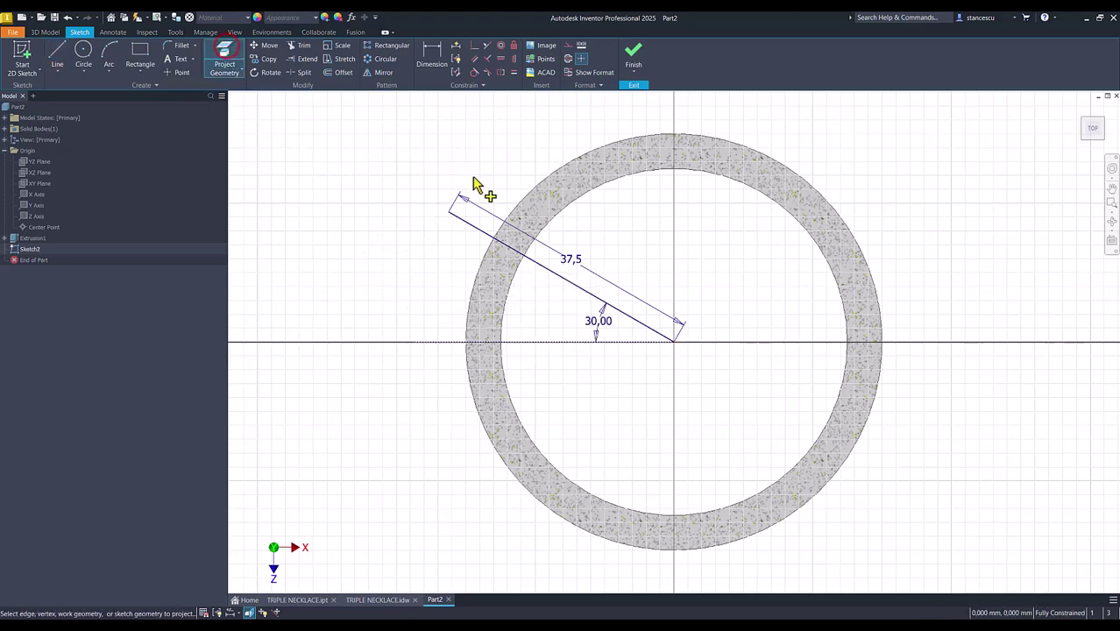
pyautogui.click(522, 204)
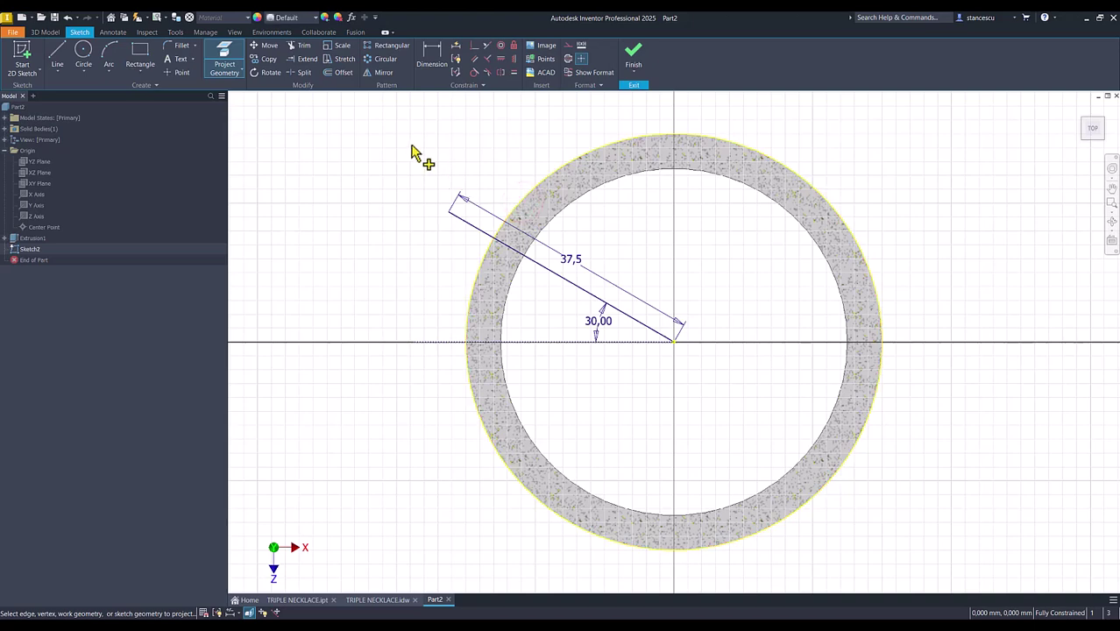
pyautogui.click(56, 56)
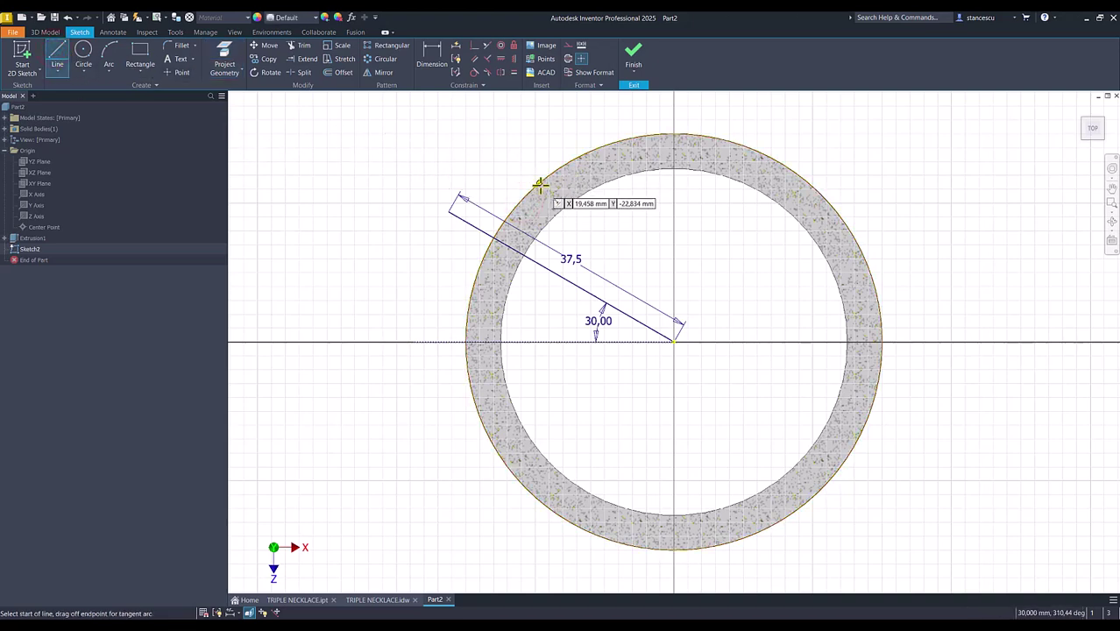
pyautogui.click(539, 184)
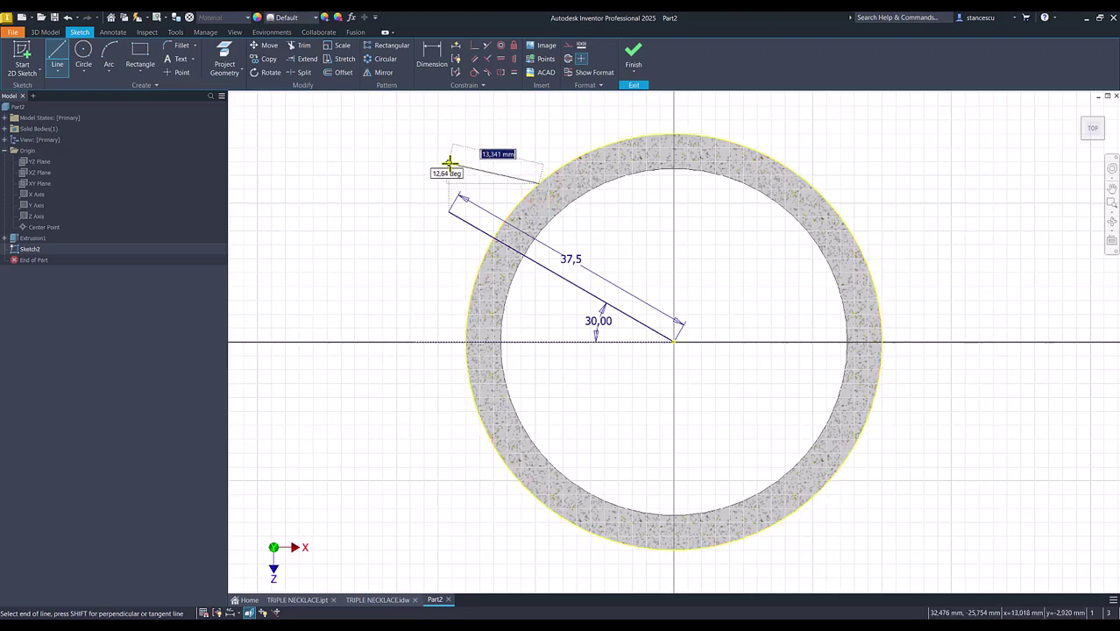
pyautogui.click(448, 162)
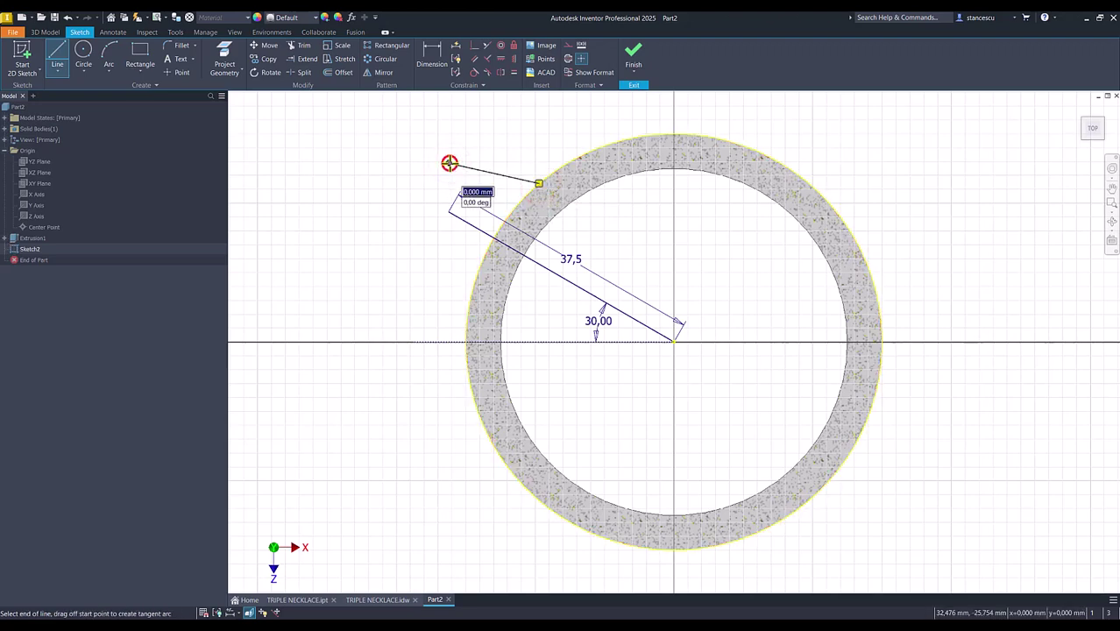
pyautogui.moveTo(448, 163); pyautogui.dragTo(420, 221)
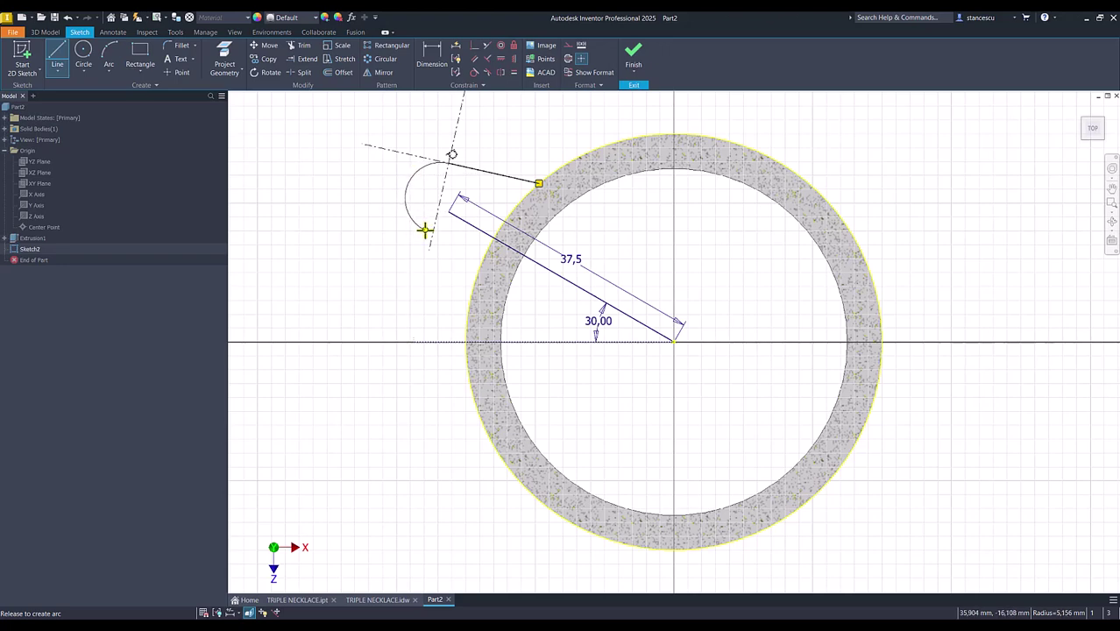
pyautogui.moveTo(424, 231); pyautogui.dragTo(427, 221)
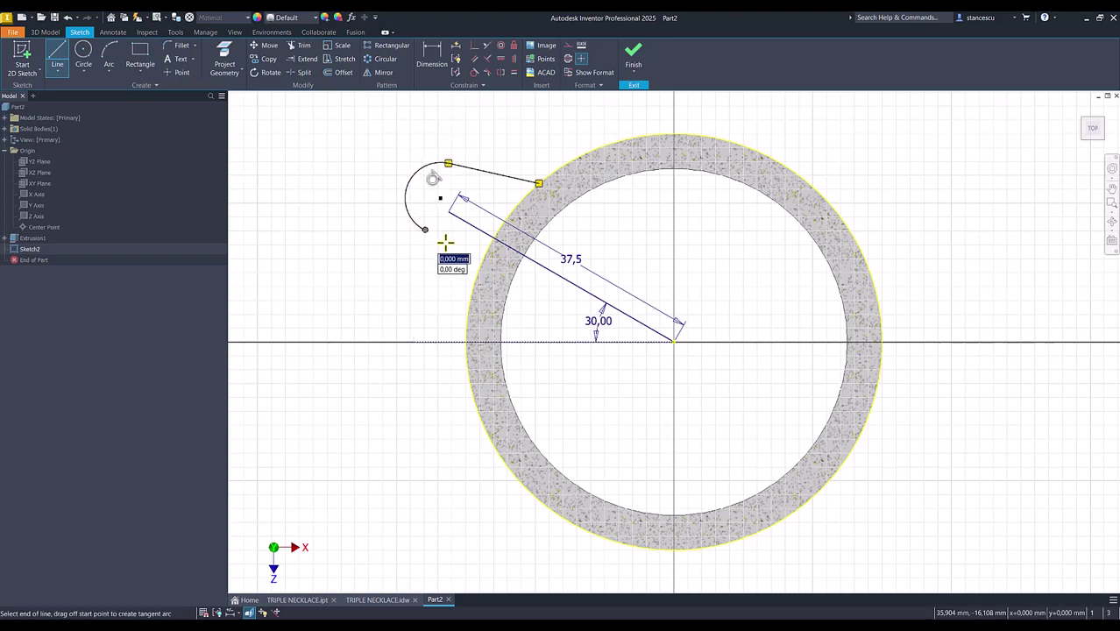
pyautogui.click(480, 274)
pyautogui.press('Escape')
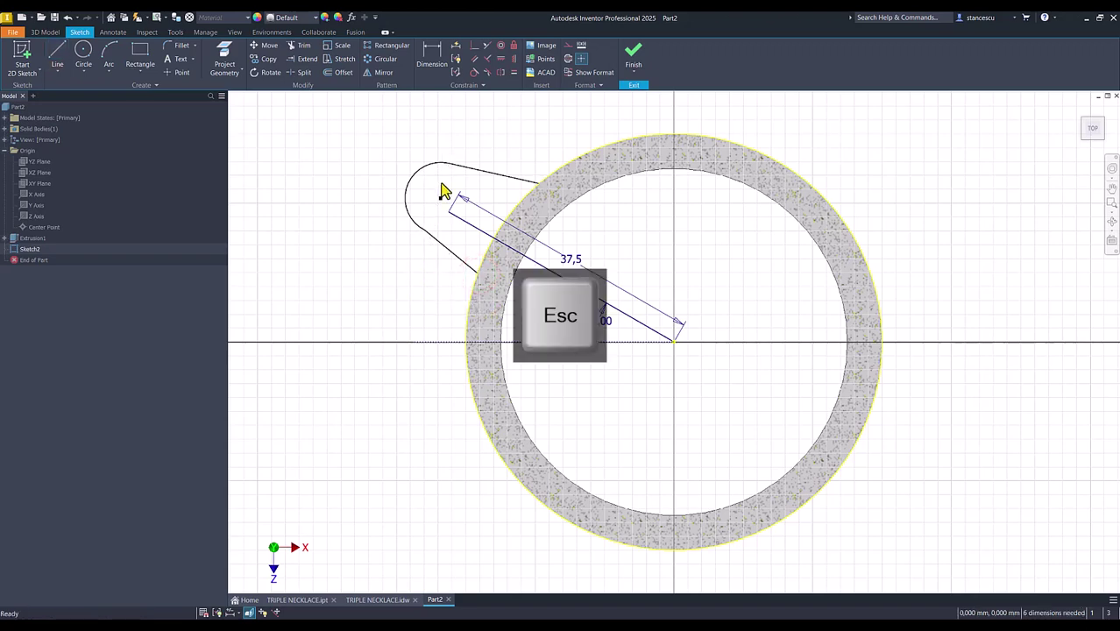
# Constrain the tab: lower side tangent to the arc, sides equal, arc centre on the line end
pyautogui.click(475, 73)
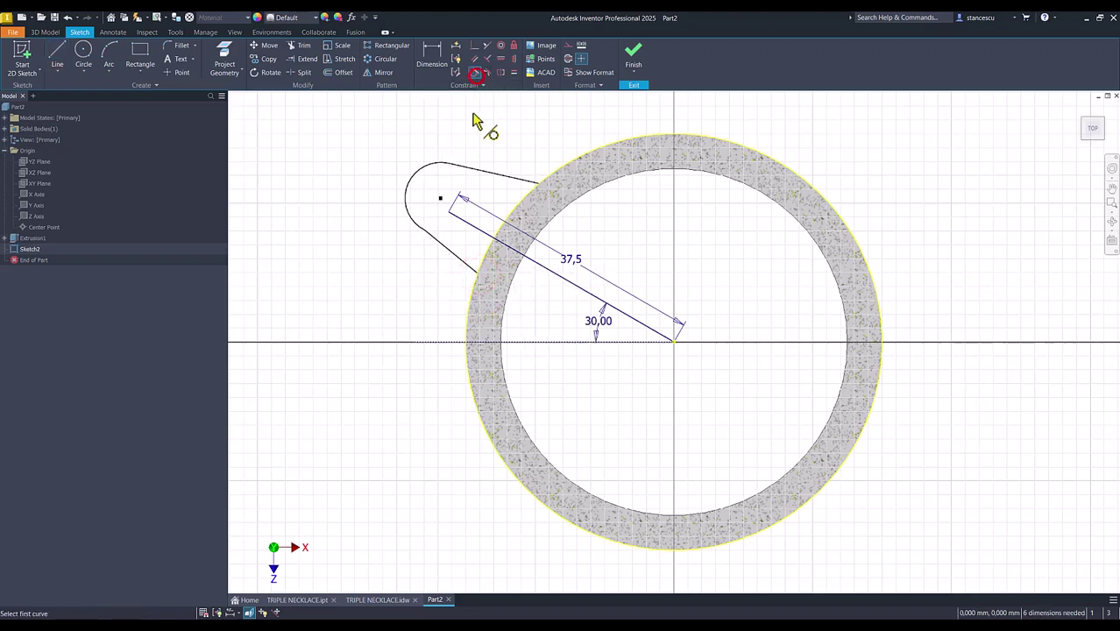
pyautogui.click(409, 215)
pyautogui.click(433, 242)
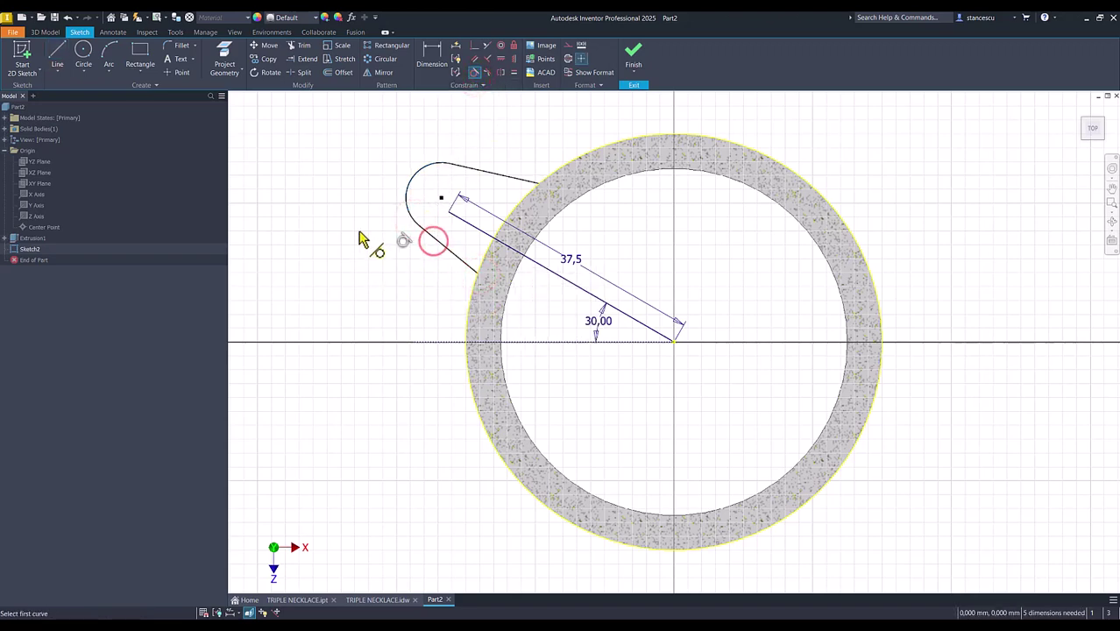
pyautogui.click(506, 175)
pyautogui.click(457, 253)
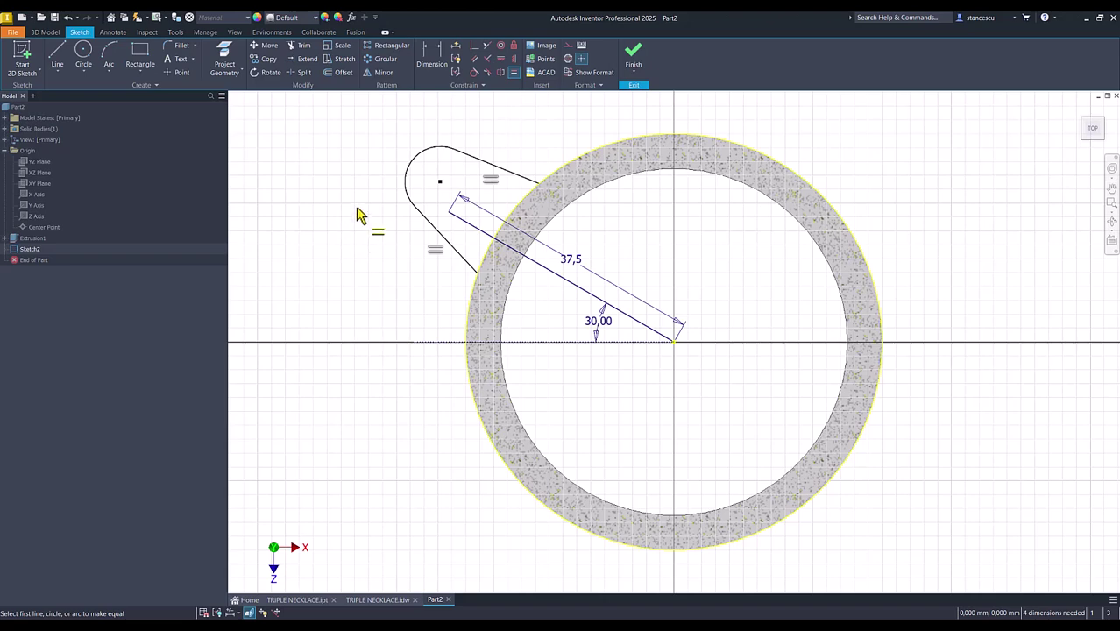
pyautogui.click(474, 45)
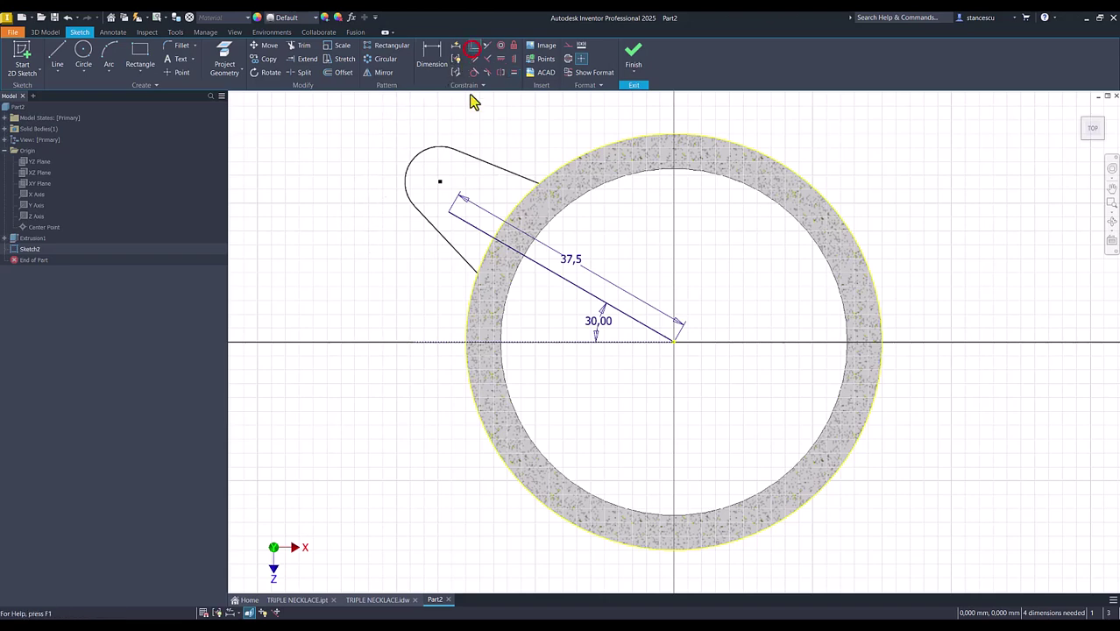
pyautogui.click(441, 182)
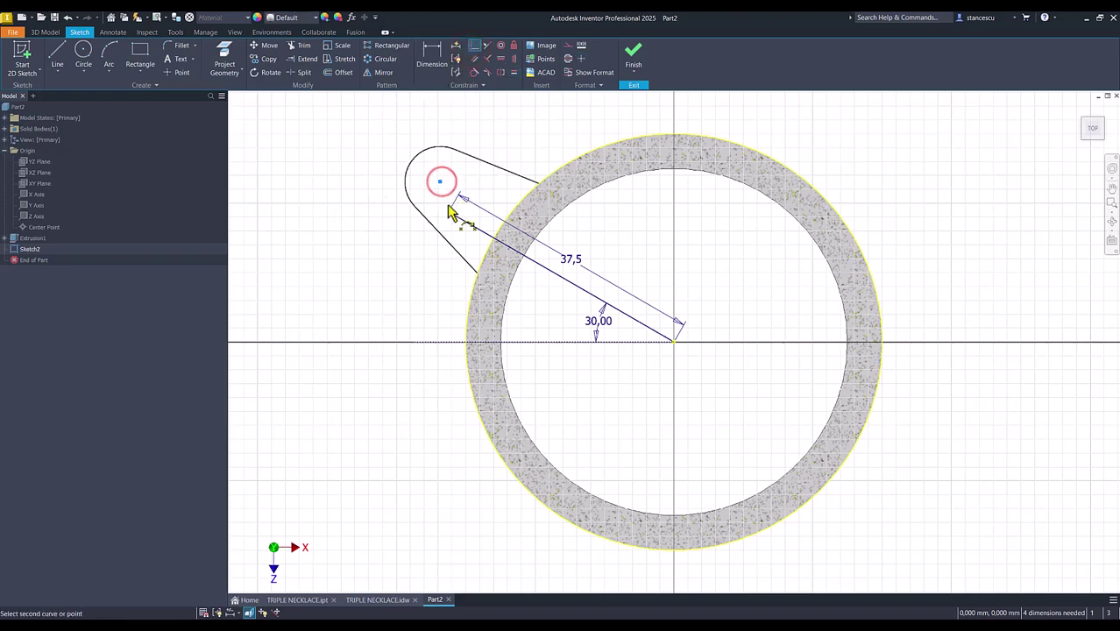
pyautogui.click(447, 214)
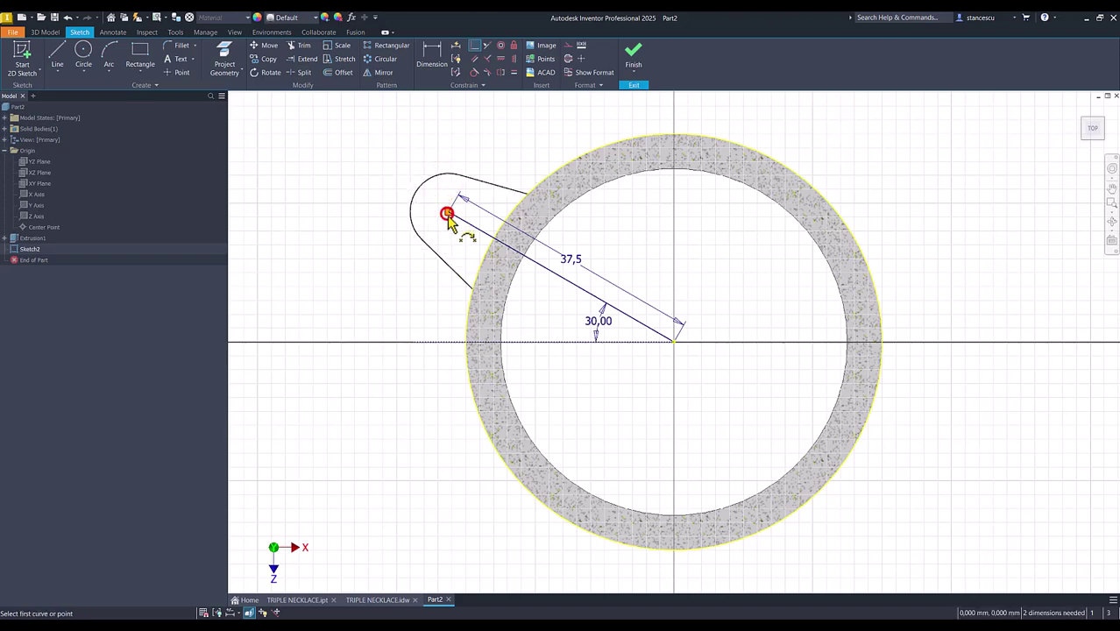
# Dimension the tab sides 30° apart and the rounded end to radius 8
pyautogui.click(431, 56)
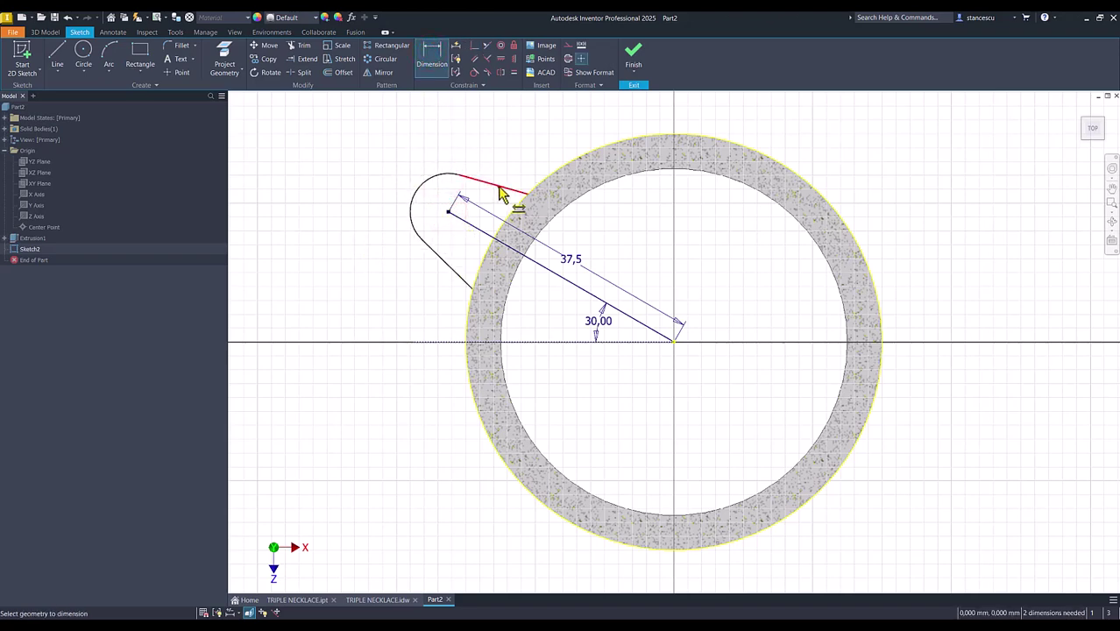
pyautogui.click(499, 186)
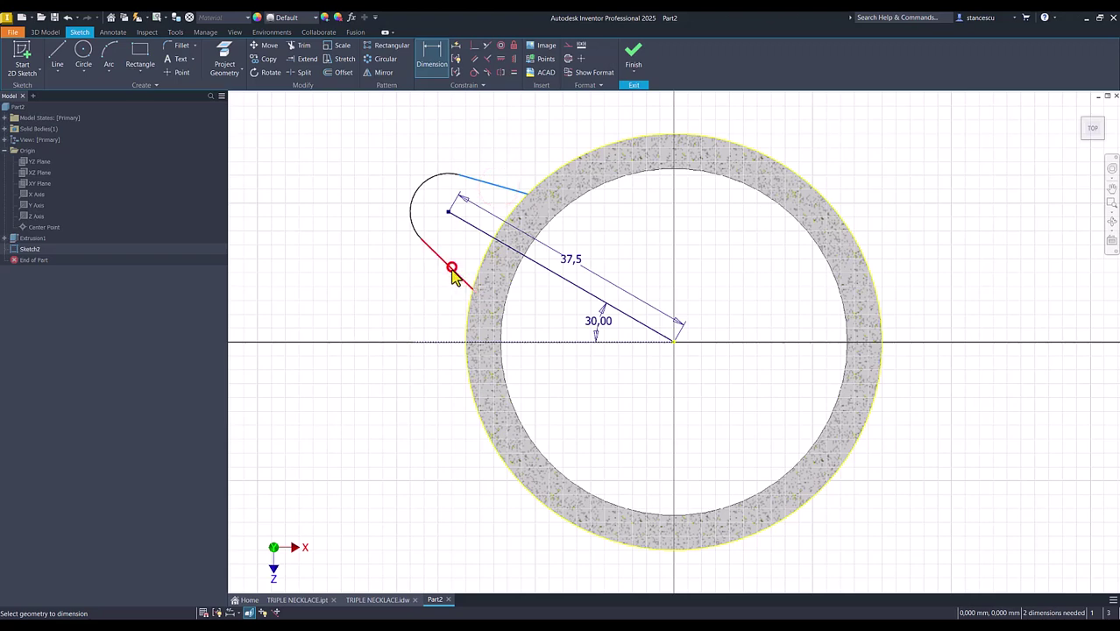
pyautogui.click(451, 270)
pyautogui.click(692, 377)
pyautogui.write('3')
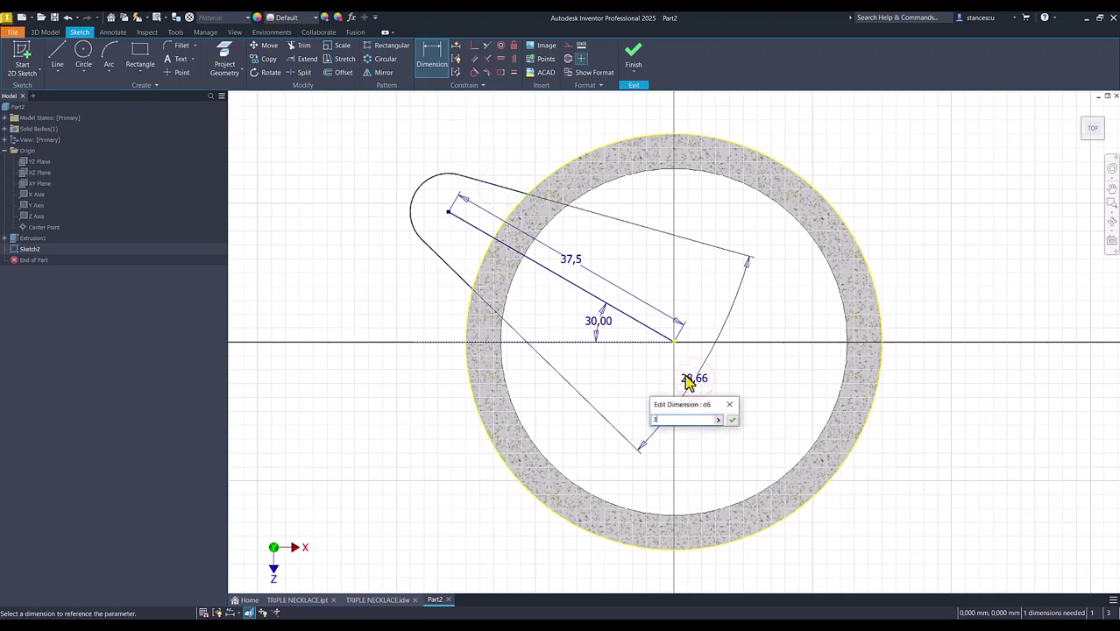
pyautogui.write('0')
pyautogui.press('Return')
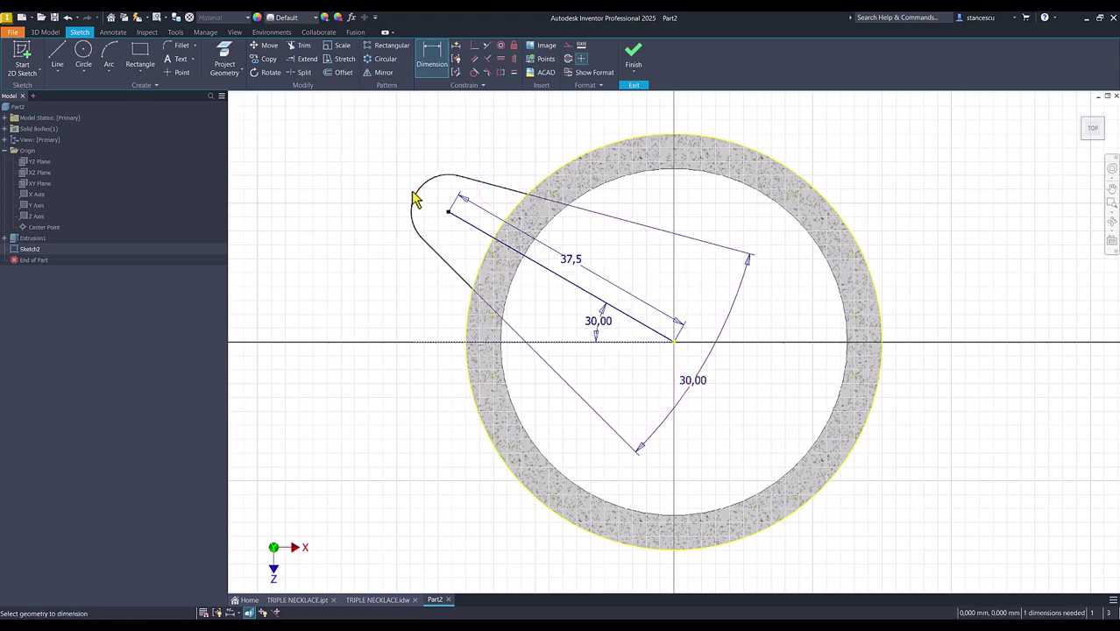
pyautogui.click(413, 208)
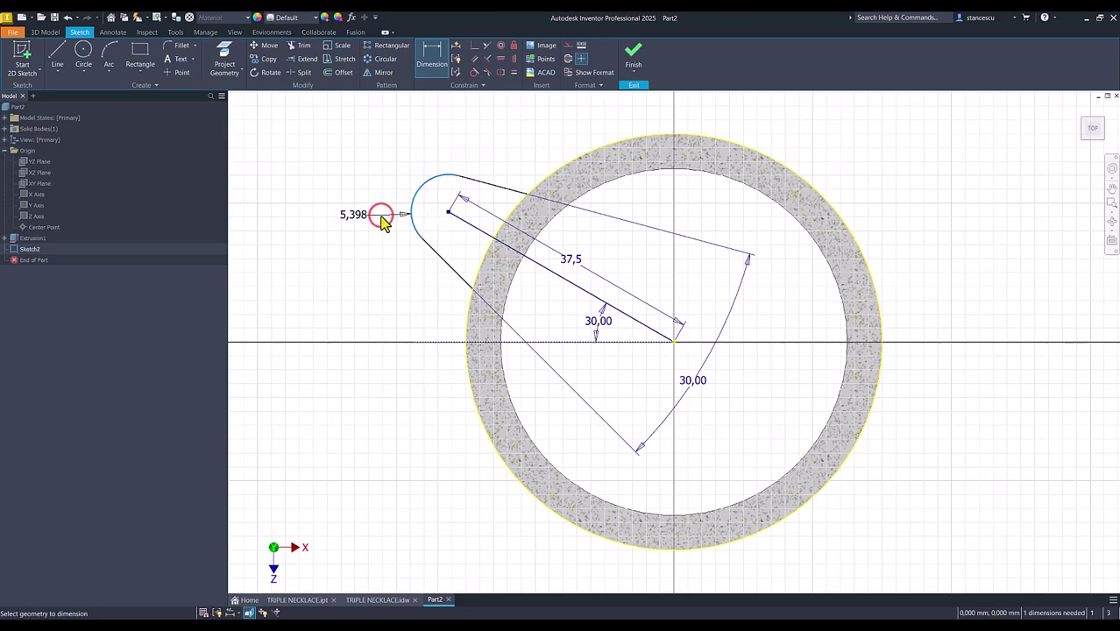
pyautogui.click(382, 219)
pyautogui.write('8')
pyautogui.press('Return')
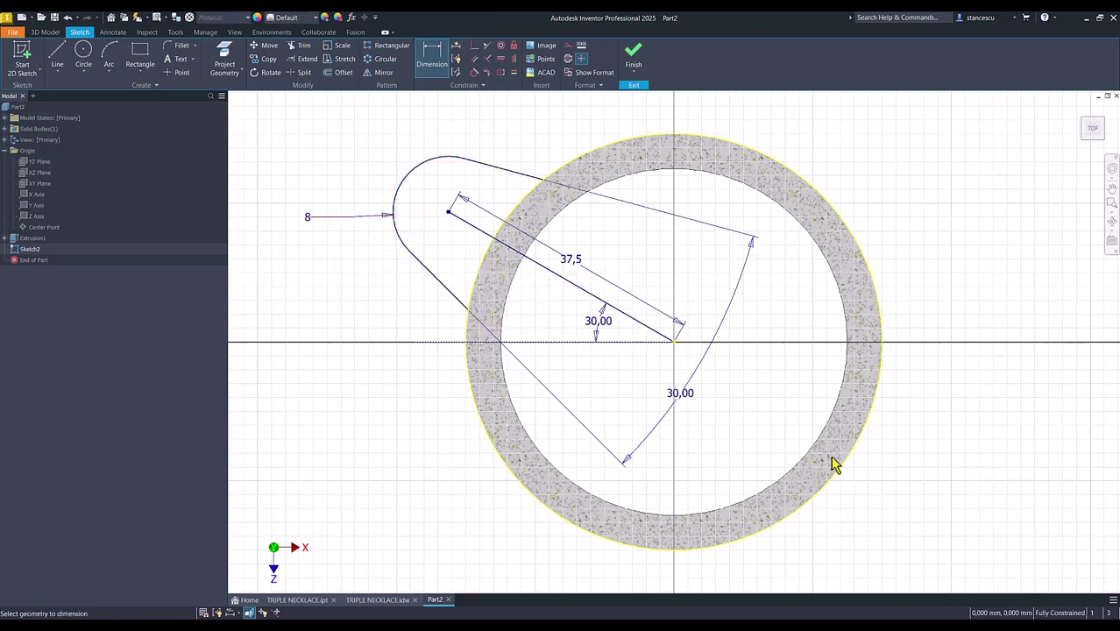
# Extrude the tab outline 20 mm into a solid lug fused to the ring, then orbit to inspect
pyautogui.click(632, 60)
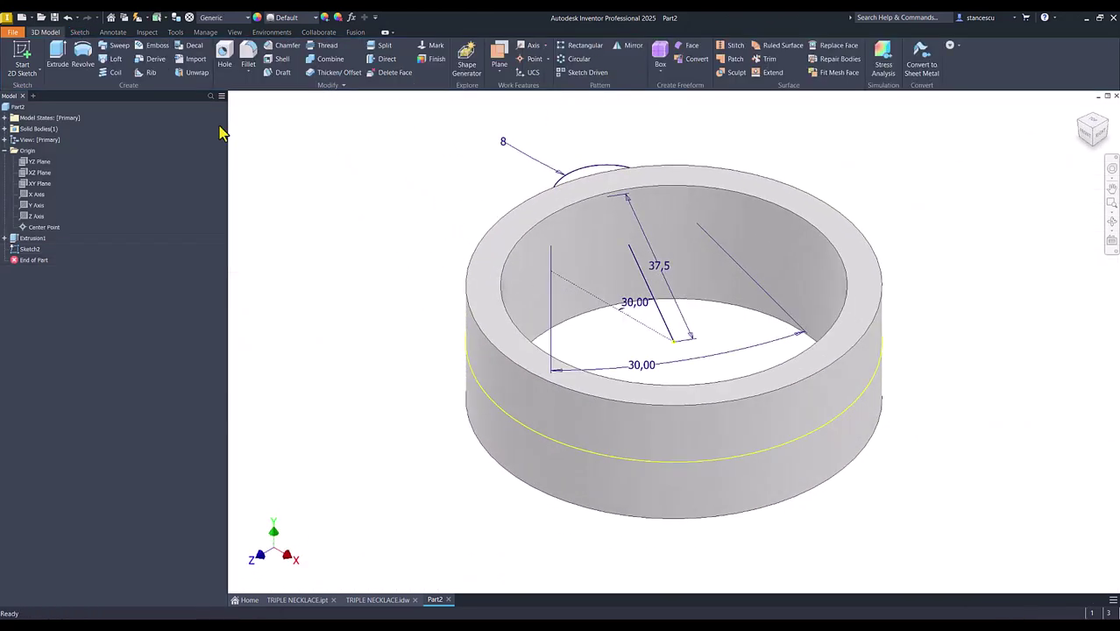
pyautogui.click(63, 66)
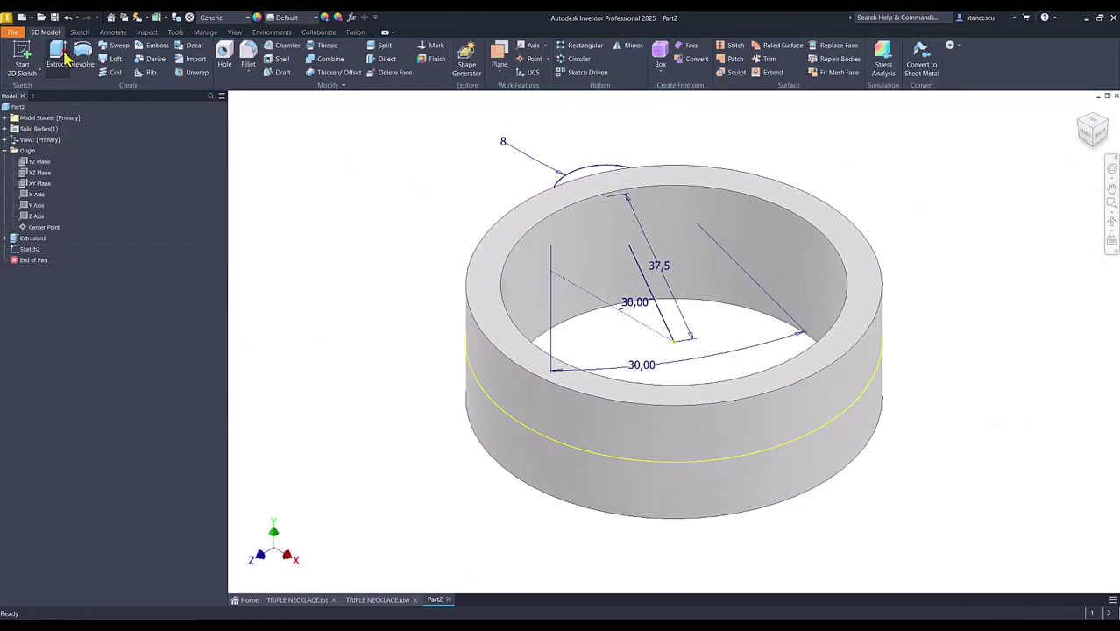
pyautogui.click(593, 177)
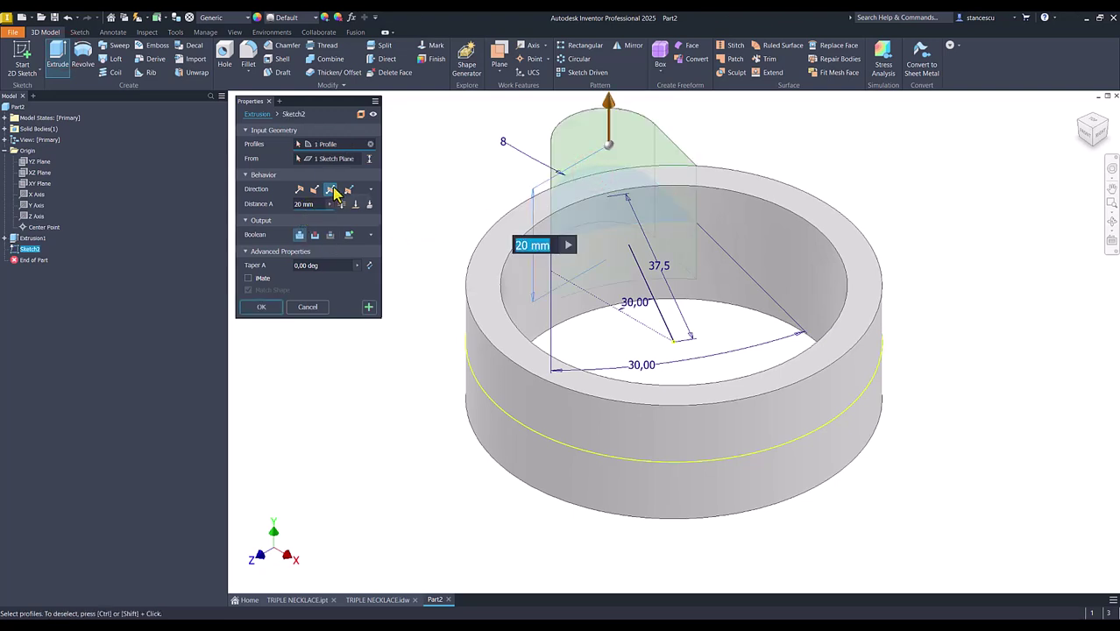
pyautogui.click(273, 307)
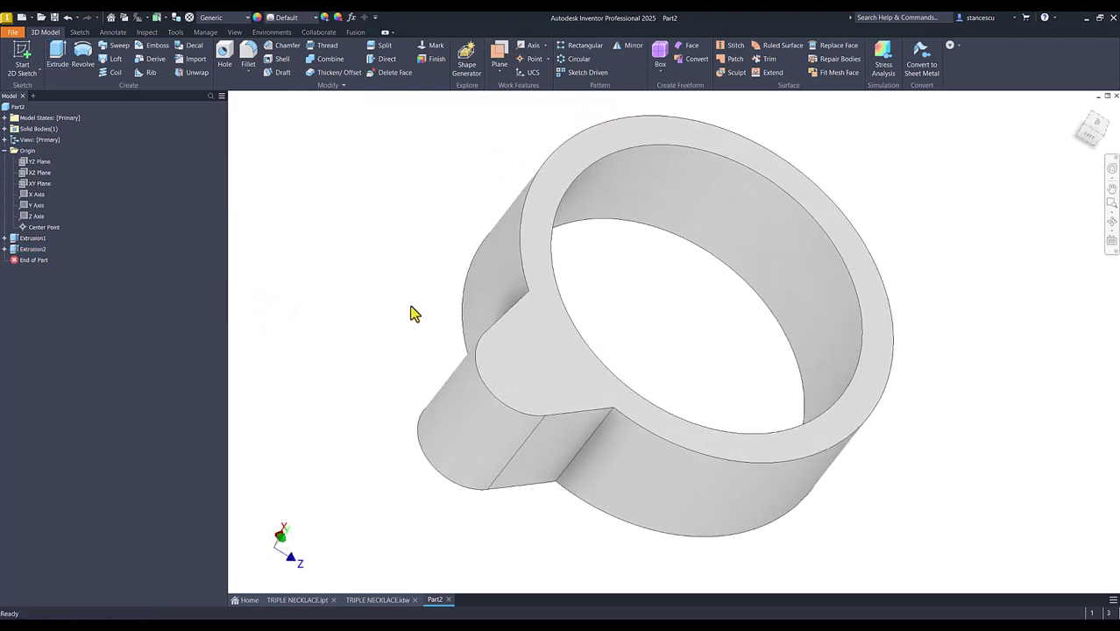
pyautogui.keyDown('shift'); pyautogui.moveTo(414, 313); pyautogui.dragTo(421, 233, button='middle'); pyautogui.keyUp('shift')
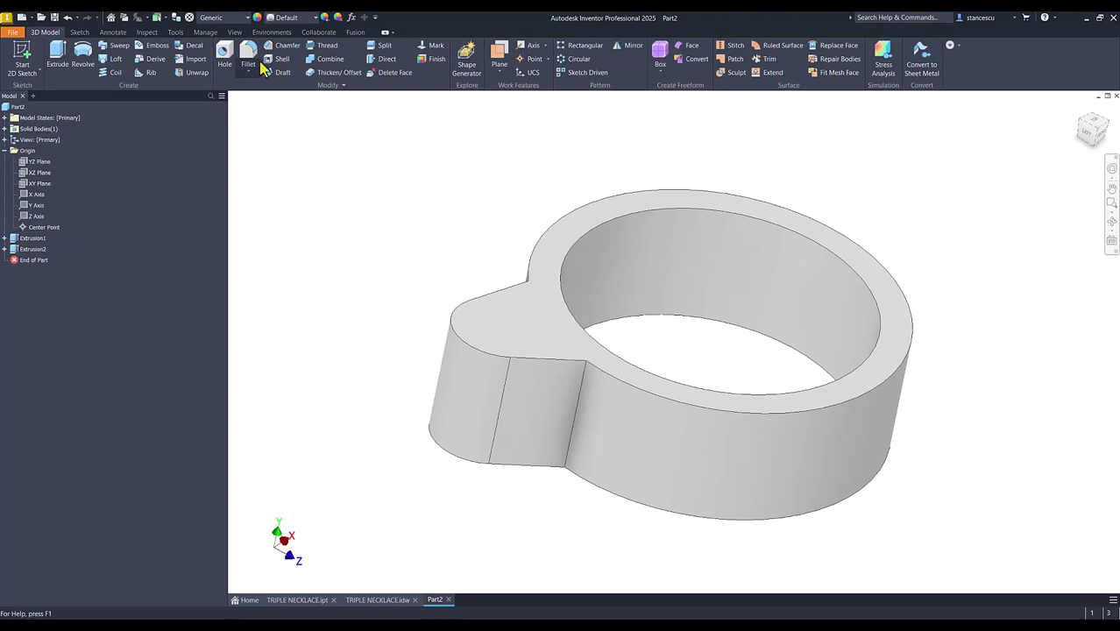
# After checking the drawing, fillet both lug-to-ring edges with an 8 mm radius
pyautogui.click(394, 601)
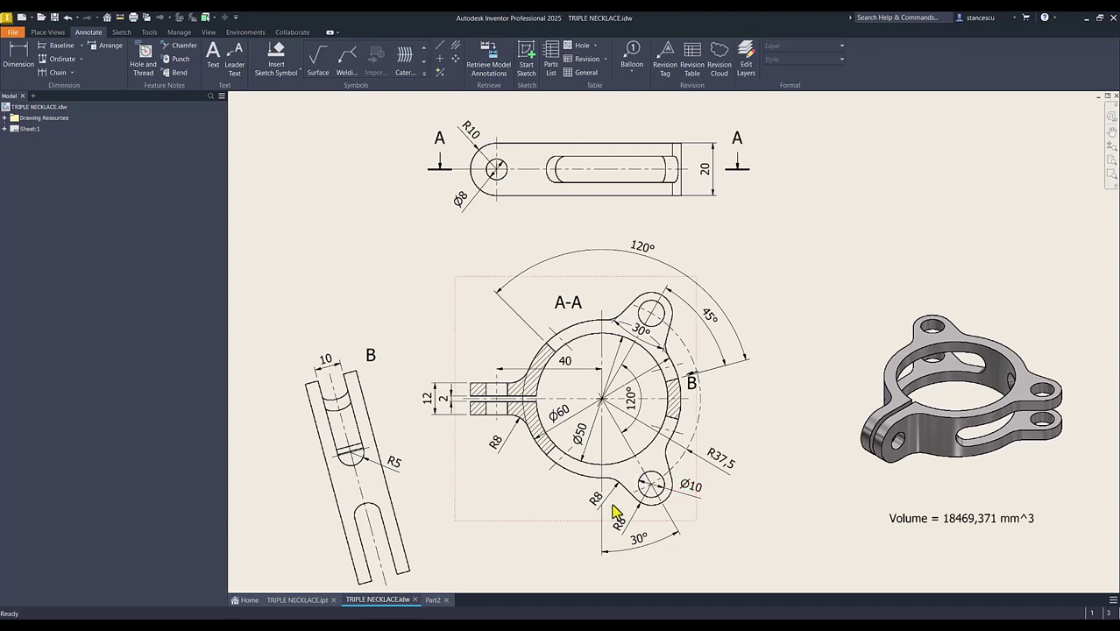
pyautogui.click(432, 600)
pyautogui.click(584, 397)
pyautogui.write('f')
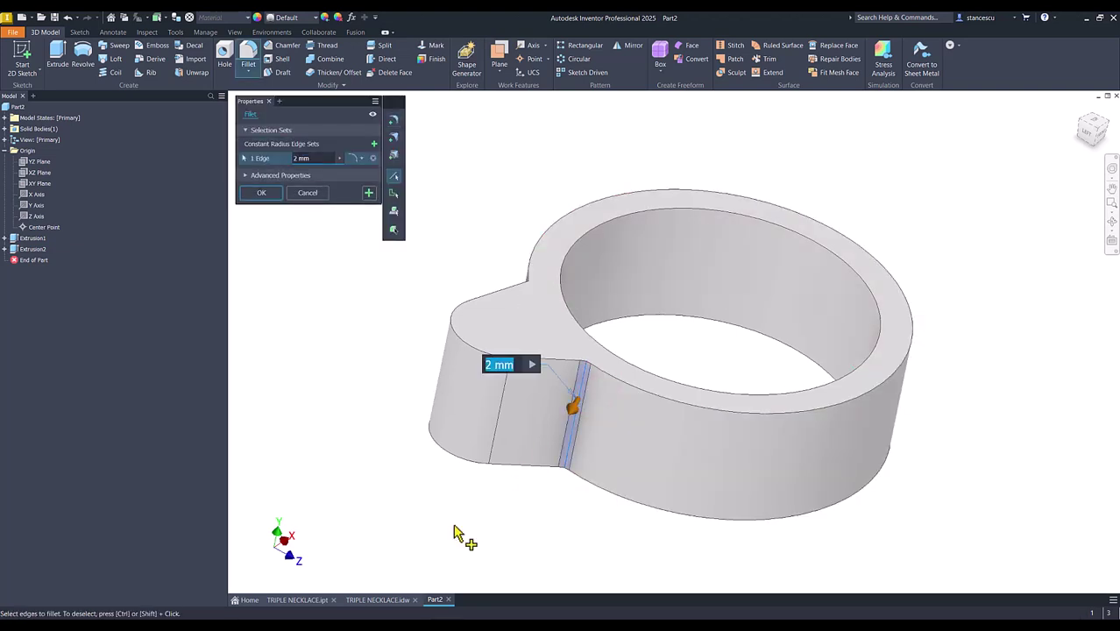
pyautogui.write('8')
pyautogui.keyDown('shift'); pyautogui.moveTo(460, 533); pyautogui.dragTo(622, 485, button='middle'); pyautogui.keyUp('shift')
pyautogui.click(624, 459)
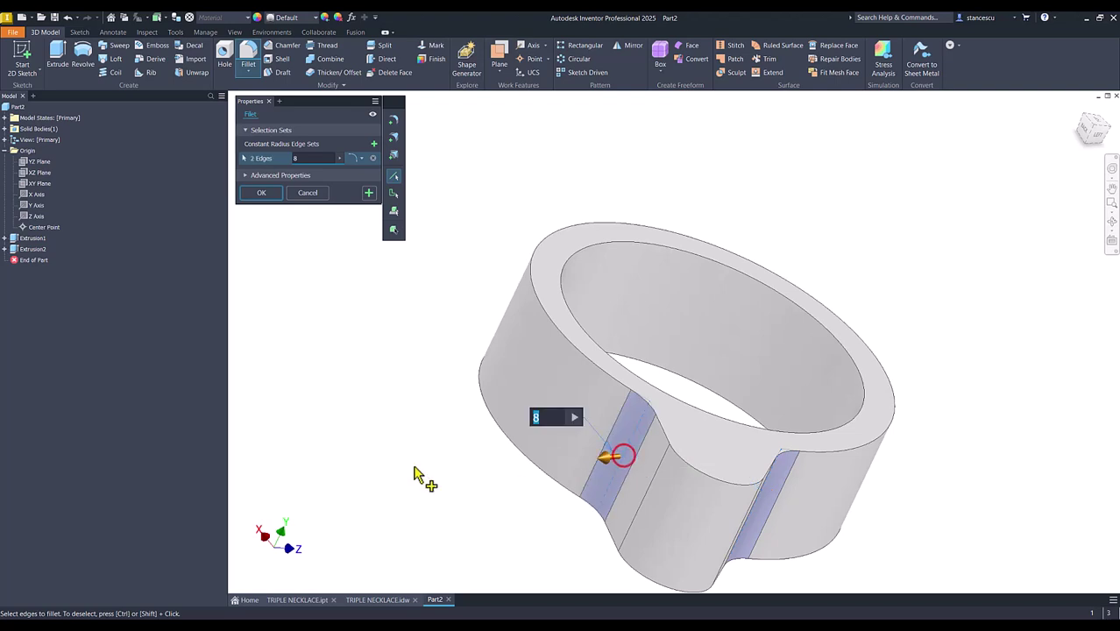
pyautogui.click(251, 193)
pyautogui.press('F6')
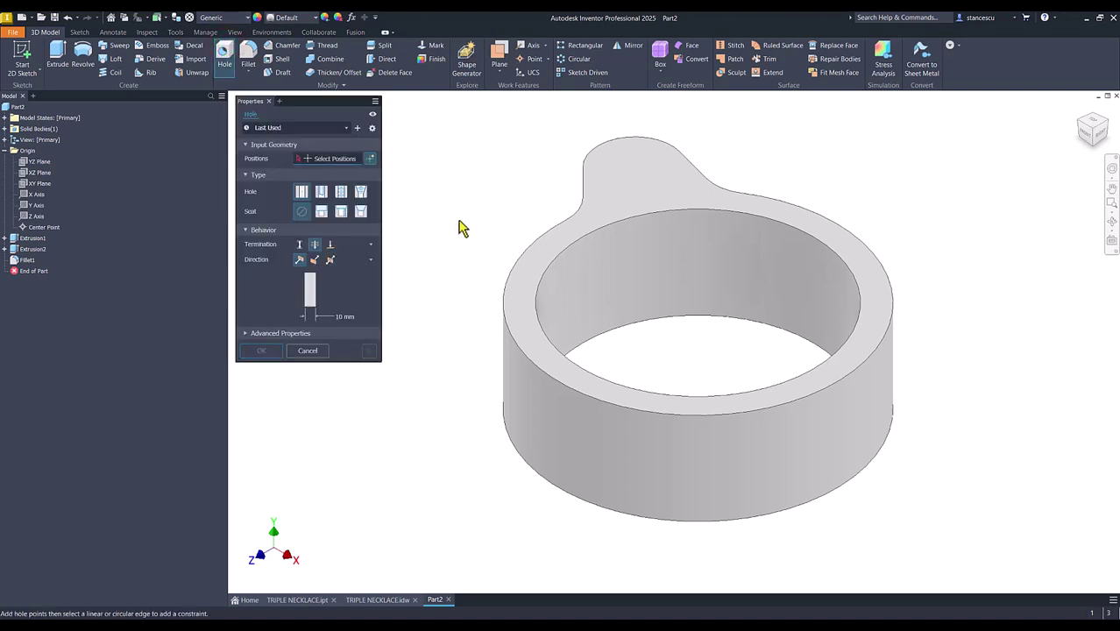
# Drill a 10 mm hole through the lug's top face, concentric with its rounded end
pyautogui.click(615, 184)
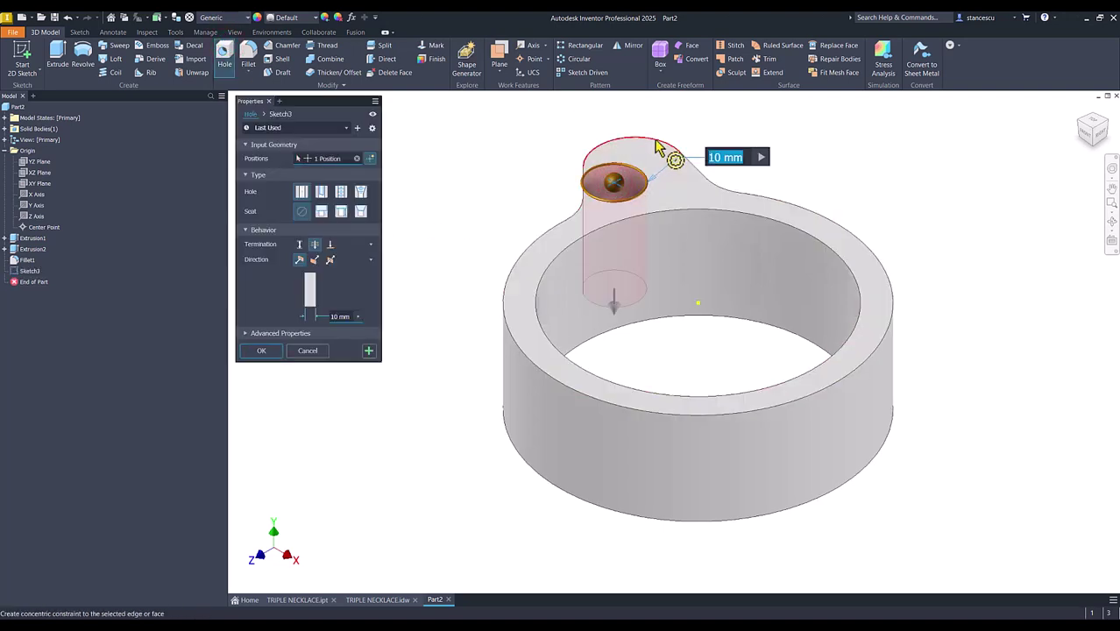
pyautogui.click(656, 146)
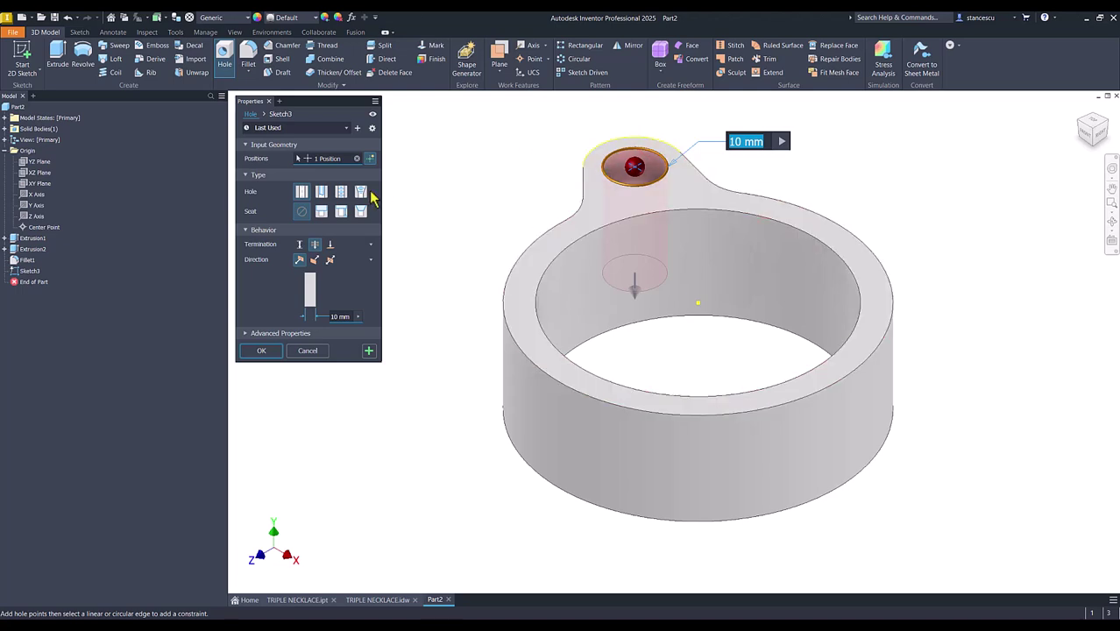
pyautogui.click(262, 352)
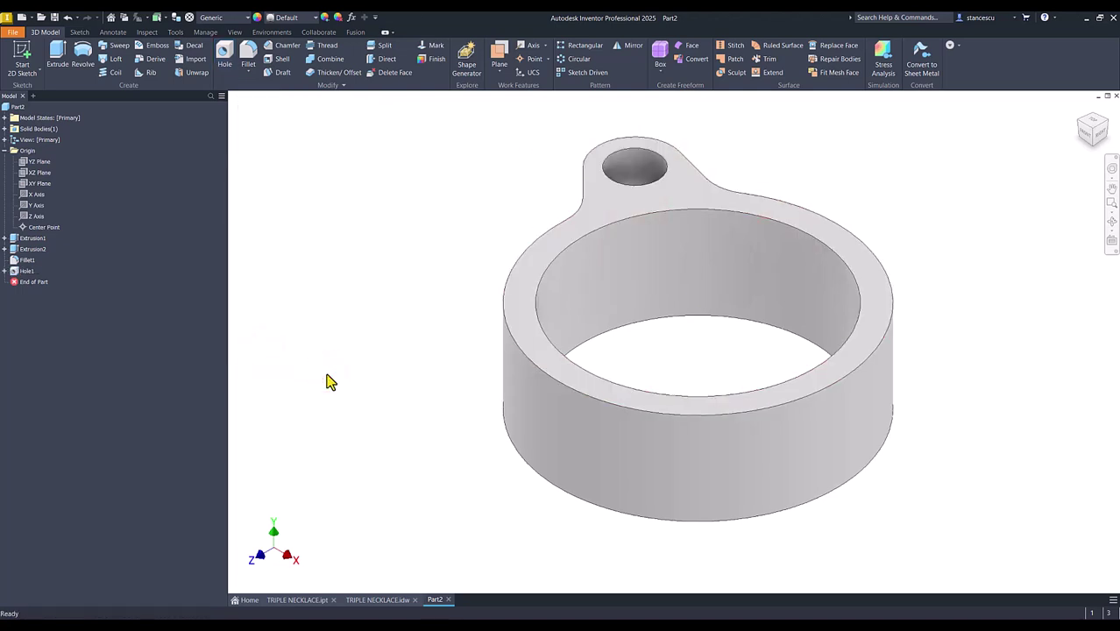
# Review the full reference drawing, then return to the part in its home view
pyautogui.click(374, 600)
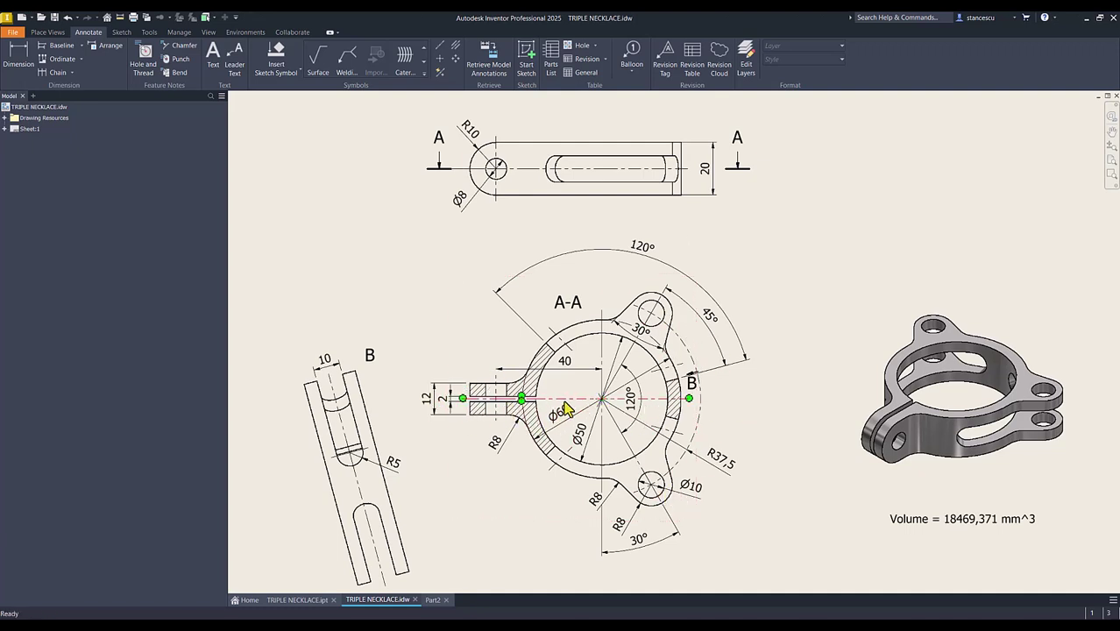
pyautogui.press('F6')
pyautogui.click(432, 601)
pyautogui.press('F6')
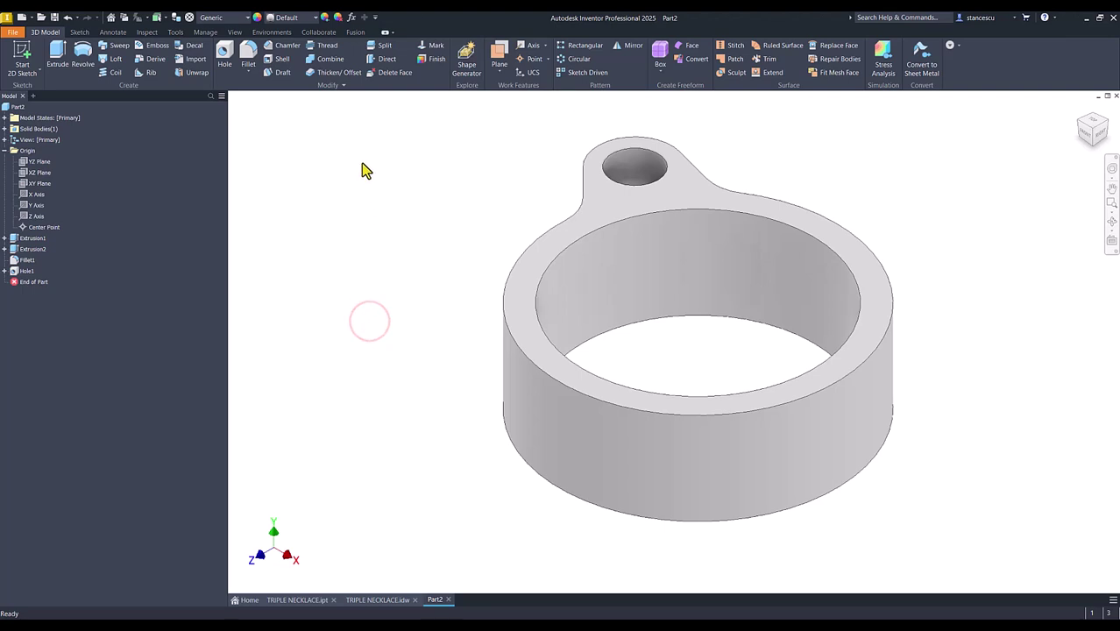
# Mirror the hole and lug across the YZ Plane, then bring up the TRIPLE NECKLACE drawing
pyautogui.click(632, 50)
pyautogui.click(27, 272)
pyautogui.click(26, 250)
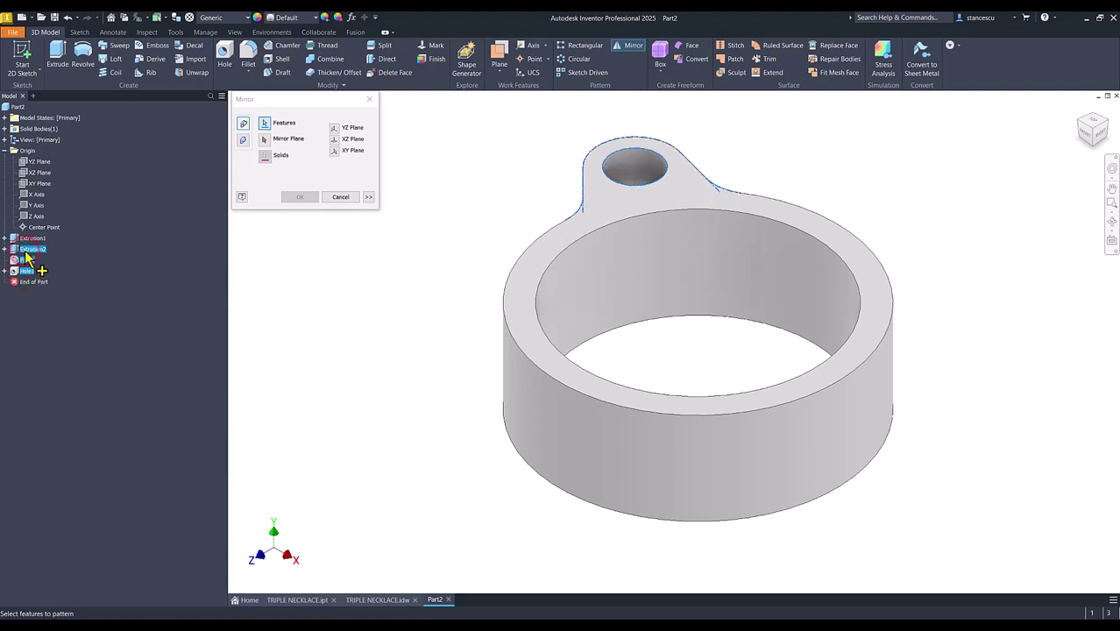
pyautogui.click(269, 142)
pyautogui.click(35, 161)
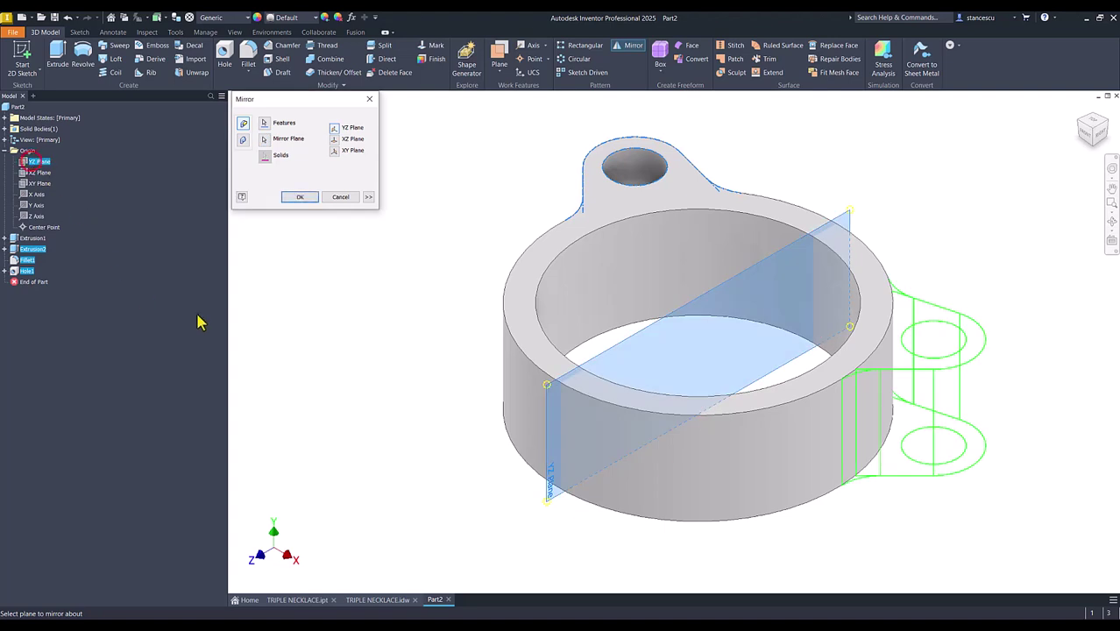
pyautogui.click(299, 198)
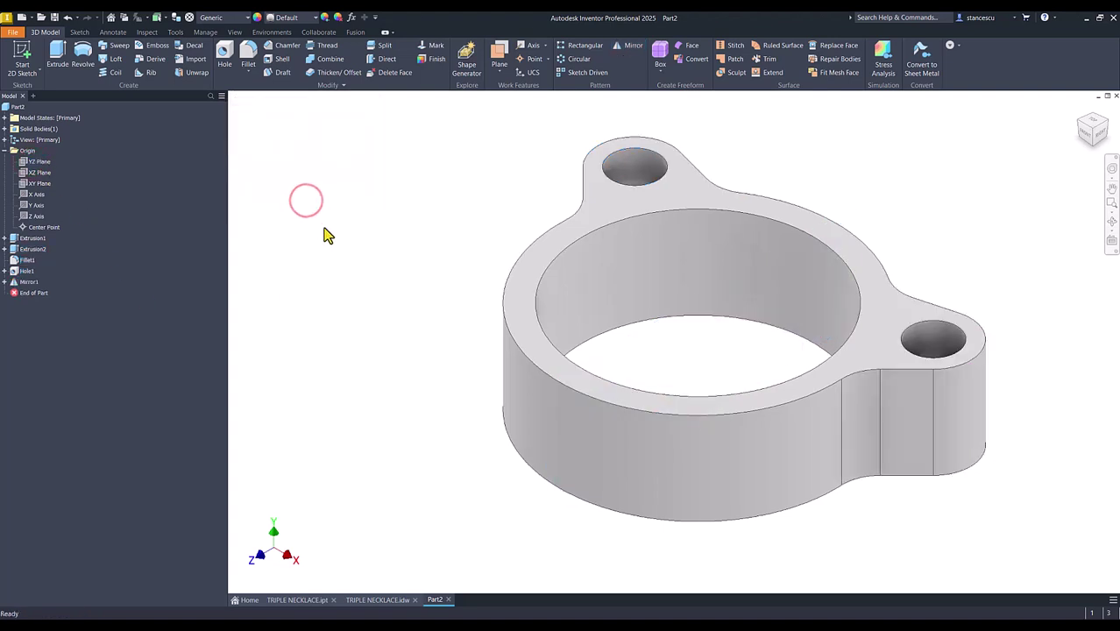
pyautogui.click(377, 600)
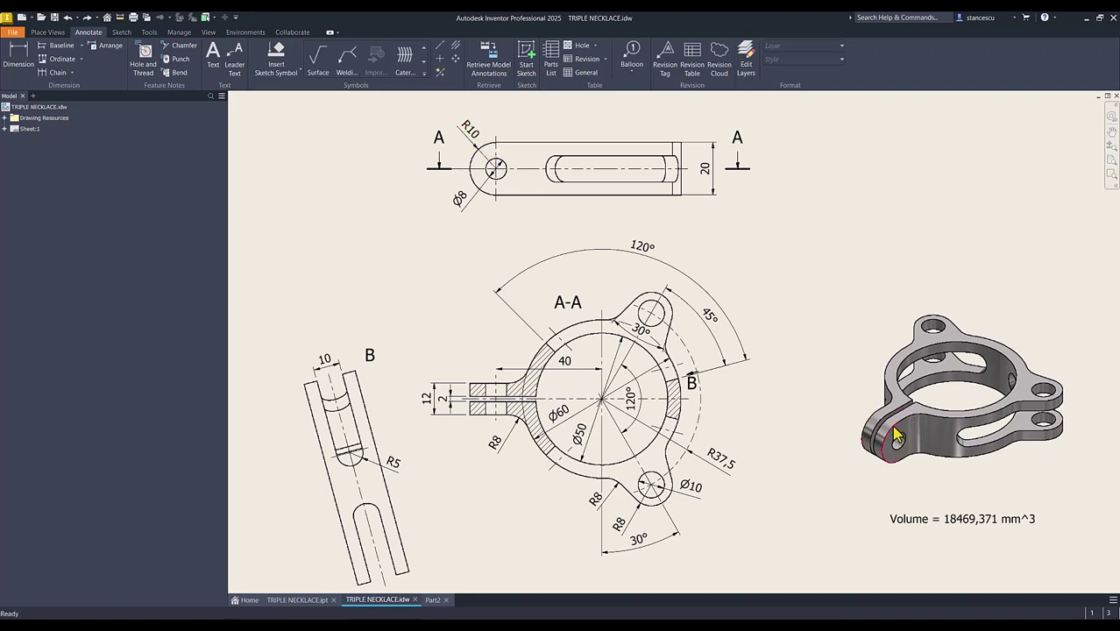
# Return to Part2 and open a new sketch on the YZ Plane
pyautogui.click(431, 601)
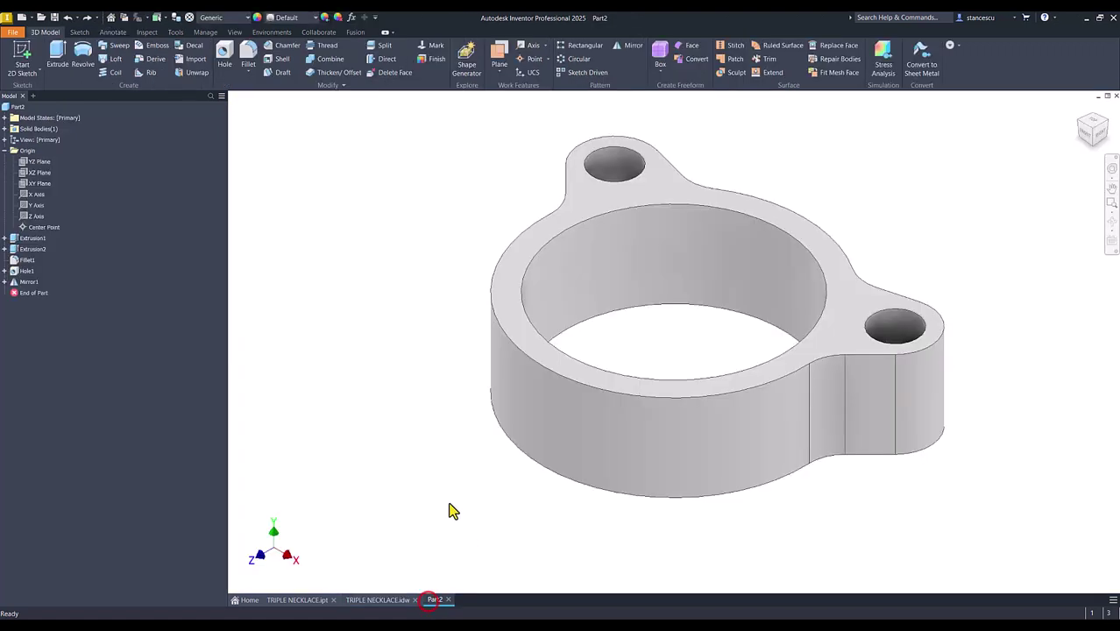
pyautogui.click(38, 163)
pyautogui.click(687, 337)
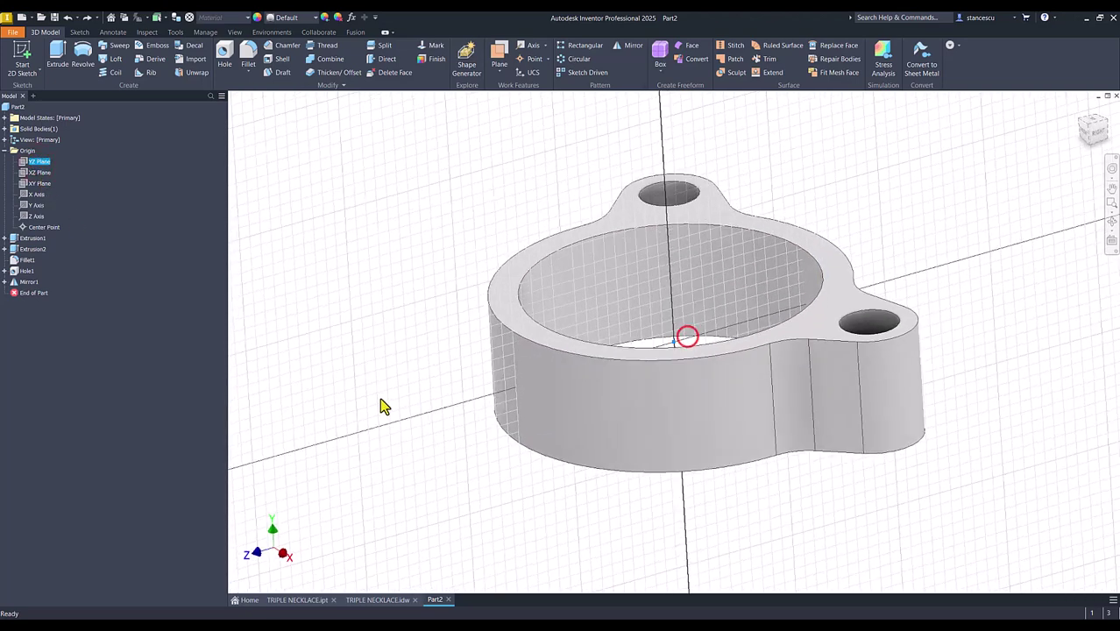
# Slice the part, project the section's left edge, and draw a U-shaped outline with a tangent arc
pyautogui.press('F7')
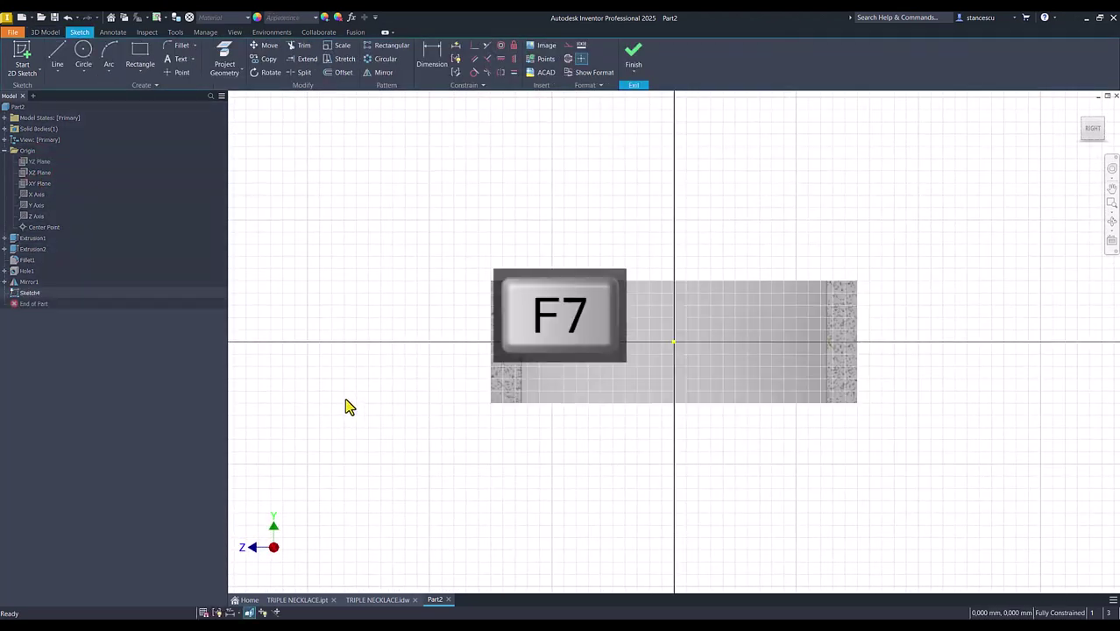
pyautogui.click(399, 229)
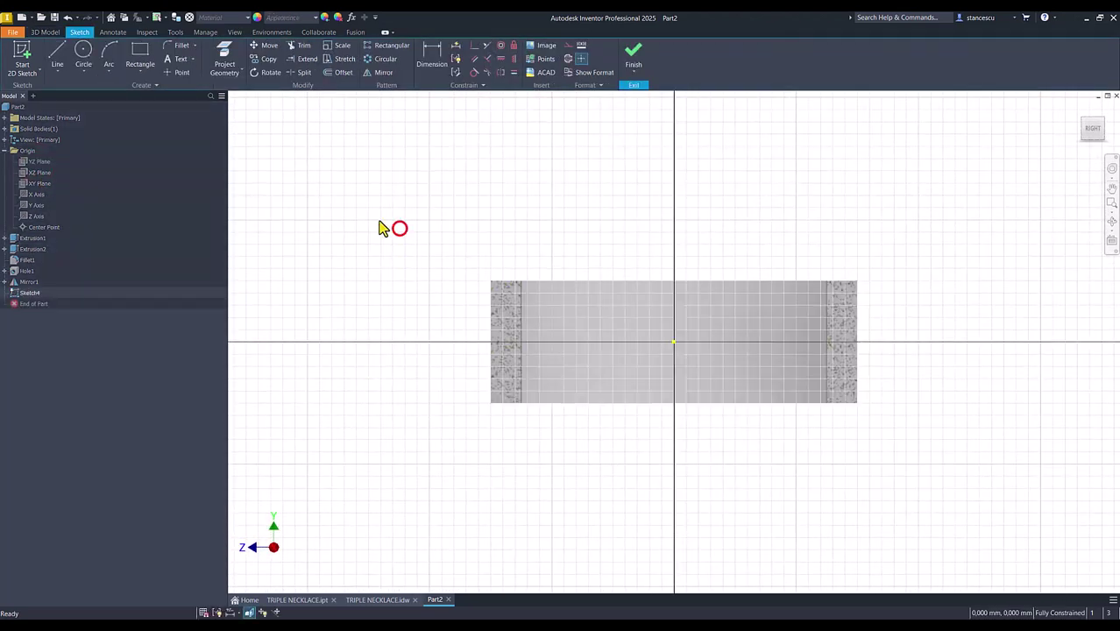
pyautogui.click(223, 62)
pyautogui.click(521, 322)
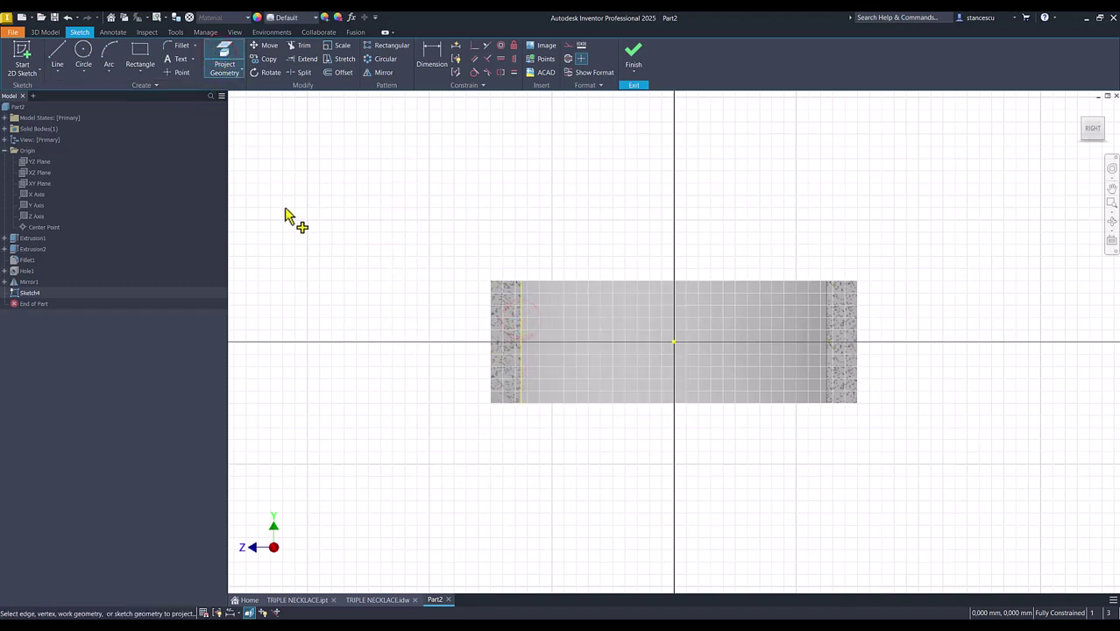
pyautogui.click(57, 60)
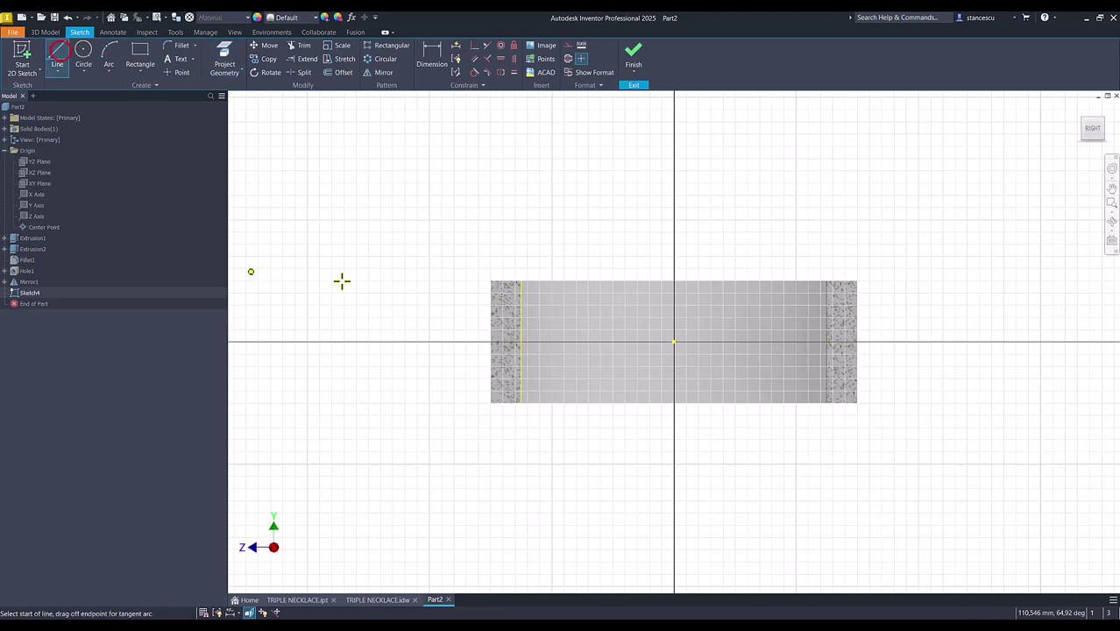
pyautogui.click(519, 280)
pyautogui.click(367, 278)
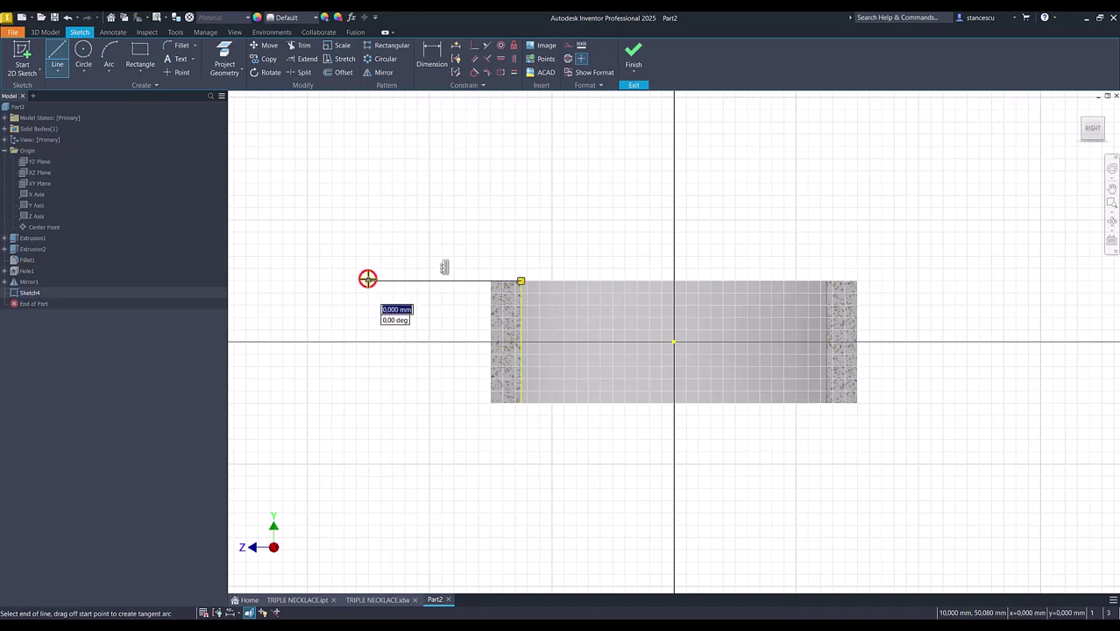
pyautogui.moveTo(367, 279); pyautogui.dragTo(340, 303)
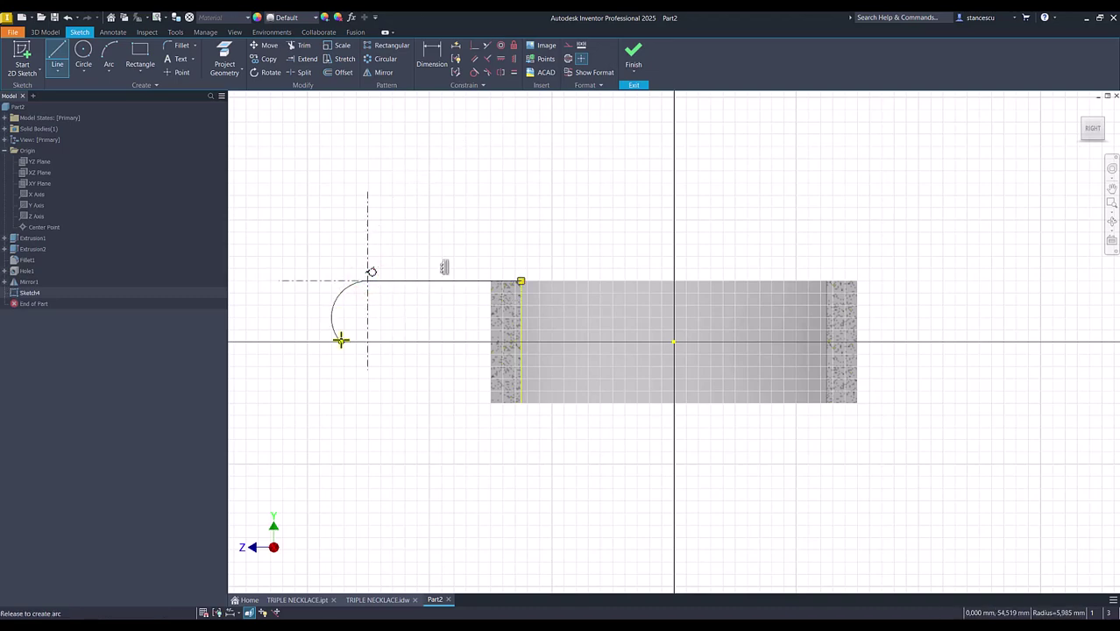
pyautogui.moveTo(341, 343); pyautogui.dragTo(369, 401)
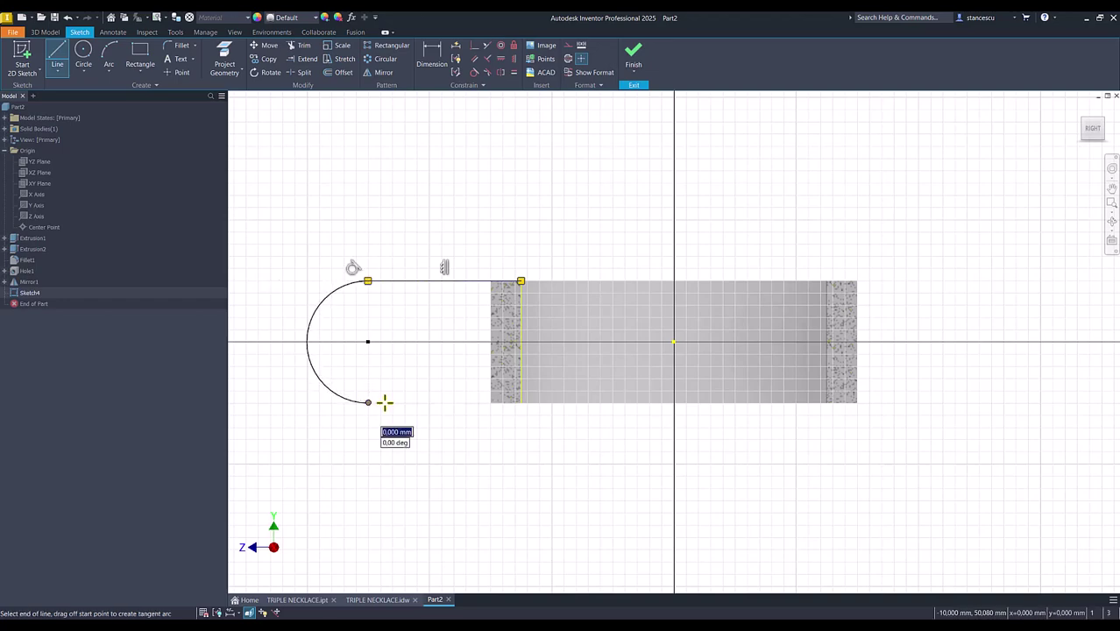
pyautogui.click(521, 402)
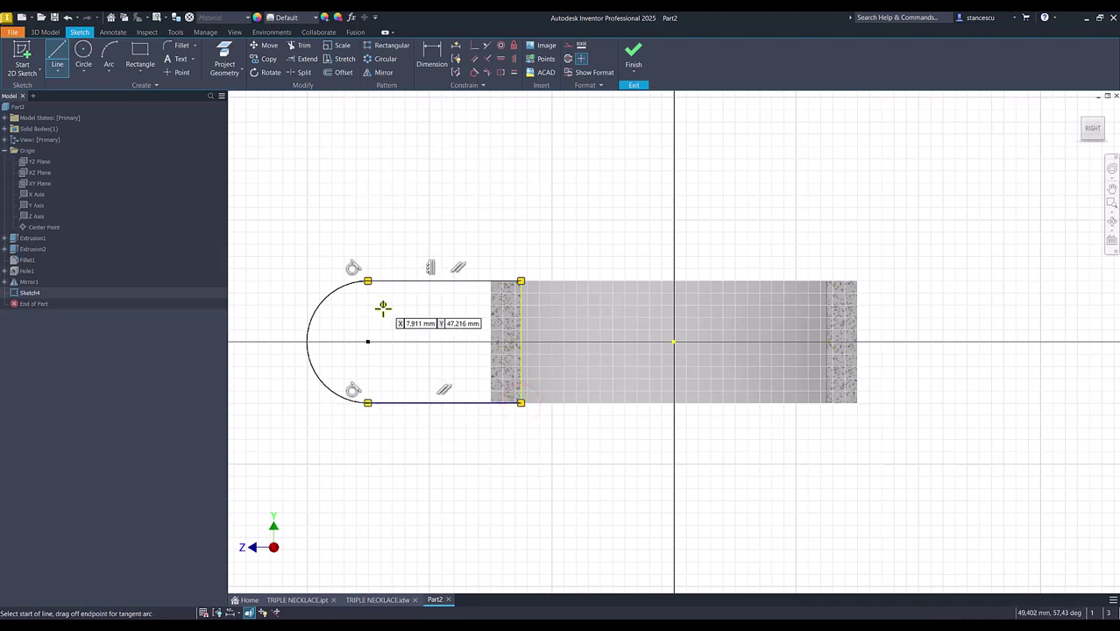
pyautogui.click(681, 338)
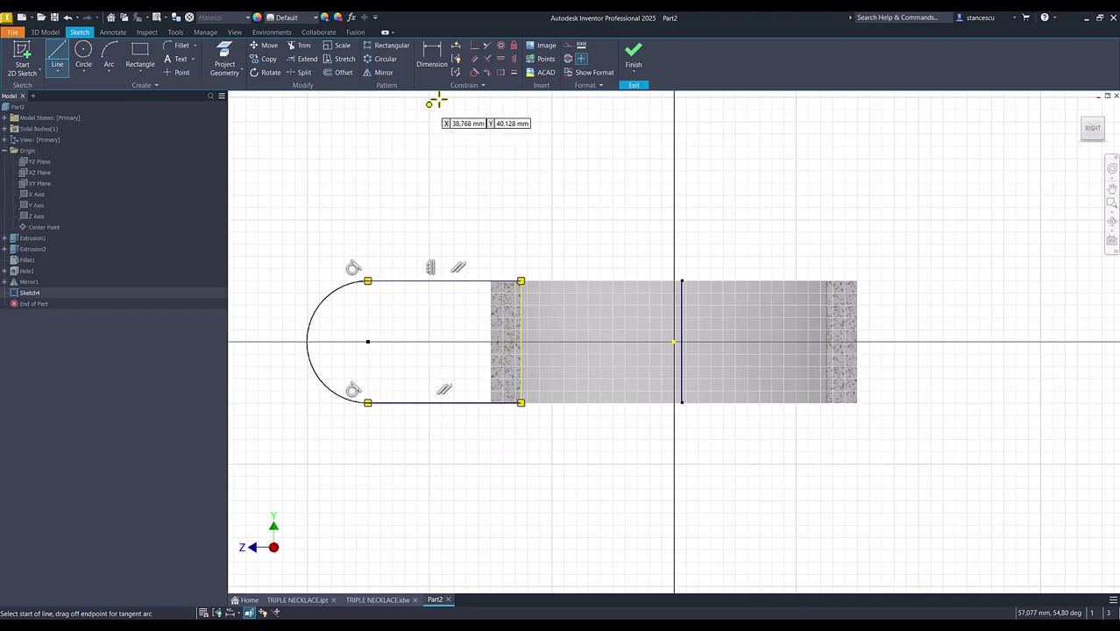
# Dimension the arc centre 40 mm from the sketch origin
pyautogui.click(438, 51)
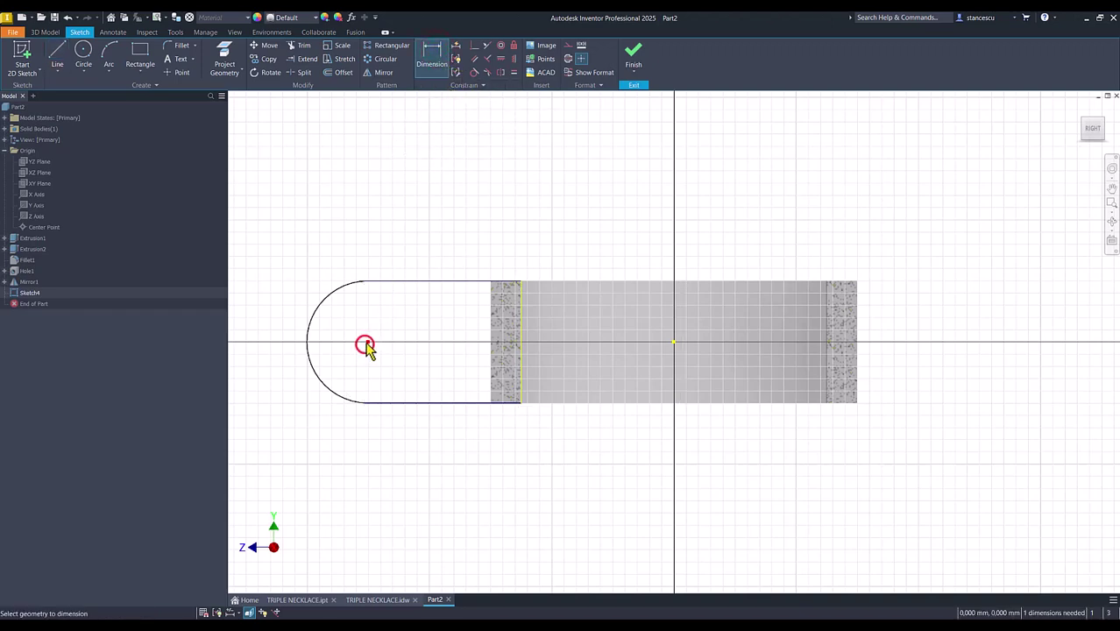
pyautogui.click(671, 342)
pyautogui.click(541, 239)
pyautogui.write('40')
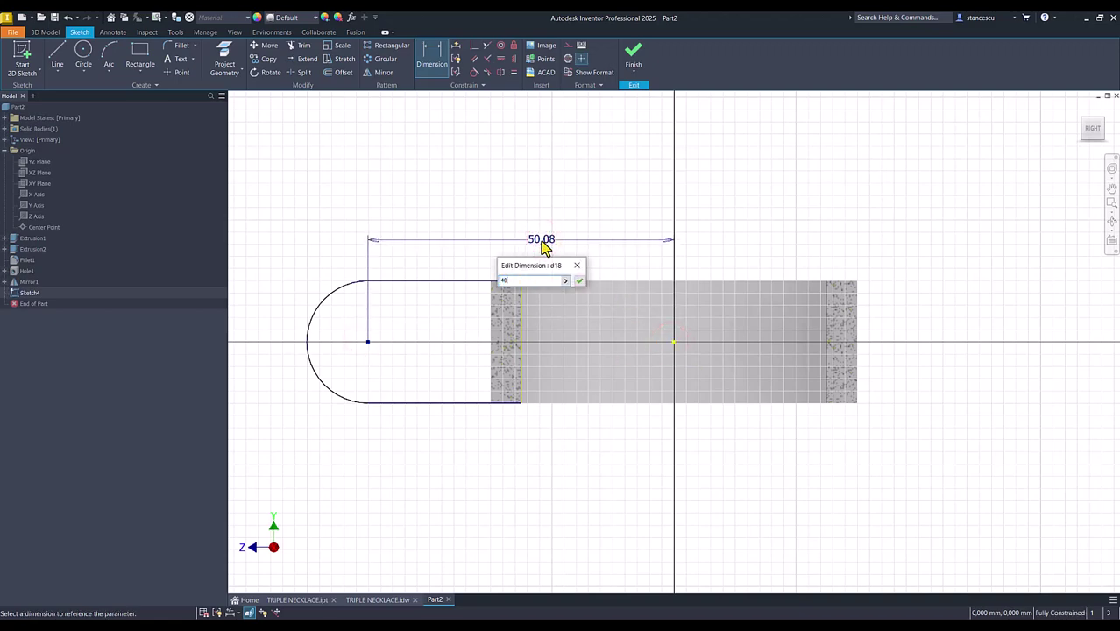
pyautogui.press('Return')
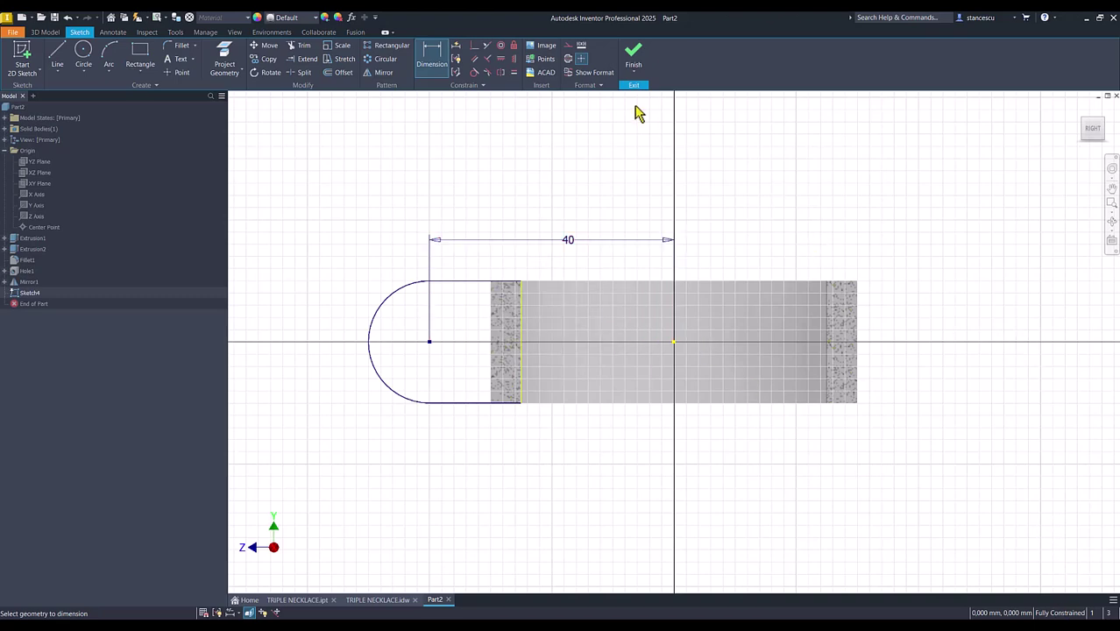
# Finish Sketch4 and extrude the rounded tab outline 12 mm symmetrically
pyautogui.click(632, 54)
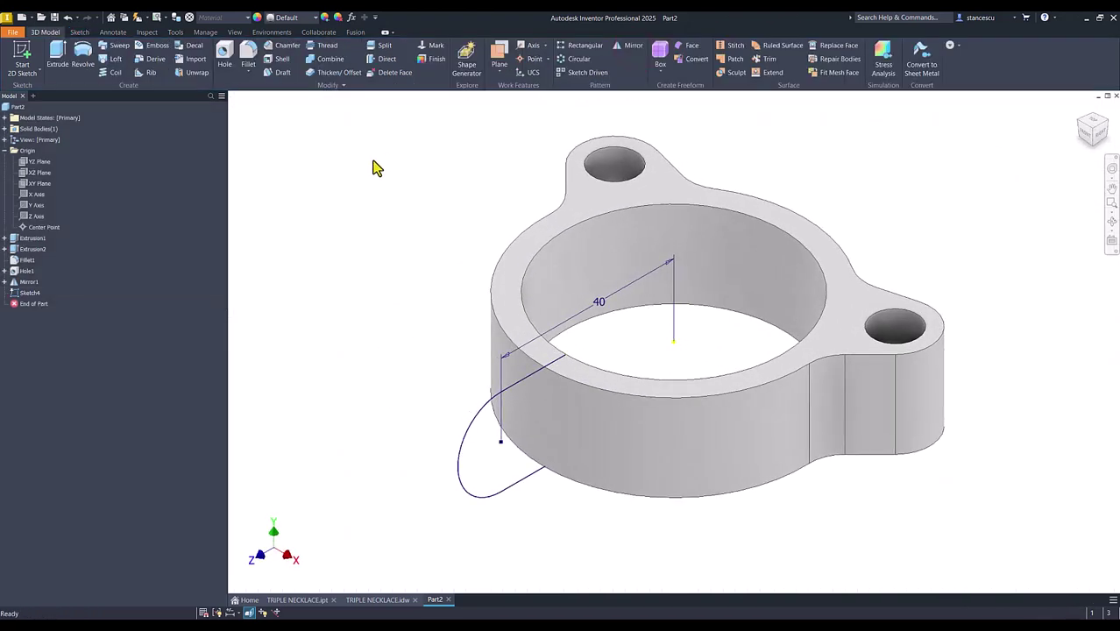
pyautogui.click(56, 55)
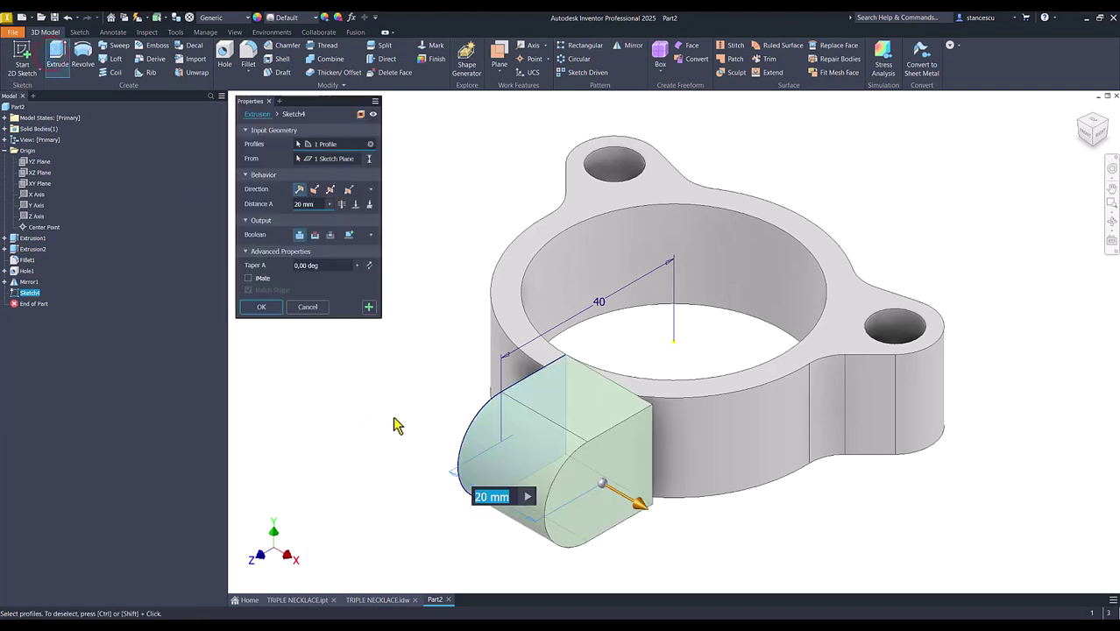
pyautogui.click(329, 190)
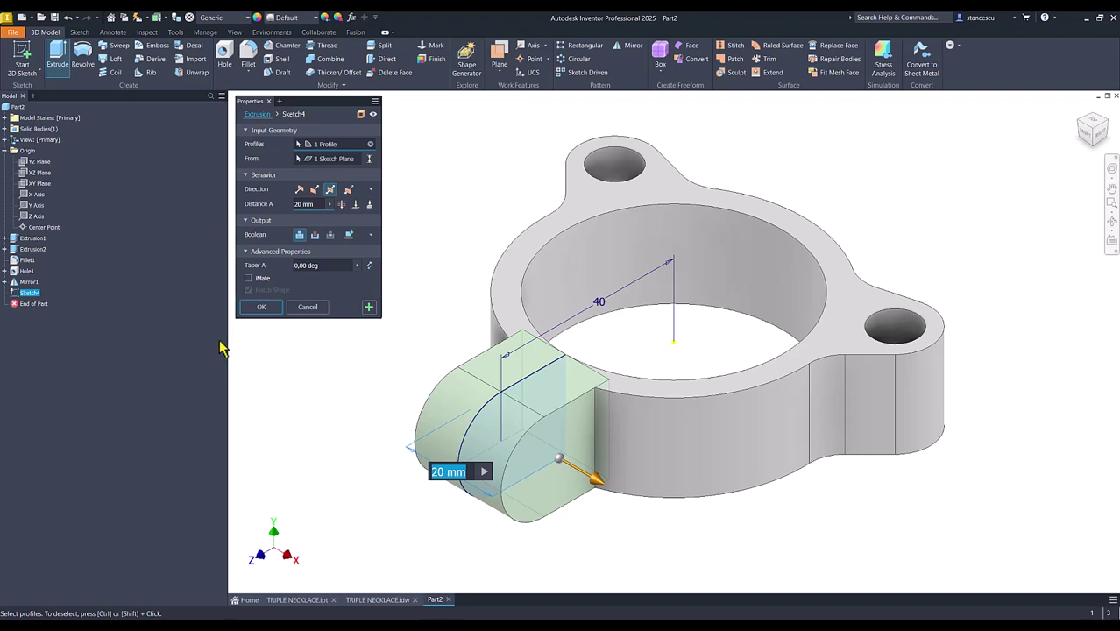
pyautogui.write('12')
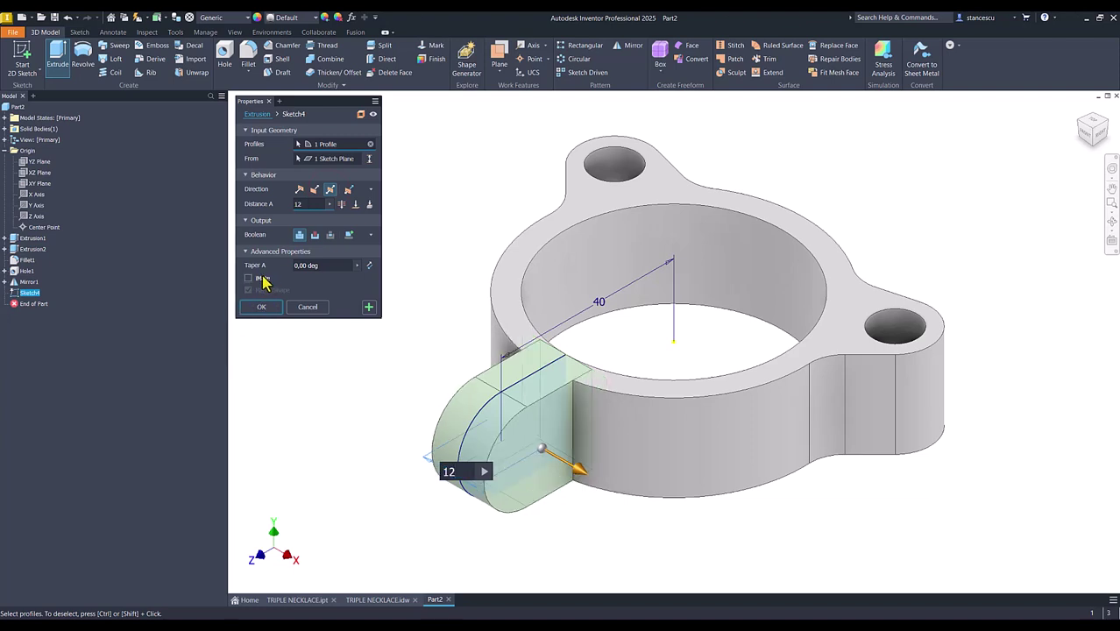
pyautogui.click(254, 308)
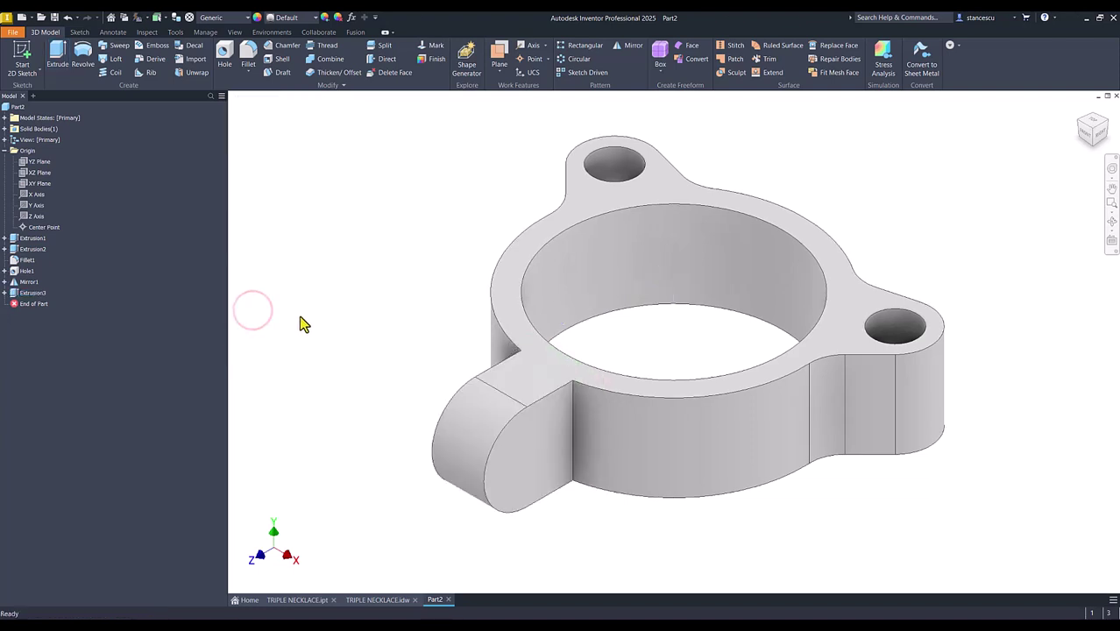
# Fillet the vertical edge between the third lug and the ring at 8 mm radius
pyautogui.press('f')
pyautogui.click(586, 433)
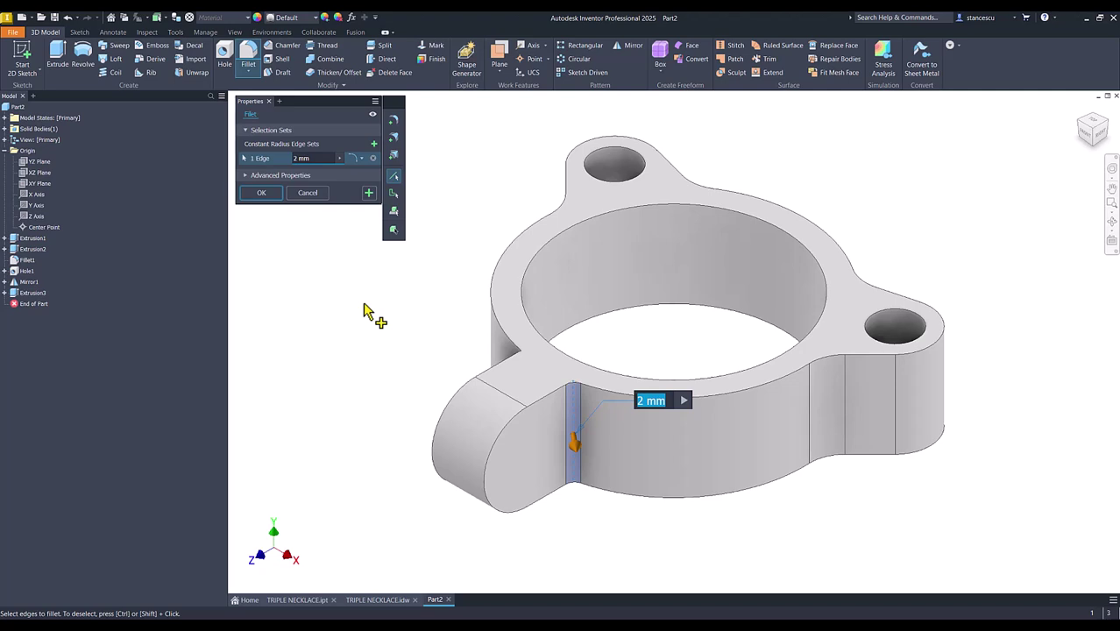
pyautogui.write('8')
pyautogui.keyDown('shift'); pyautogui.moveTo(370, 312); pyautogui.dragTo(644, 474, button='middle'); pyautogui.keyUp('shift')
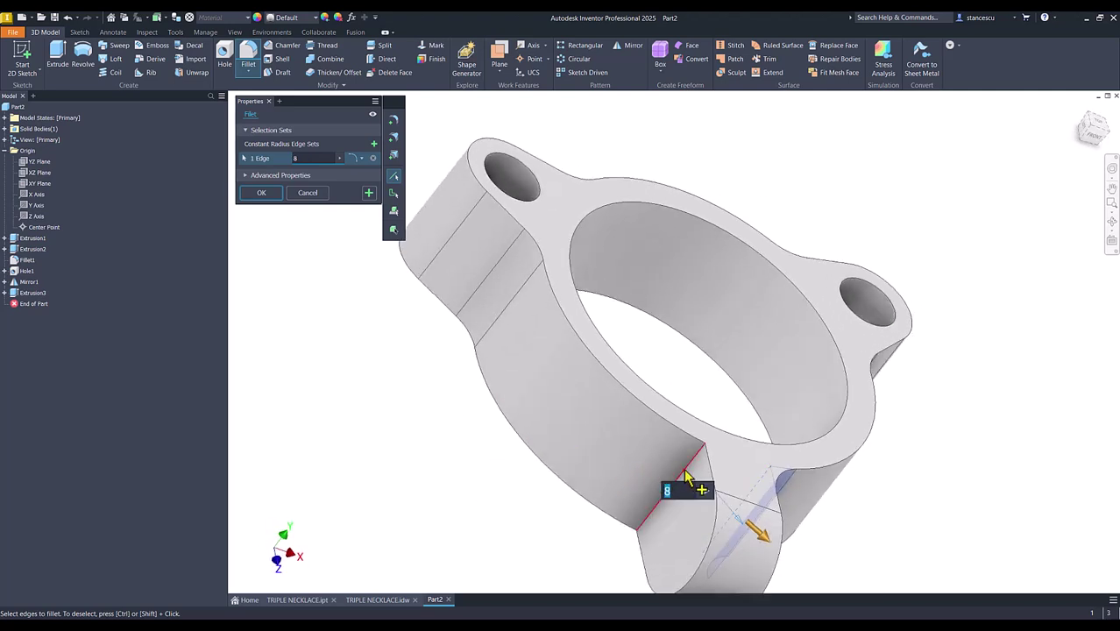
pyautogui.click(267, 192)
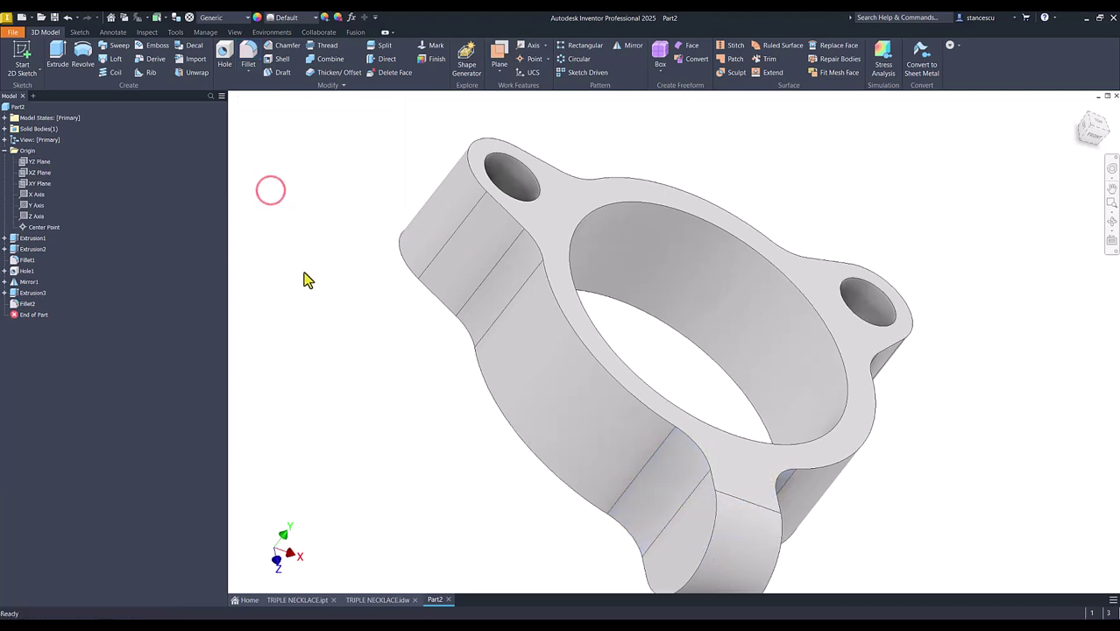
pyautogui.press('F6')
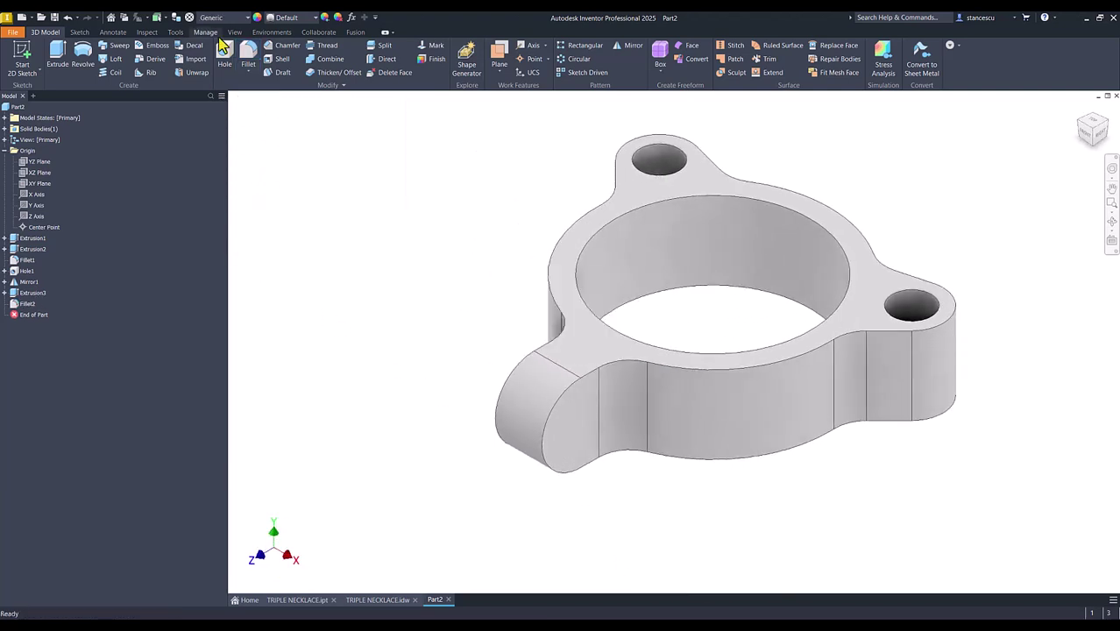
# Drill an 8 mm hole concentric with the lug's rounded end, then view TRIPLE NECKLACE.idw
pyautogui.click(223, 51)
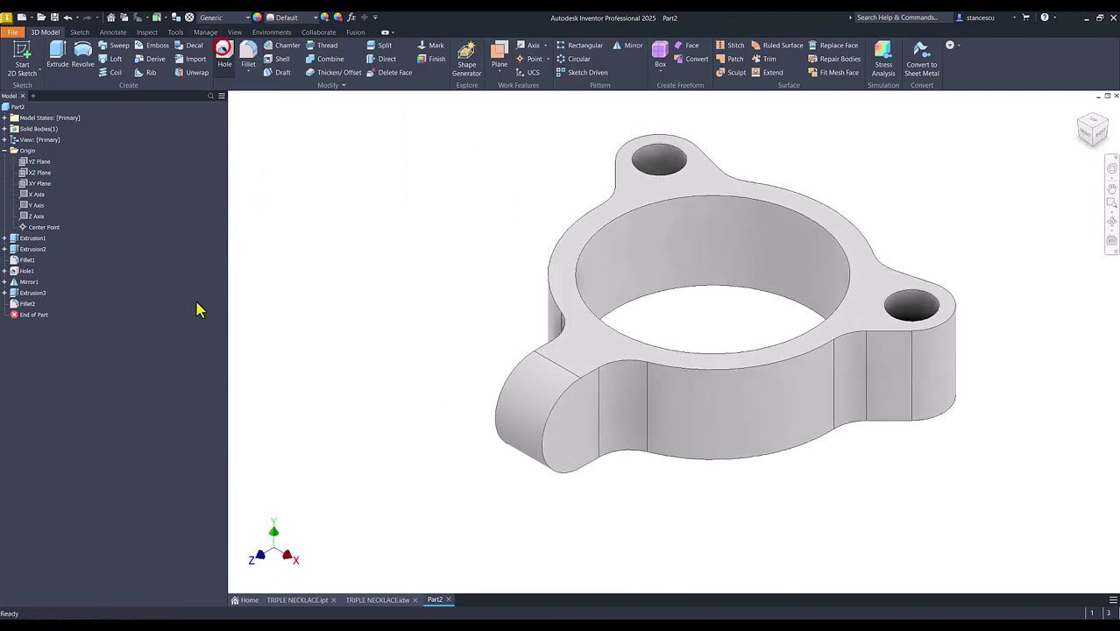
pyautogui.click(573, 420)
pyautogui.click(560, 401)
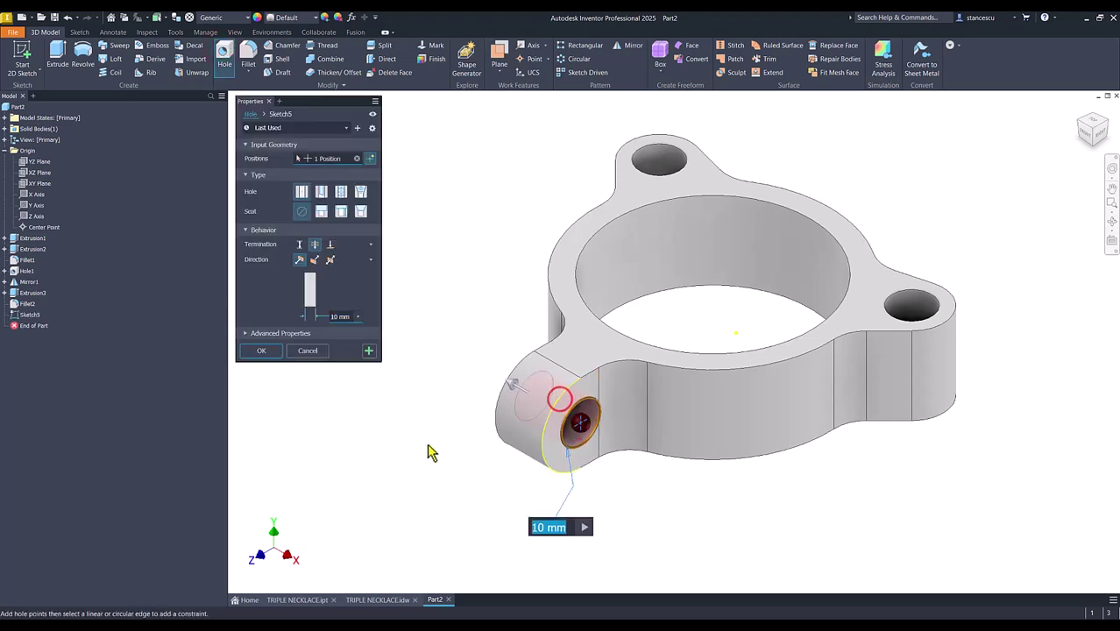
pyautogui.write('8')
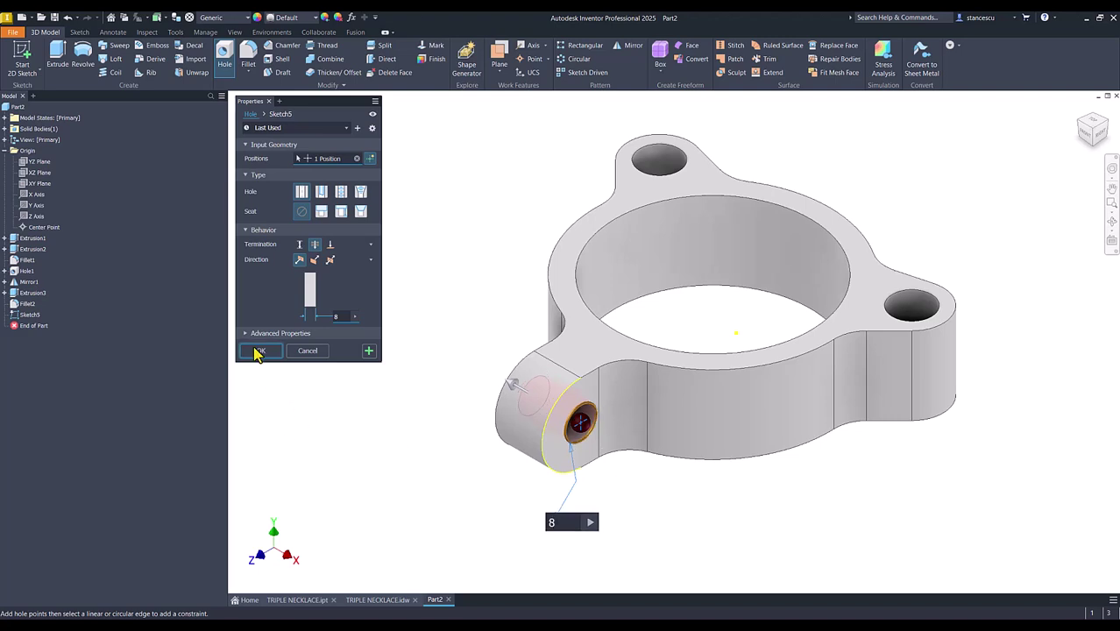
pyautogui.click(258, 350)
pyautogui.click(393, 601)
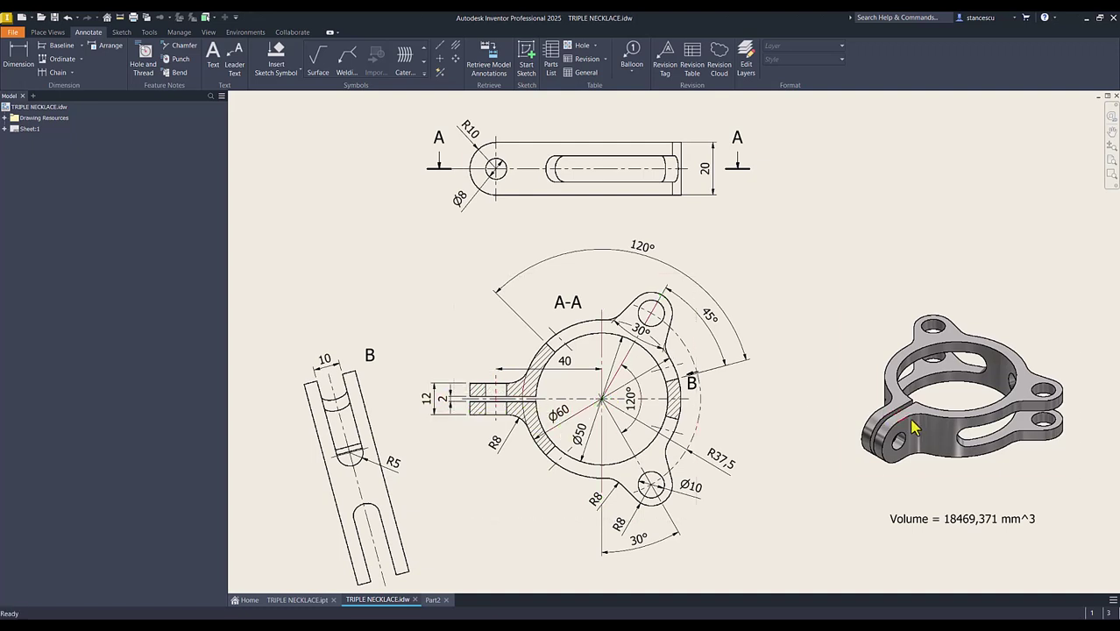
# Switch back to the Part2 document
pyautogui.click(437, 601)
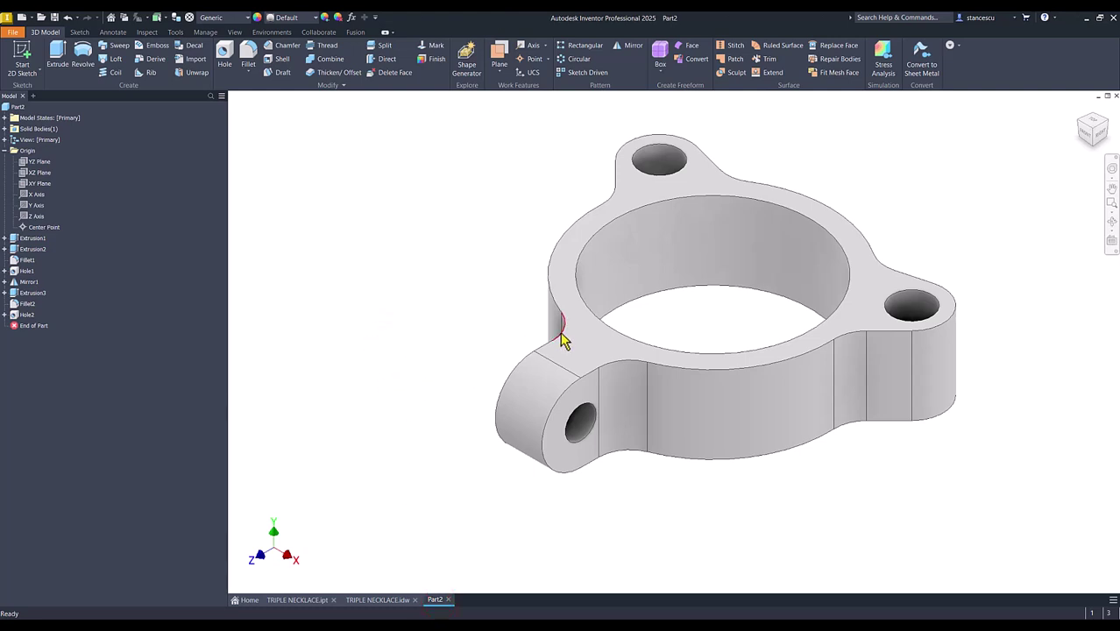
# Sketch on the top face, project the lug's bottom edge, and draw a rectangle down to it
pyautogui.click(594, 348)
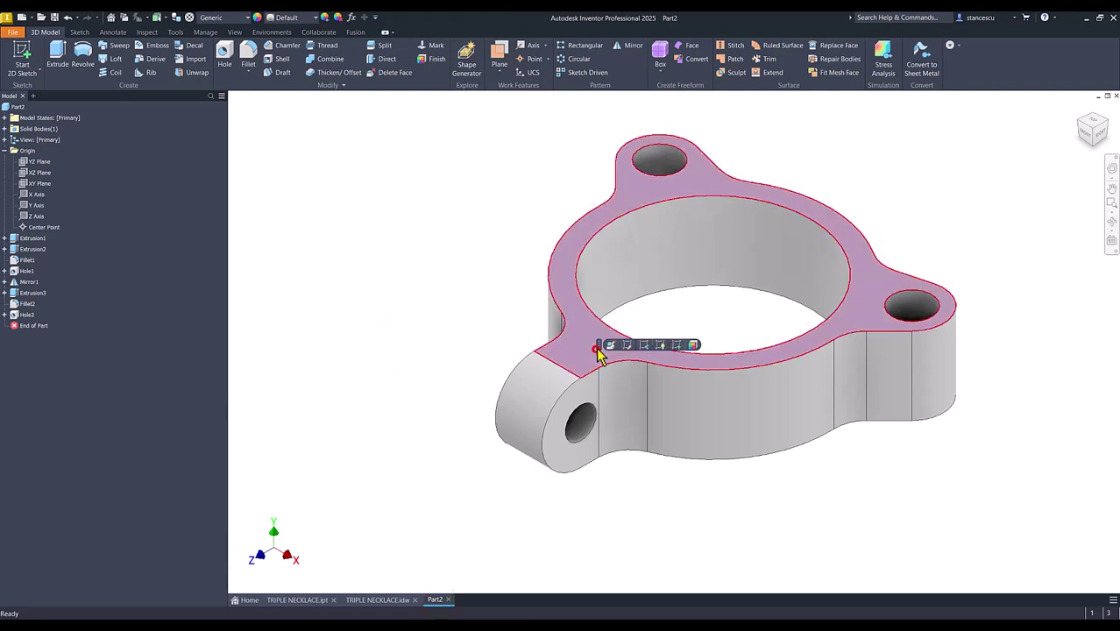
pyautogui.click(677, 345)
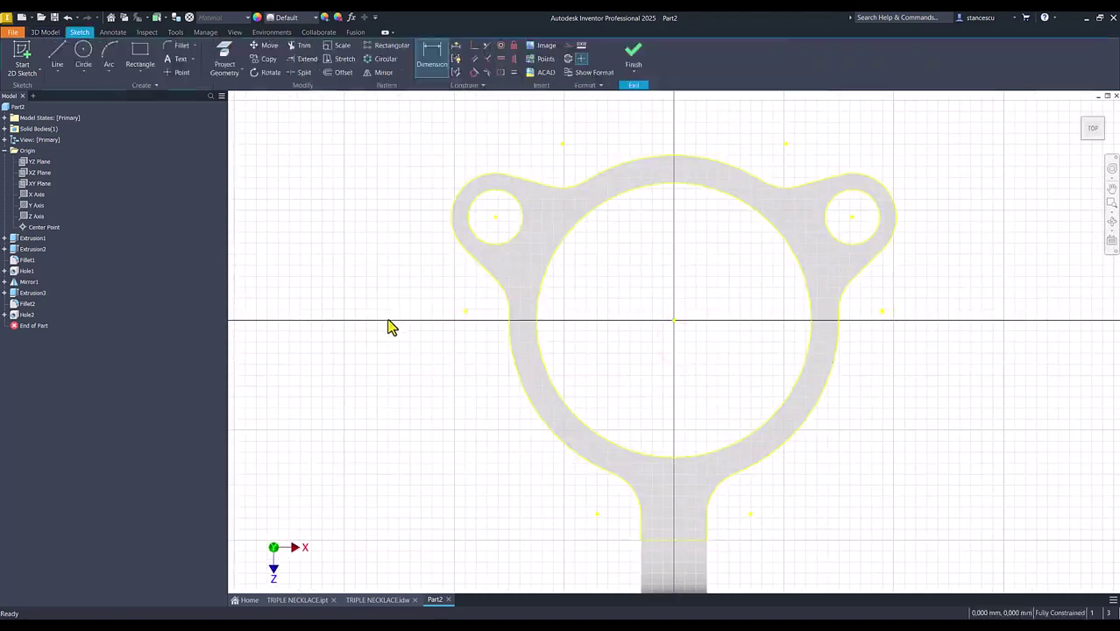
pyautogui.click(225, 61)
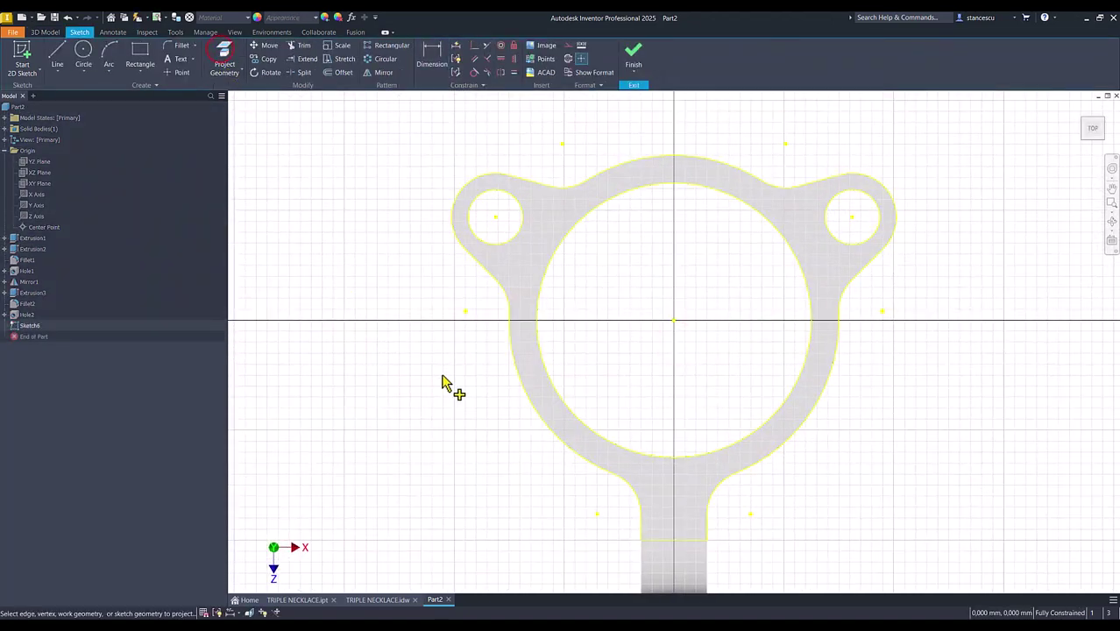
pyautogui.moveTo(439, 385); pyautogui.dragTo(423, 266, button='middle')
pyautogui.click(648, 484)
pyautogui.click(140, 56)
pyautogui.click(640, 244)
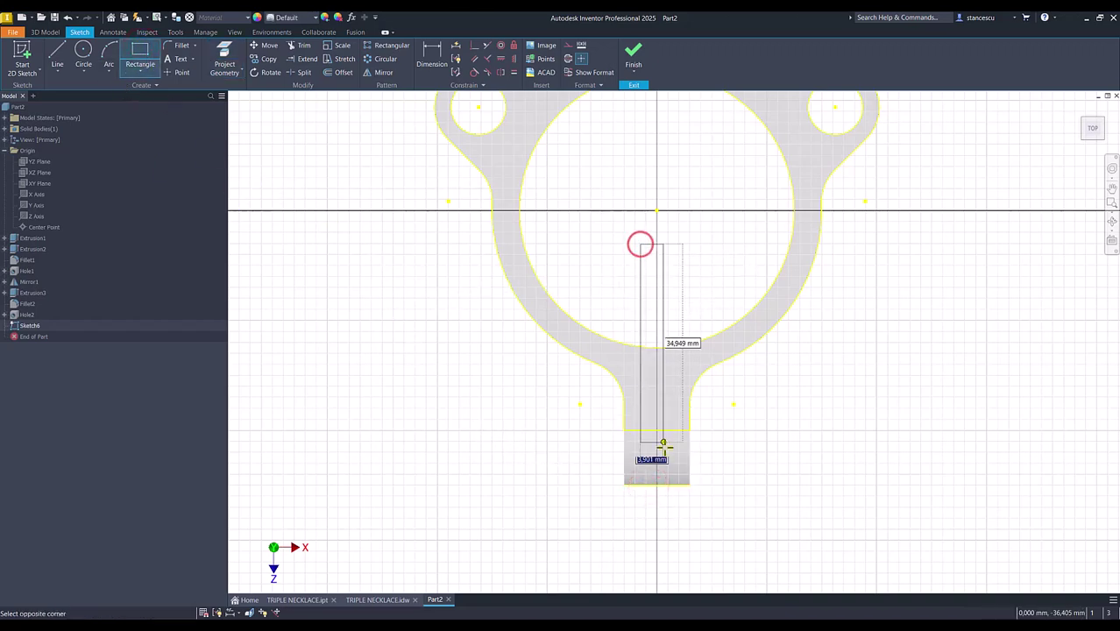
pyautogui.click(670, 483)
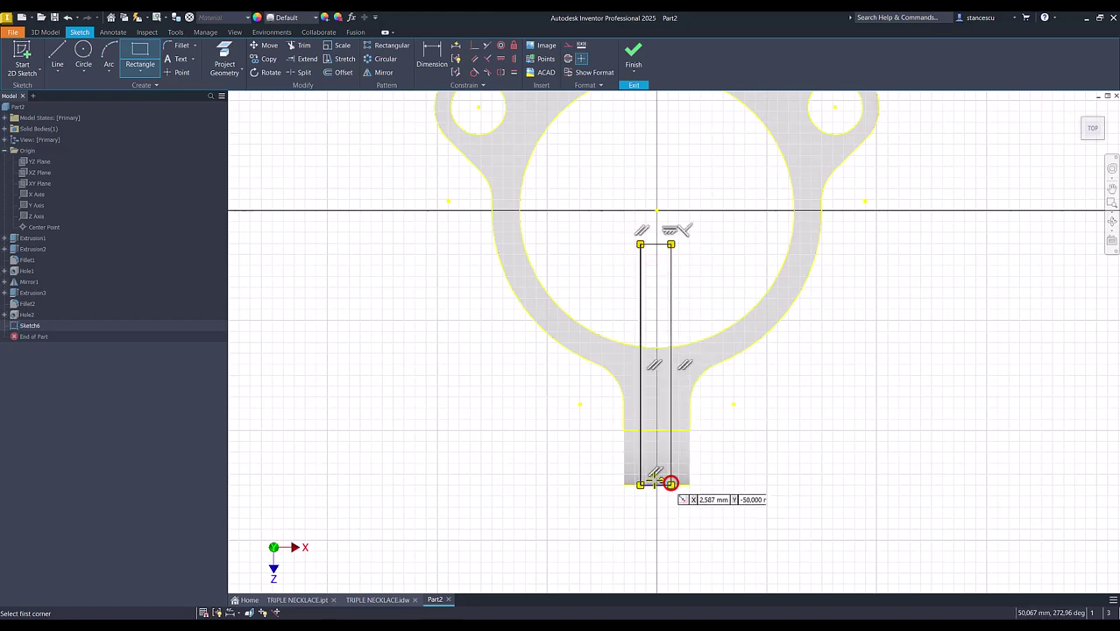
# Make the rectangle's top midpoint coincident with the origin and dimension its width 2 mm
pyautogui.click(473, 47)
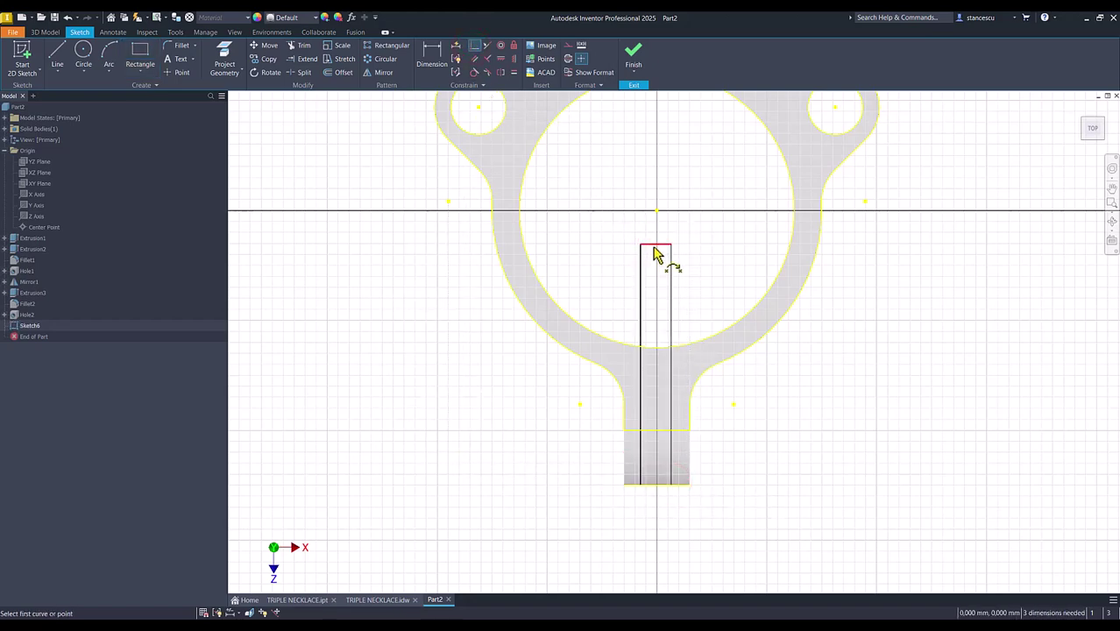
pyautogui.click(656, 245)
pyautogui.click(656, 211)
pyautogui.click(433, 61)
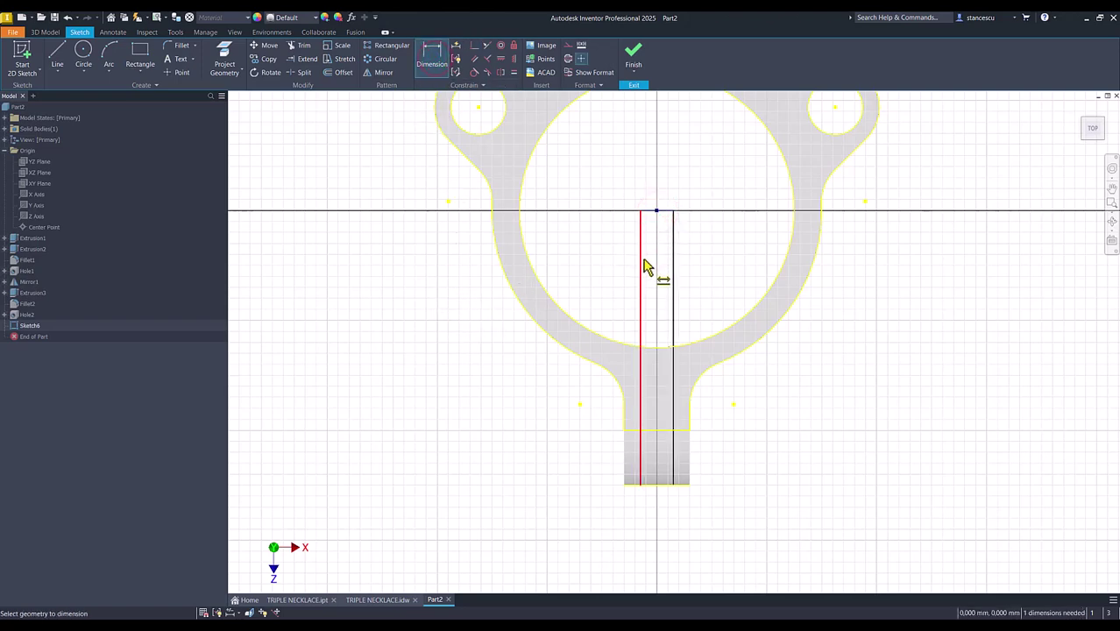
pyautogui.click(641, 258)
pyautogui.click(674, 272)
pyautogui.click(699, 156)
pyautogui.write('2')
pyautogui.press('Return')
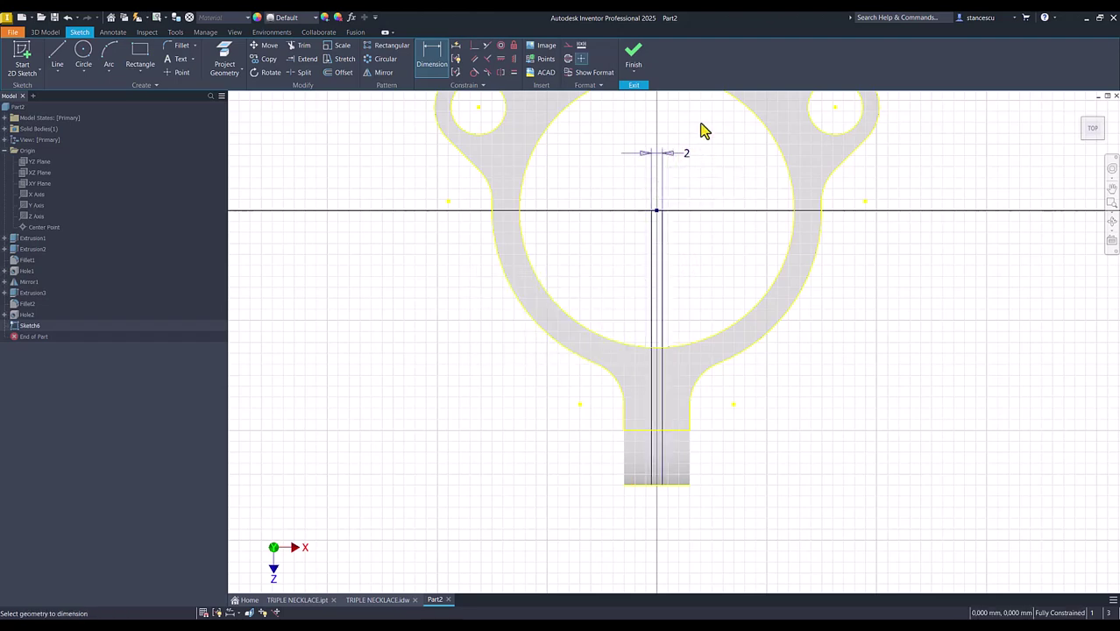
pyautogui.click(634, 63)
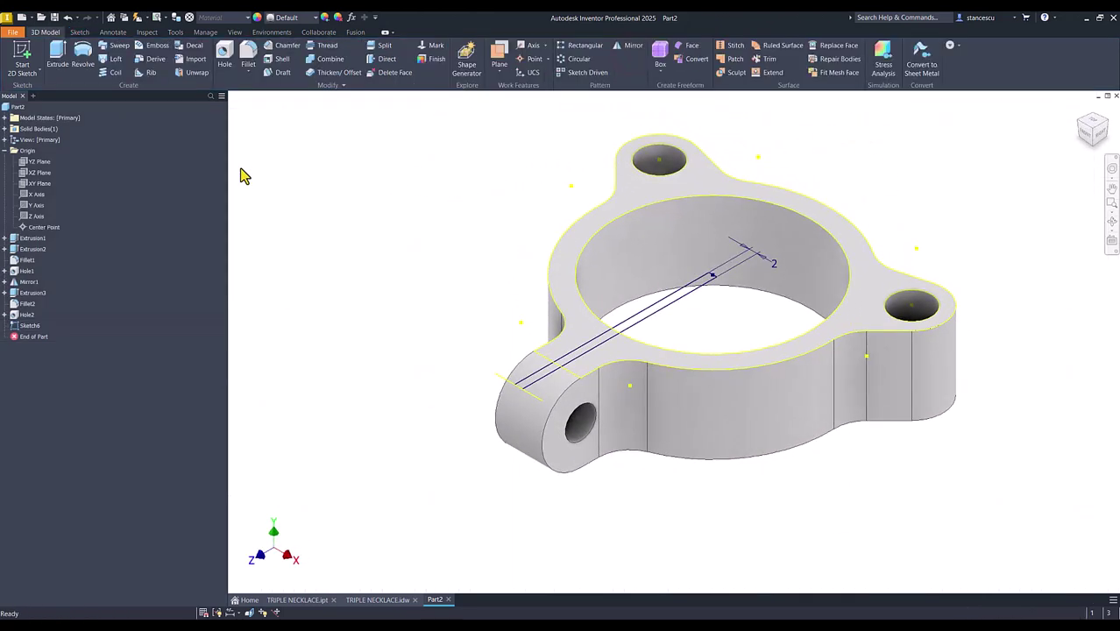
# Extrude the slot profile as a through-all cut, then view TRIPLE NECKLACE.idw
pyautogui.click(61, 55)
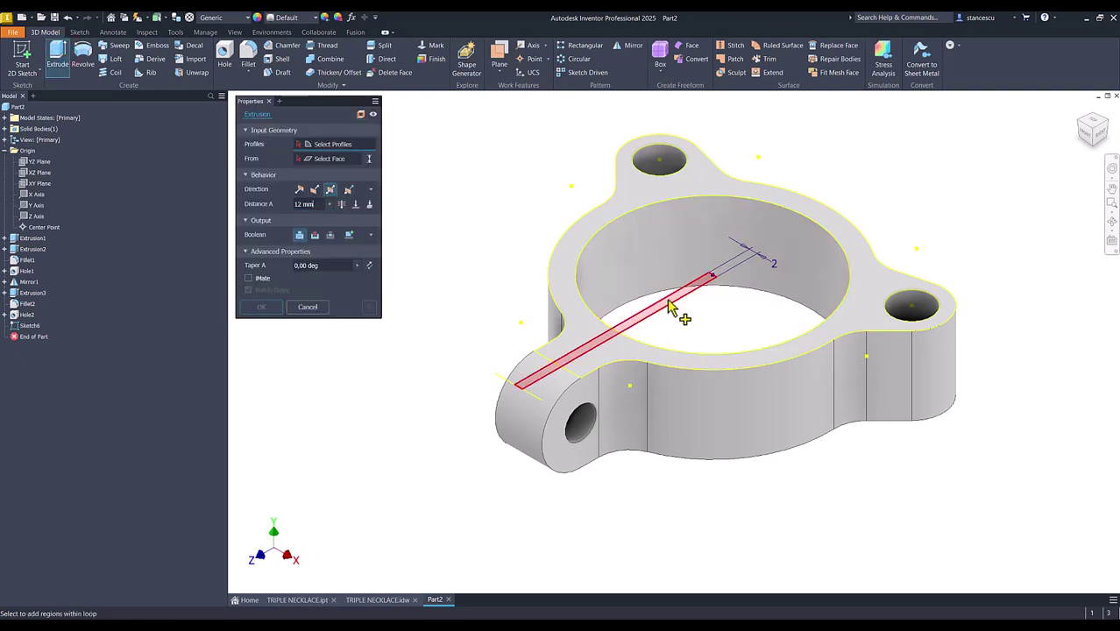
pyautogui.click(666, 301)
pyautogui.click(314, 235)
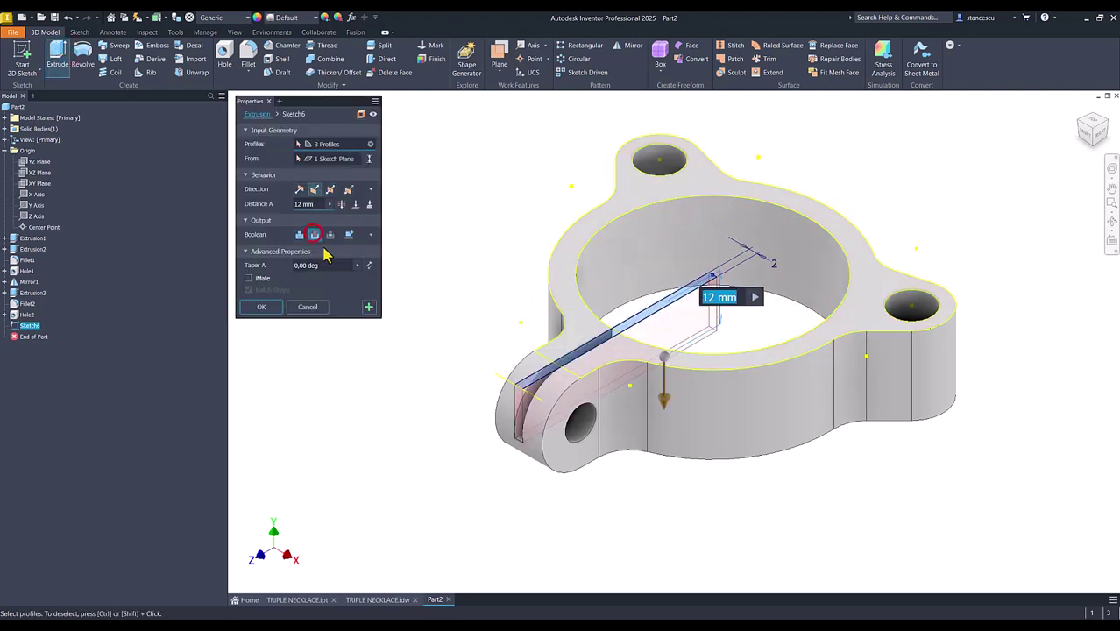
pyautogui.click(341, 205)
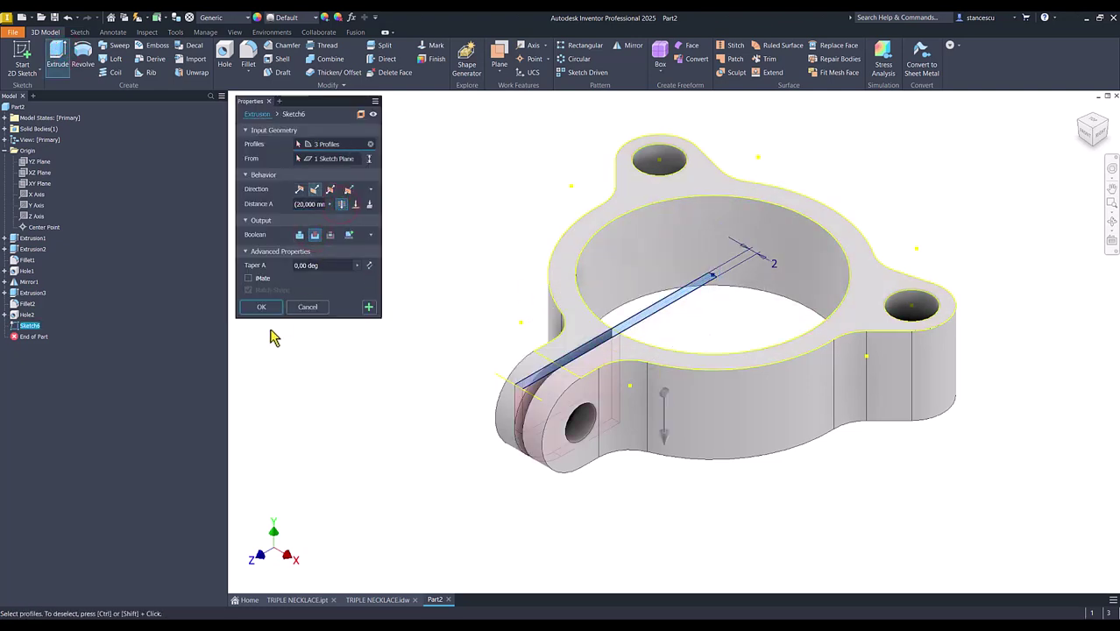
pyautogui.click(264, 308)
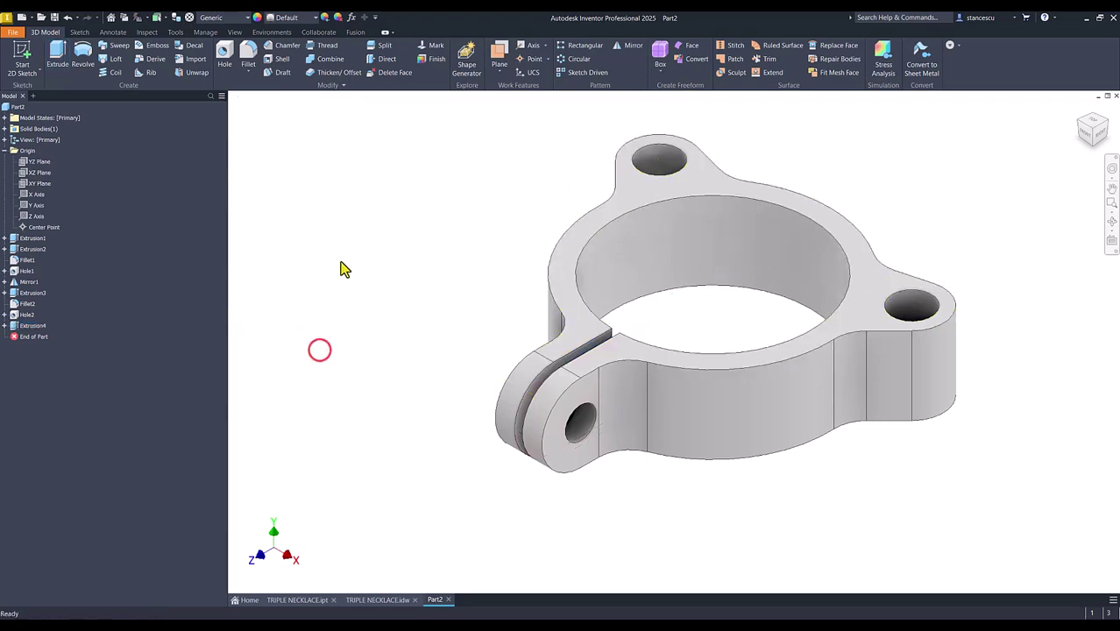
pyautogui.click(379, 601)
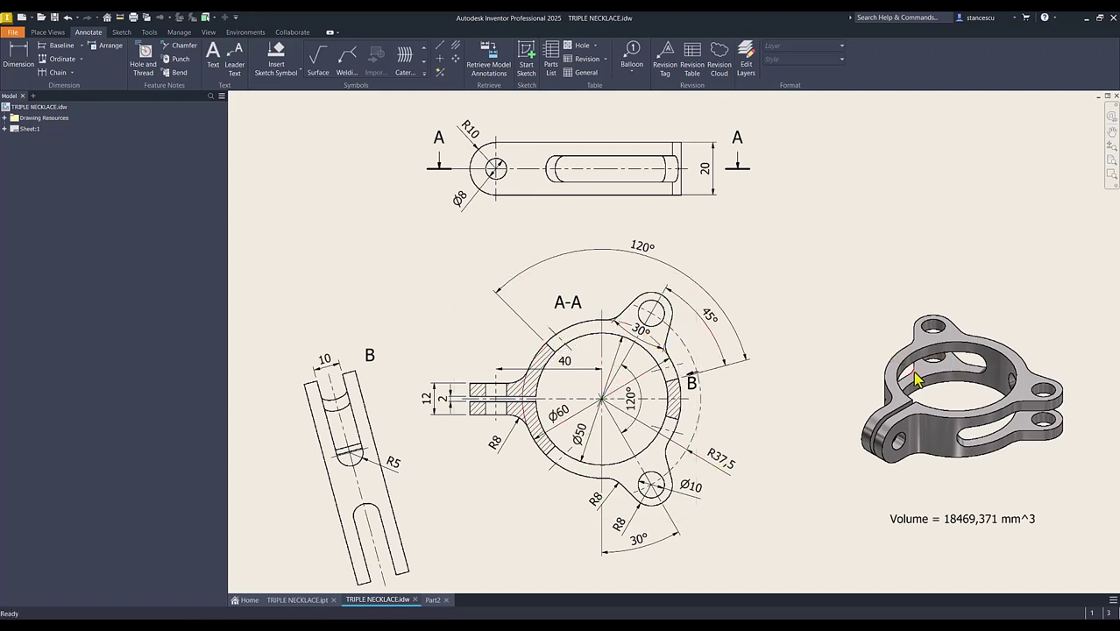
pyautogui.click(297, 599)
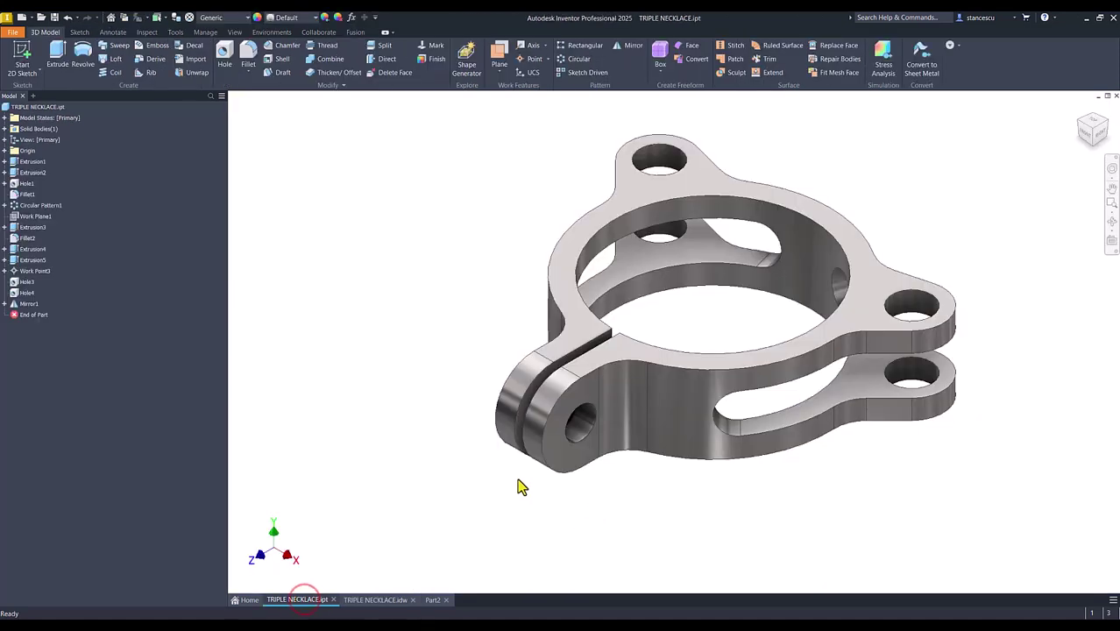
pyautogui.keyDown('shift'); pyautogui.moveTo(517, 483); pyautogui.dragTo(430, 350, button='middle'); pyautogui.keyUp('shift')
pyautogui.press('F6')
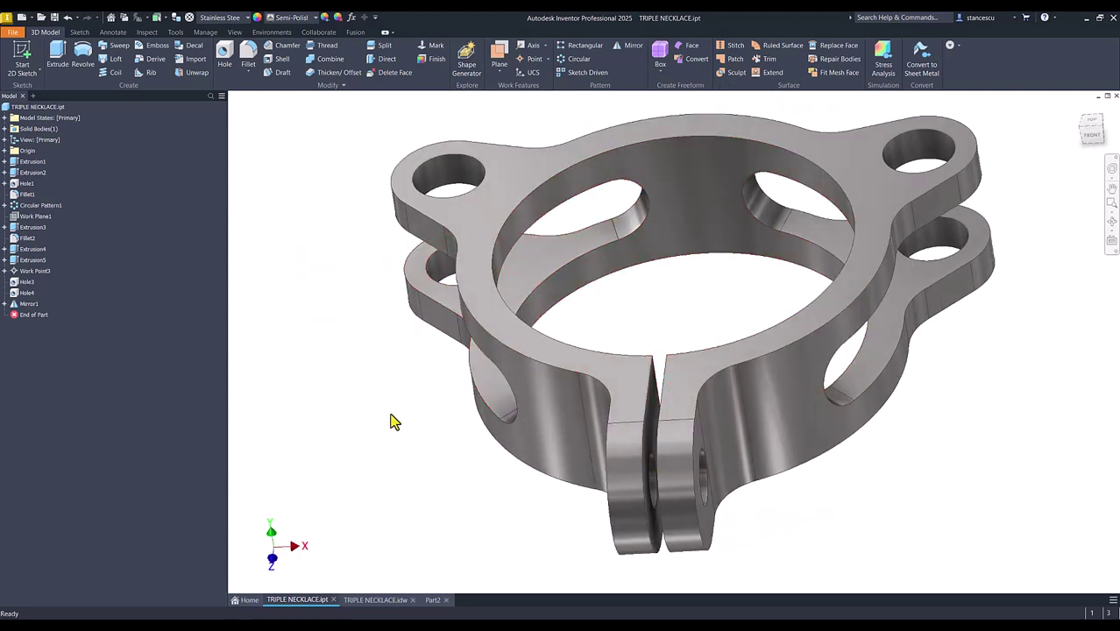
pyautogui.press('F6')
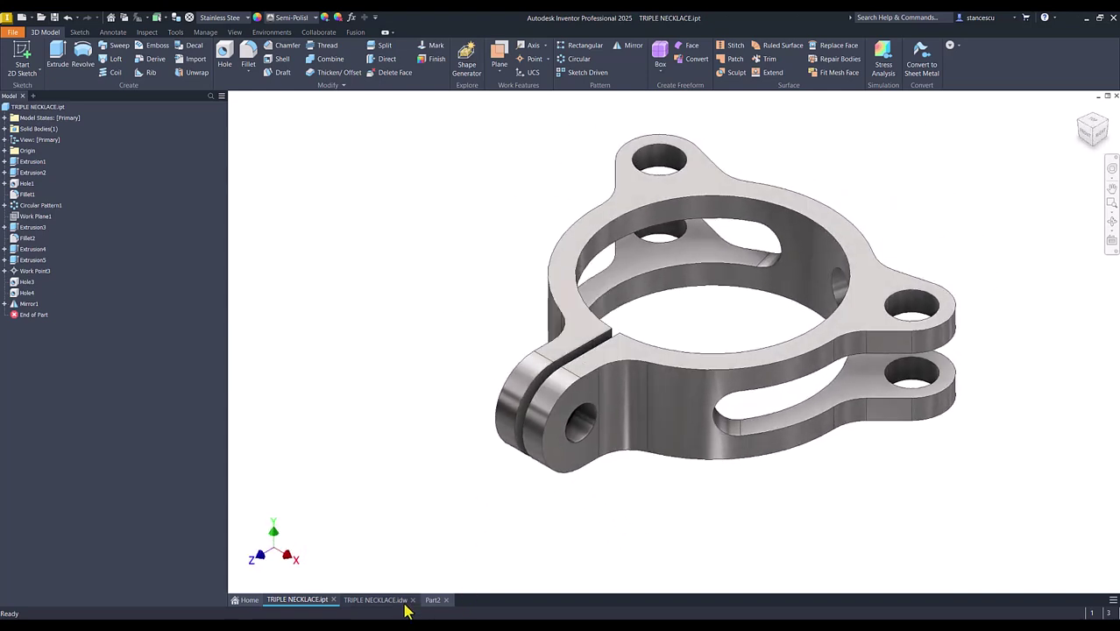
pyautogui.click(394, 600)
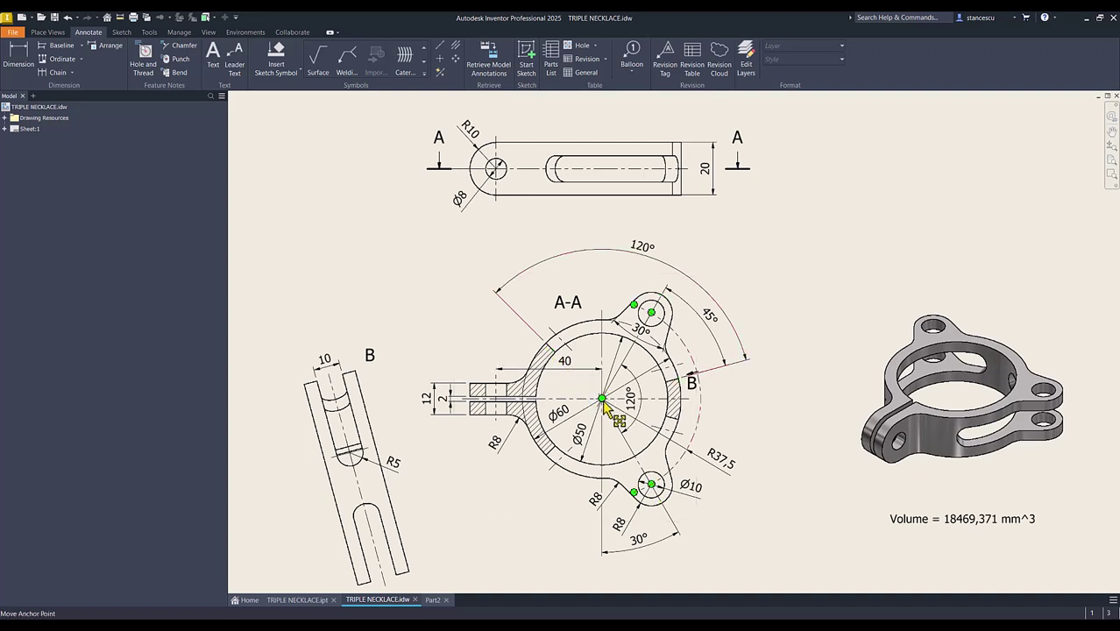
# In Part2, start a sketch on the XZ Plane, project the part outline, and slice the view
pyautogui.click(433, 601)
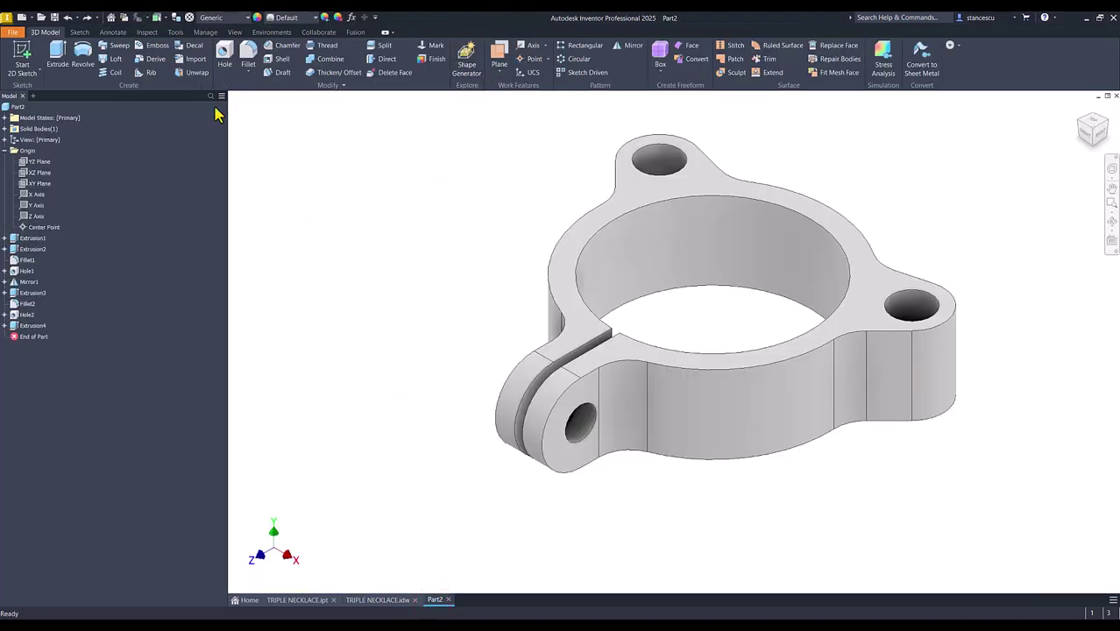
pyautogui.click(33, 174)
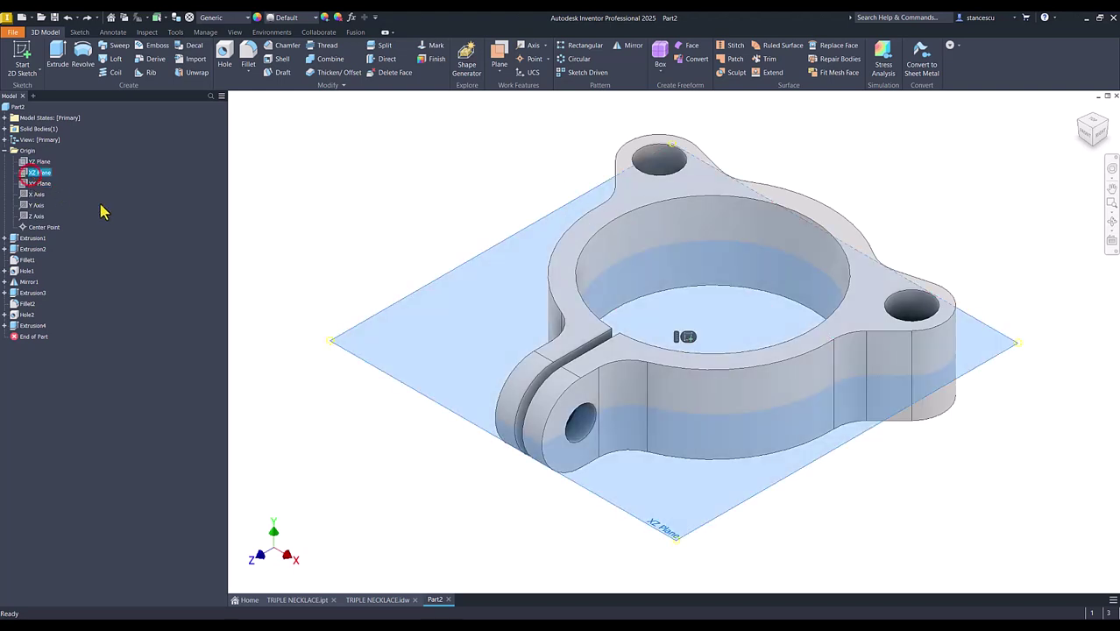
pyautogui.click(686, 337)
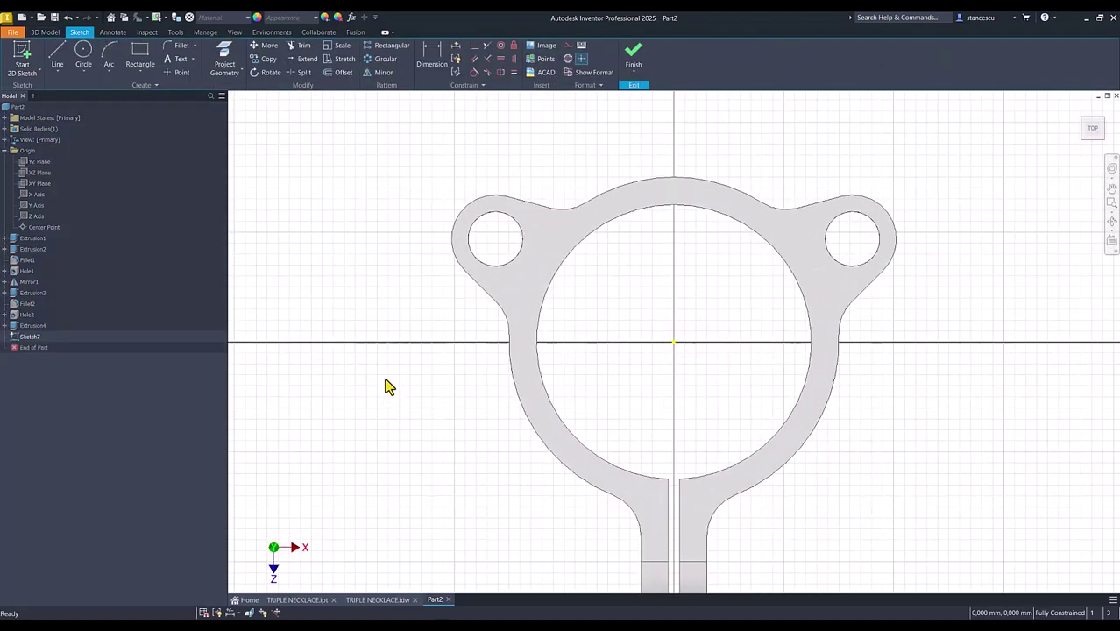
pyautogui.click(226, 54)
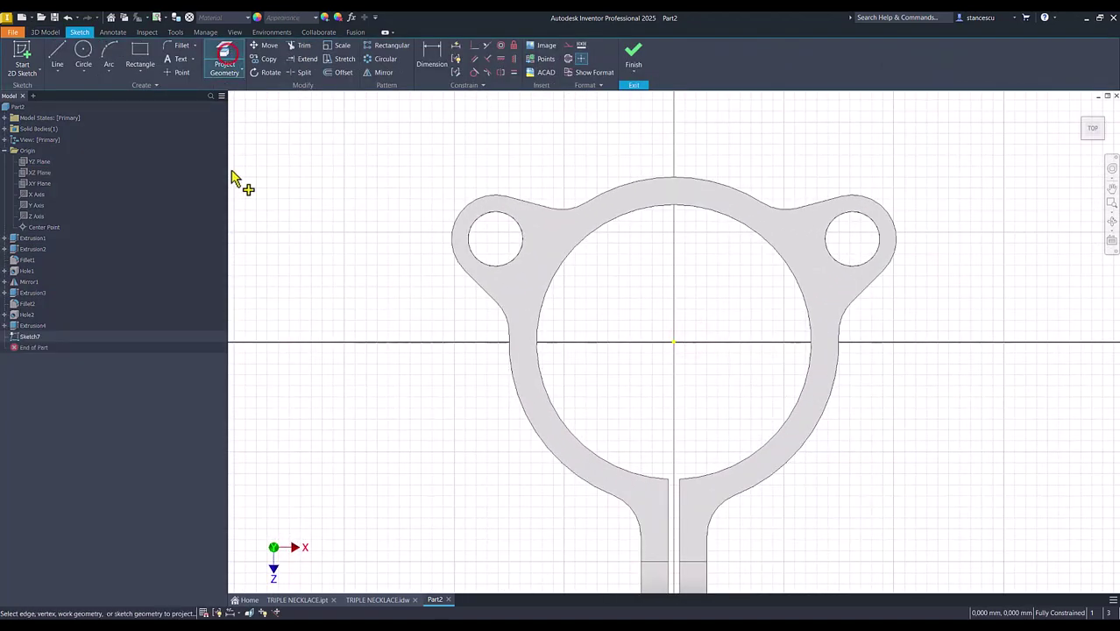
pyautogui.click(542, 418)
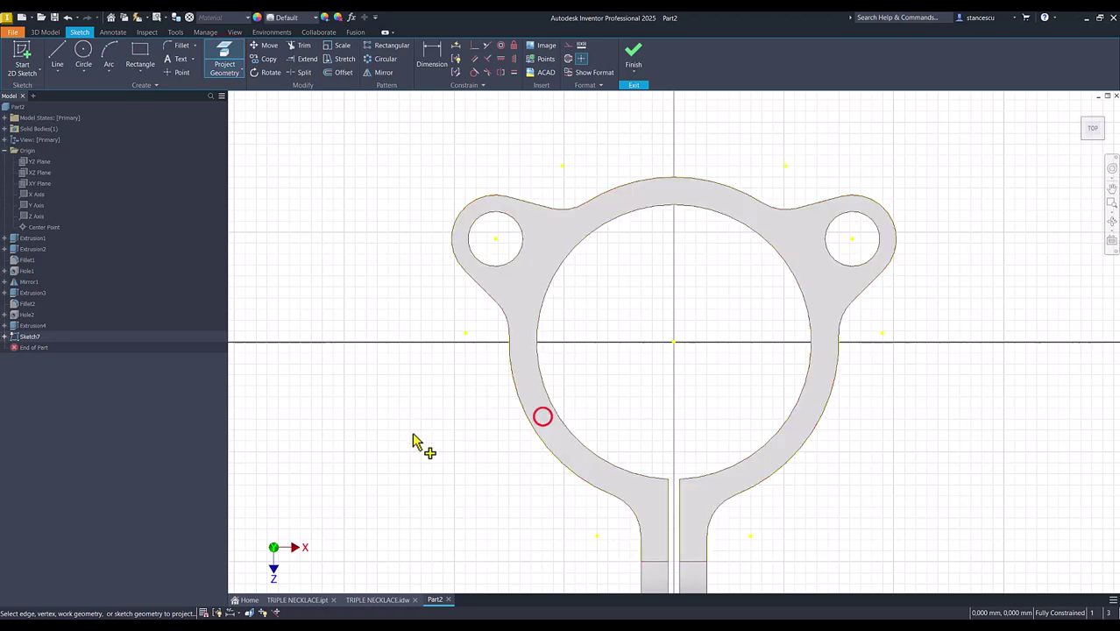
pyautogui.press('F7')
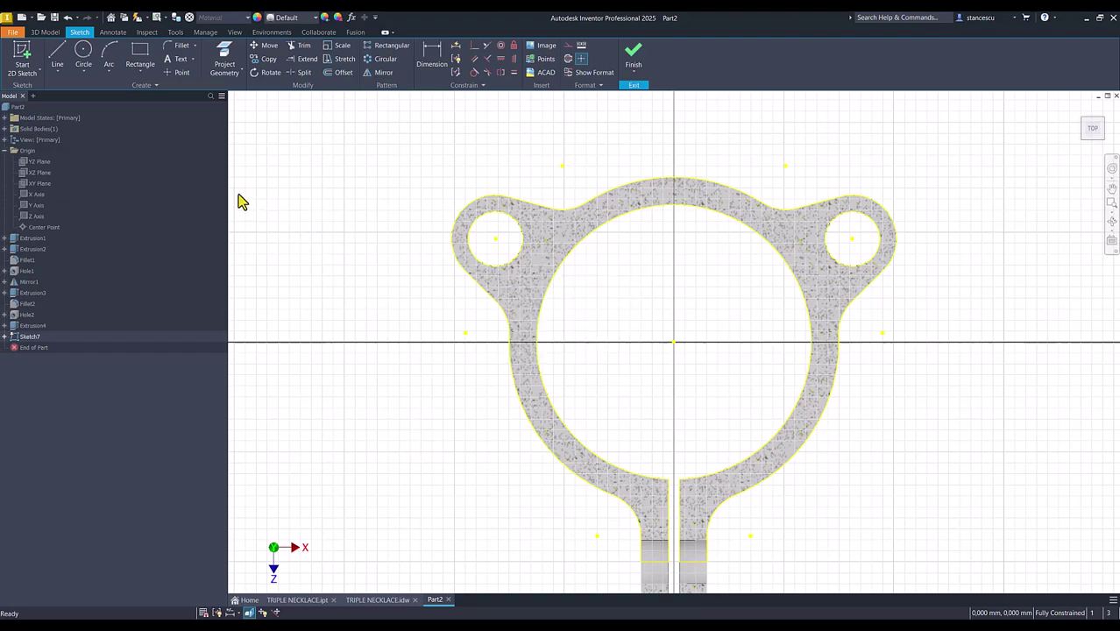
# Draw two radial lines through the ring's centre and dimension them 120° apart
pyautogui.click(57, 56)
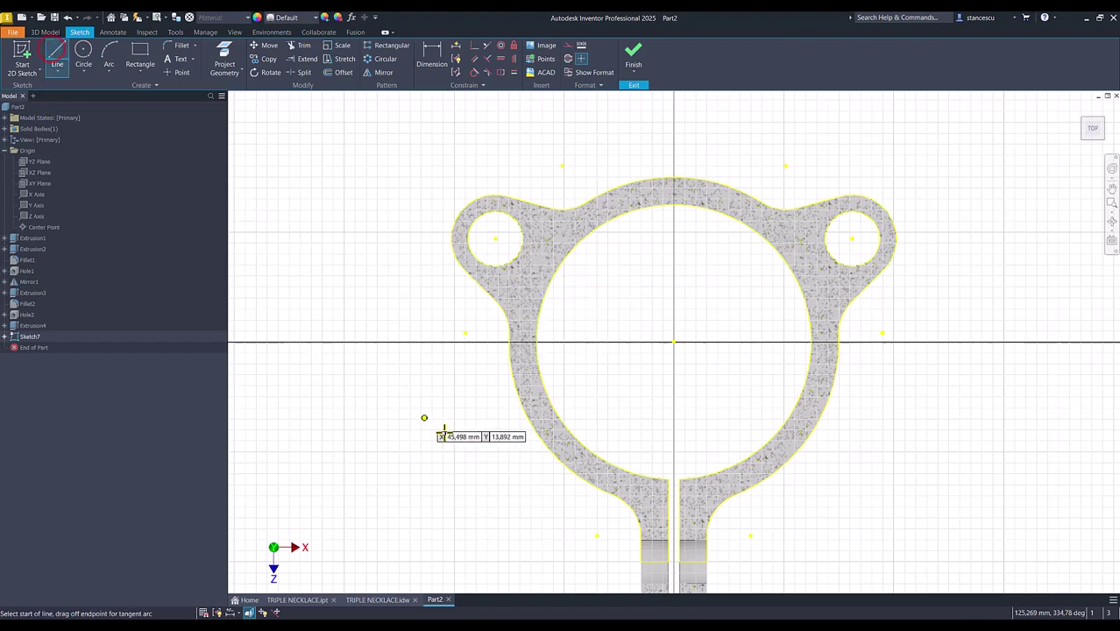
pyautogui.click(554, 454)
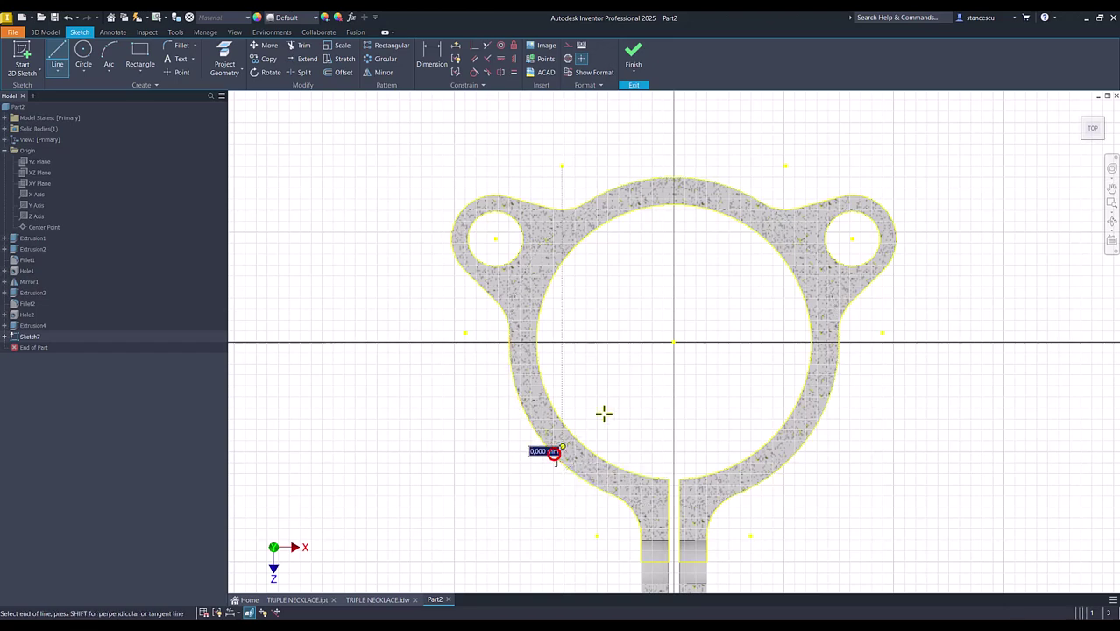
pyautogui.click(673, 342)
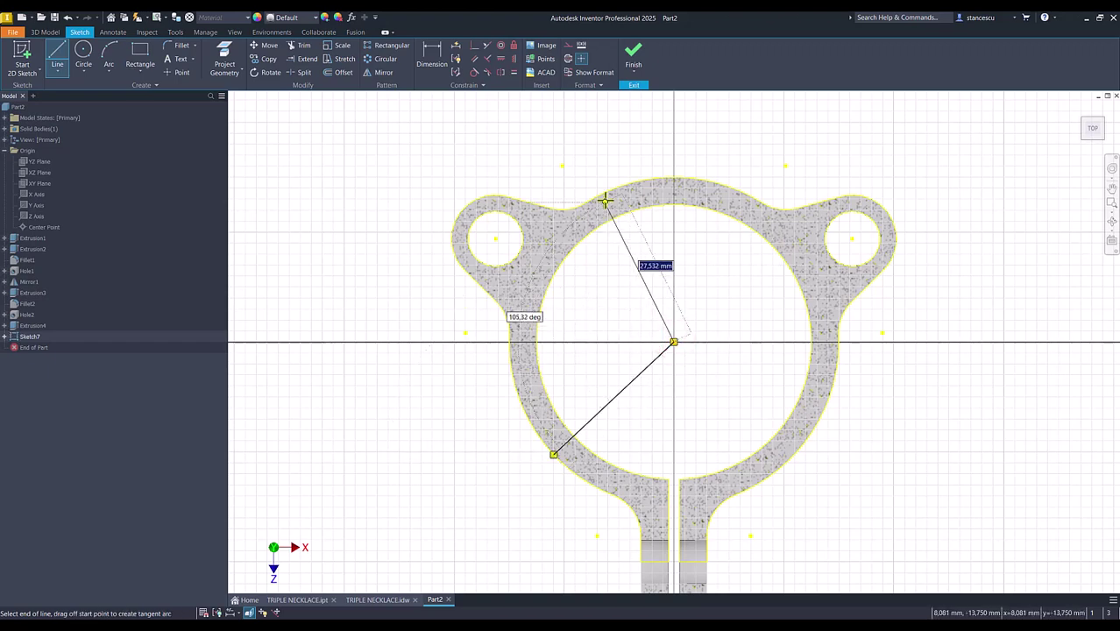
pyautogui.click(631, 182)
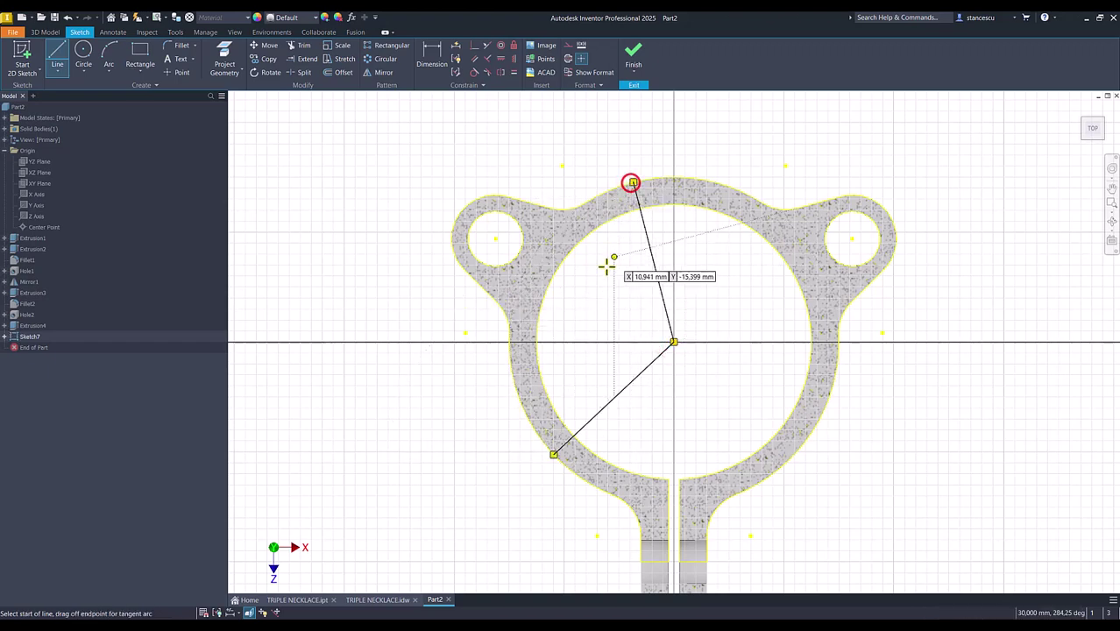
pyautogui.click(430, 53)
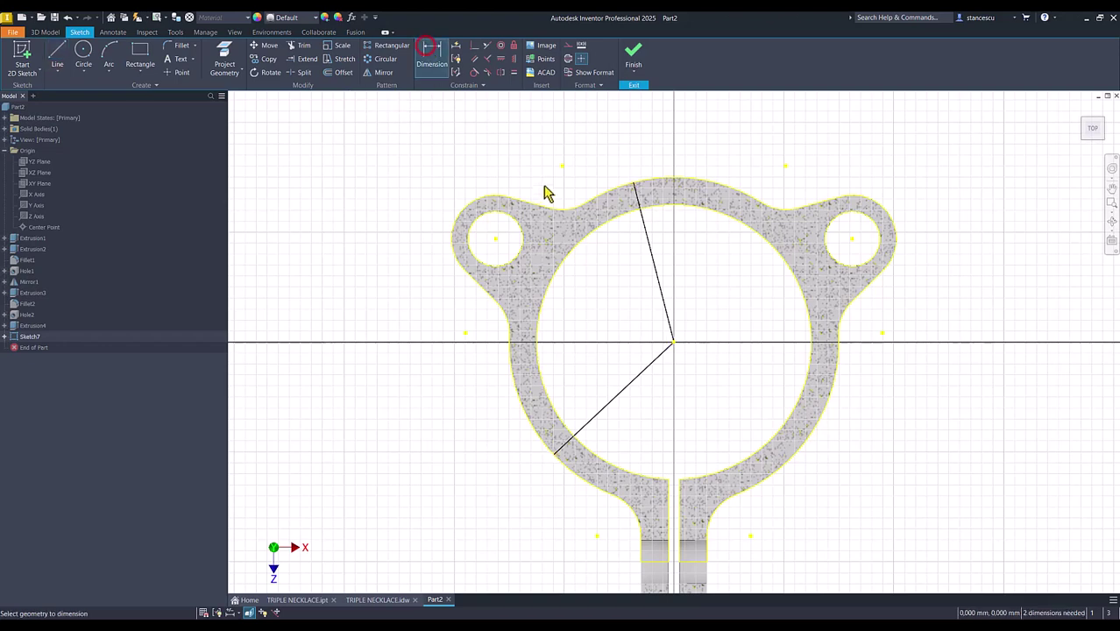
pyautogui.click(655, 270)
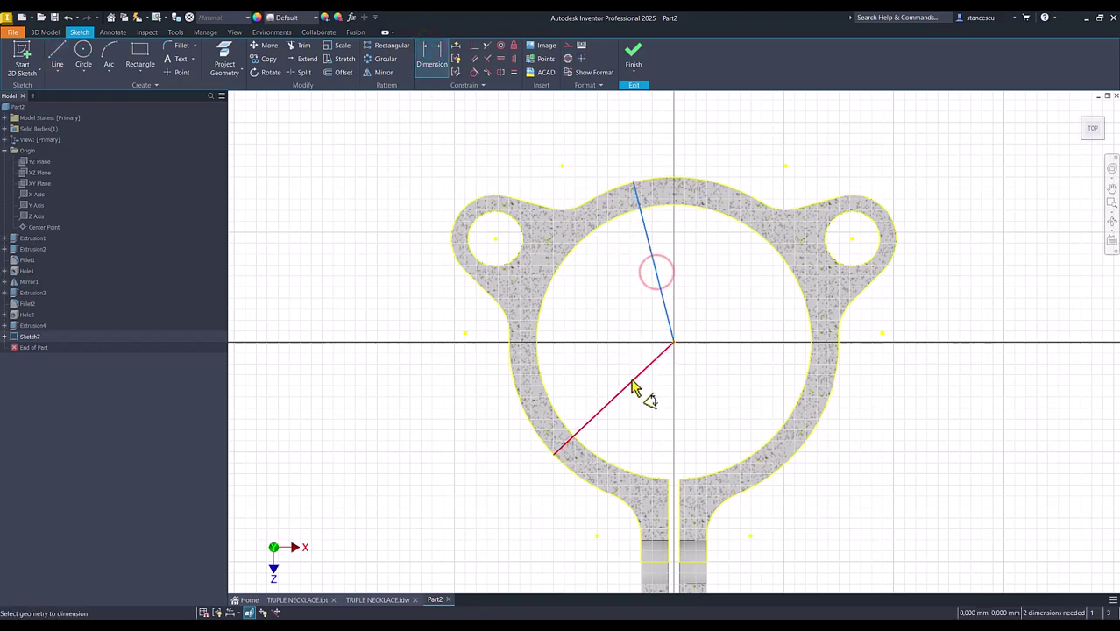
pyautogui.click(631, 379)
pyautogui.click(382, 248)
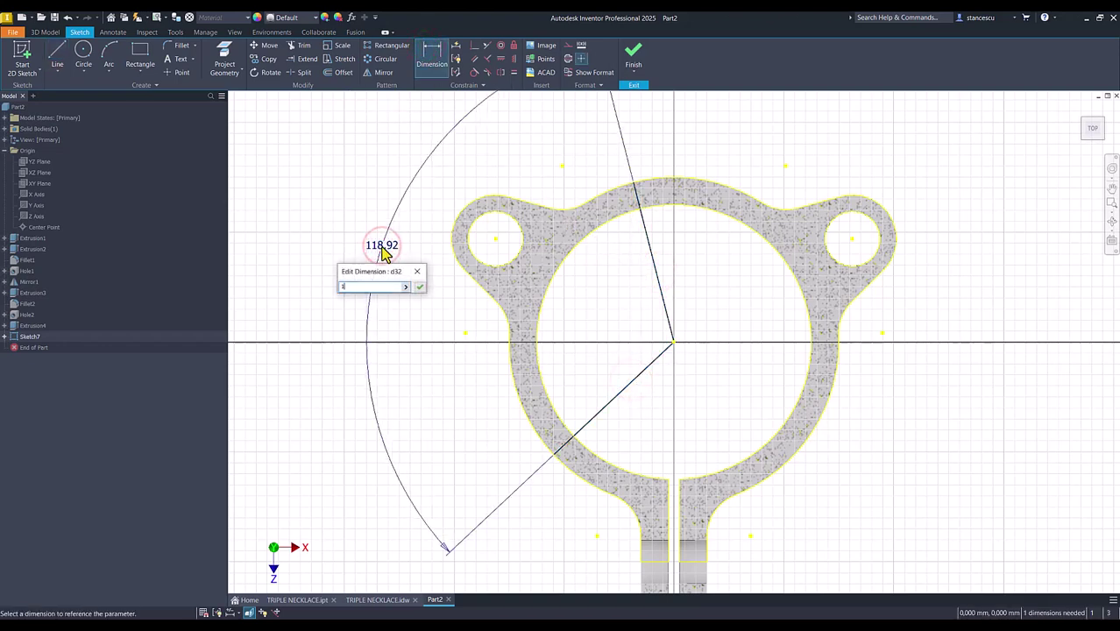
pyautogui.press('Return')
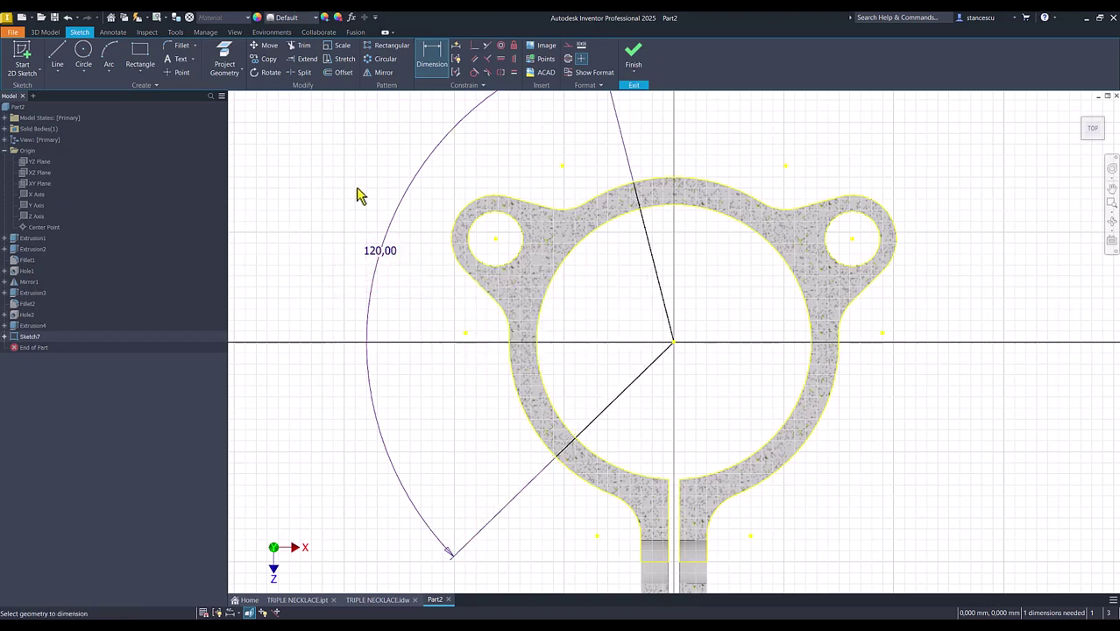
# Draw a line from the left hole centre to the ring's centre, checking the reference drawing
pyautogui.click(58, 58)
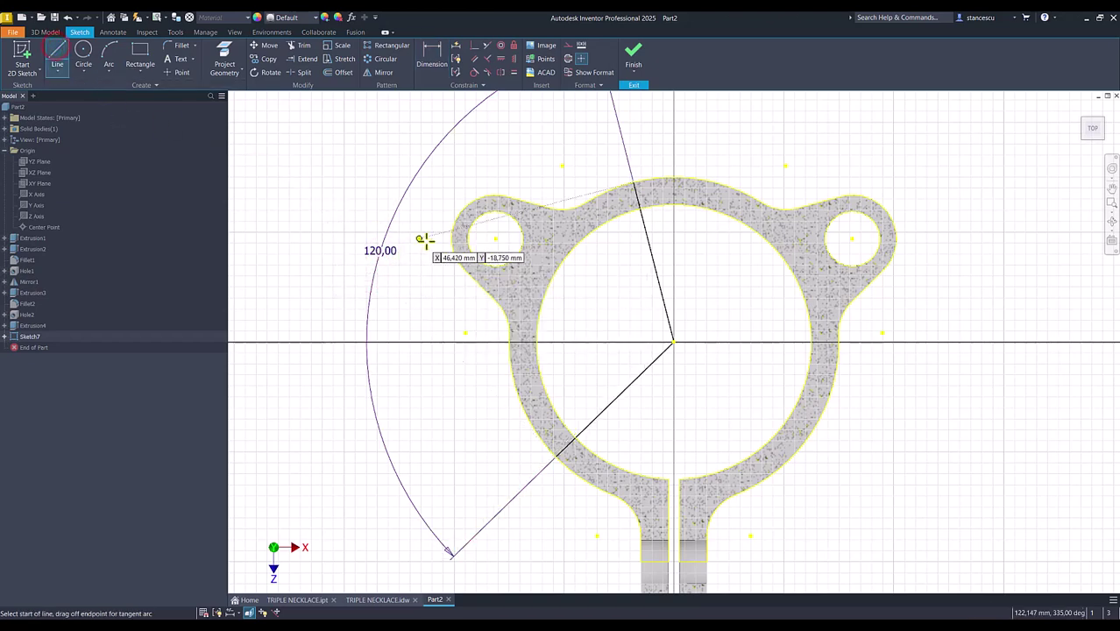
pyautogui.click(496, 238)
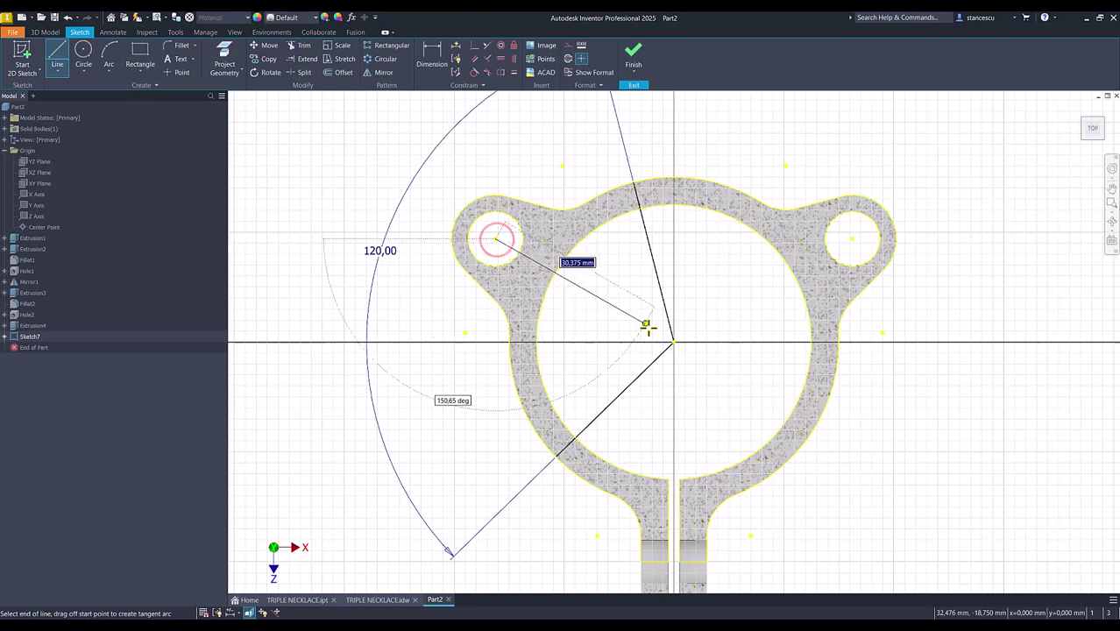
pyautogui.doubleClick(671, 342)
pyautogui.press('Escape')
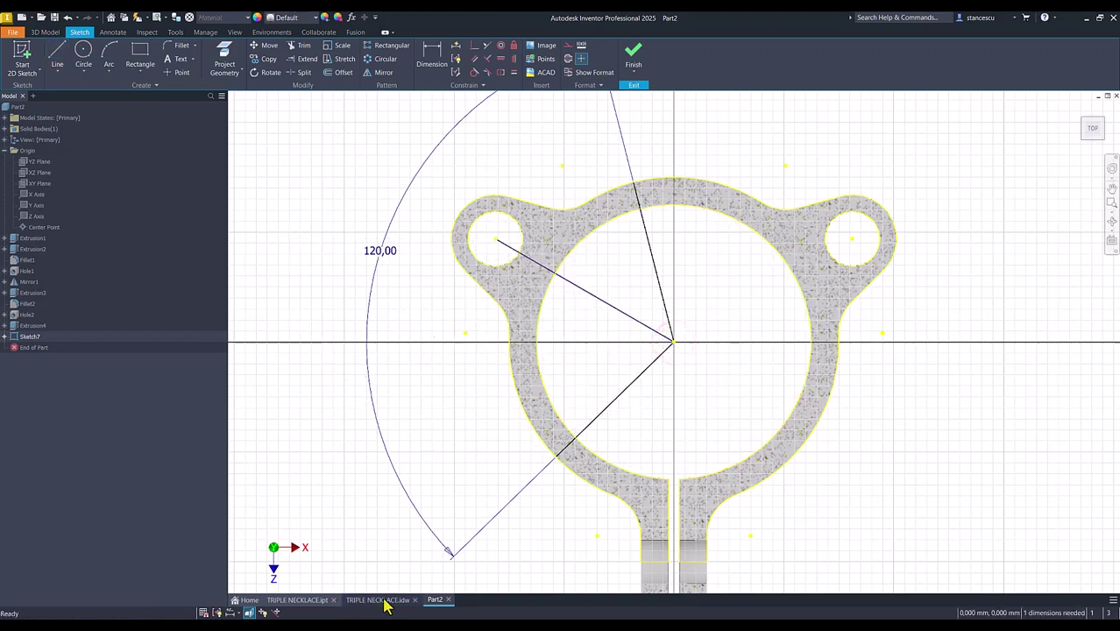
pyautogui.click(377, 599)
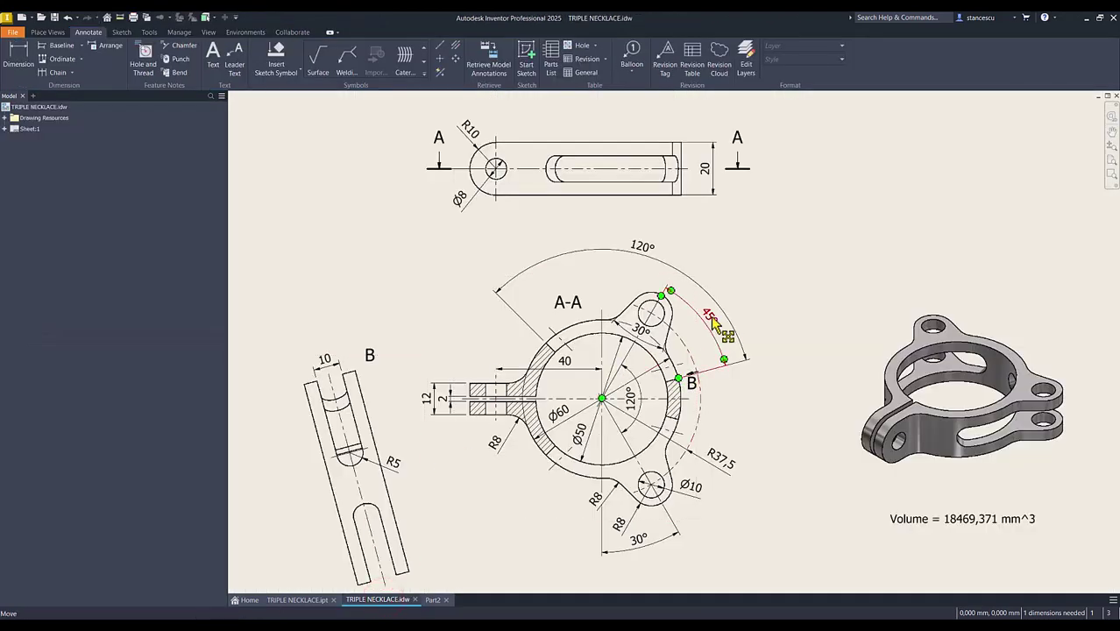
pyautogui.click(432, 600)
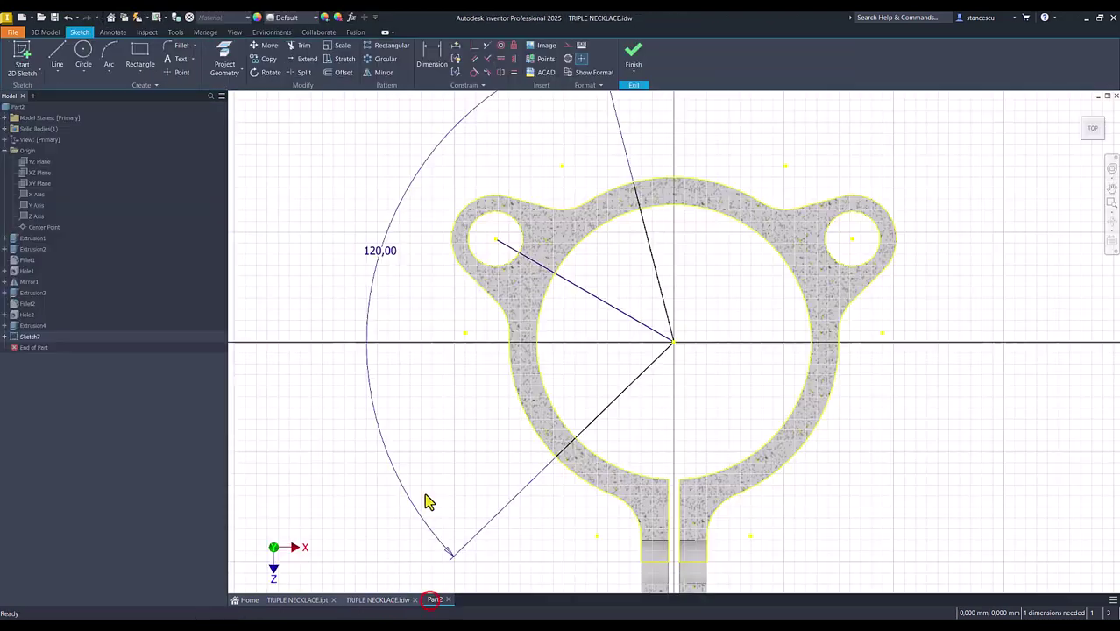
# Dimension the angle between that line and the upper radial line as 45°
pyautogui.click(435, 56)
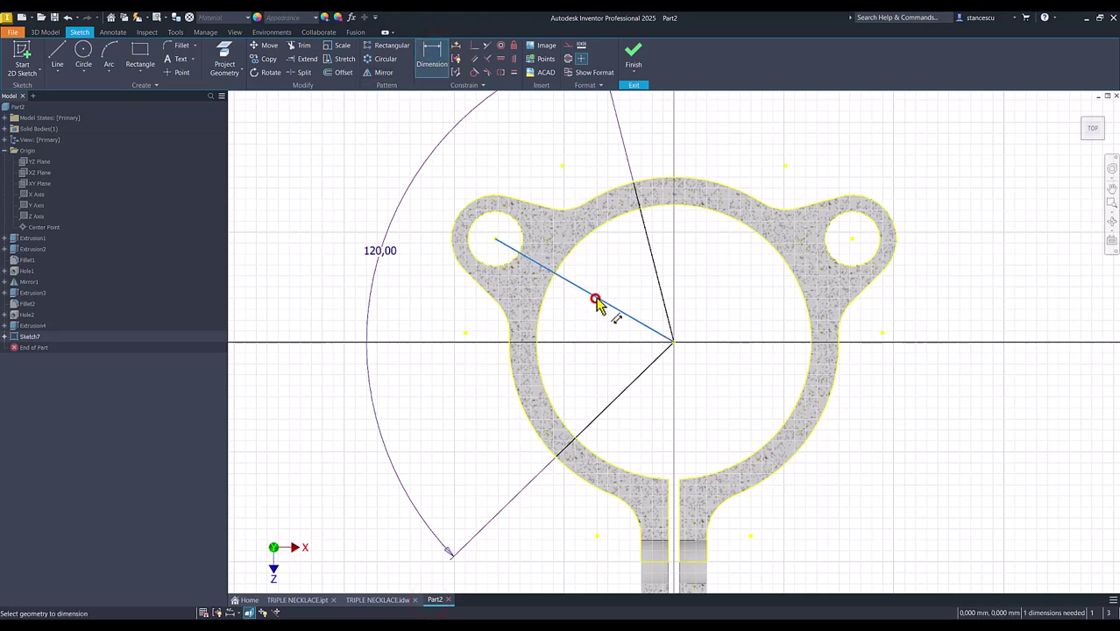
pyautogui.click(595, 301)
pyautogui.click(653, 258)
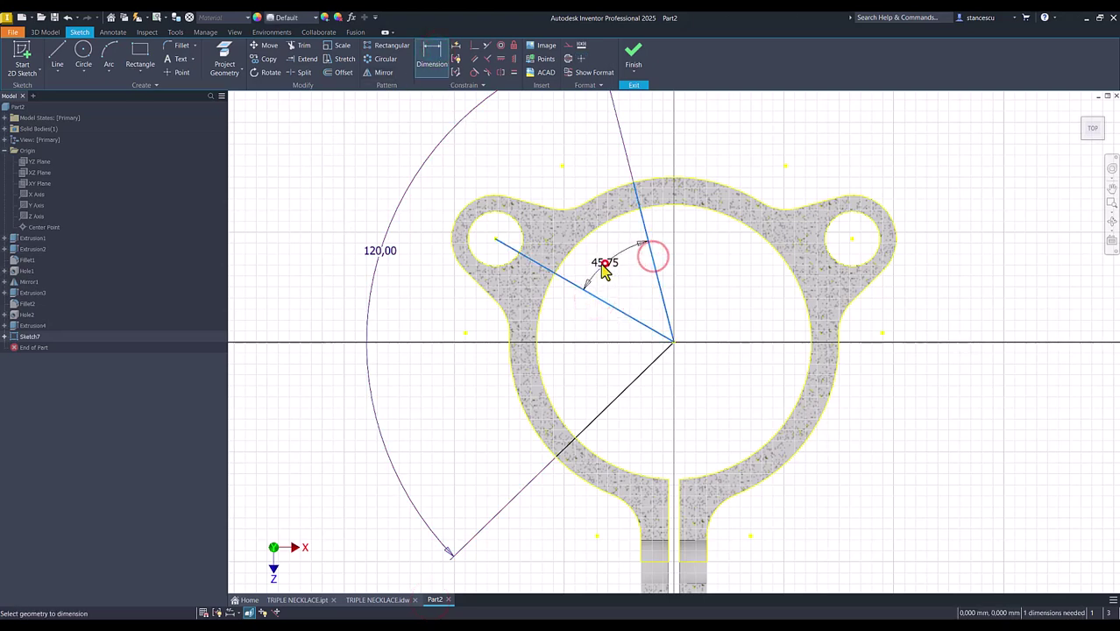
pyautogui.click(604, 271)
pyautogui.write('45')
pyautogui.press('Return')
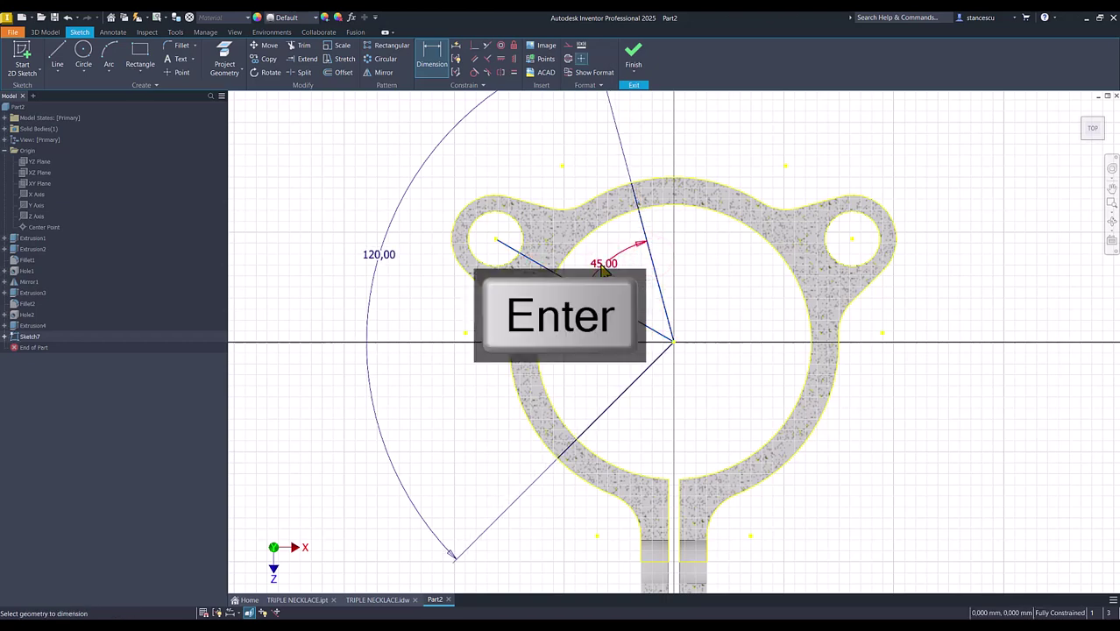
pyautogui.press('Escape')
# Convert the three radial lines to construction geometry
pyautogui.click(745, 291)
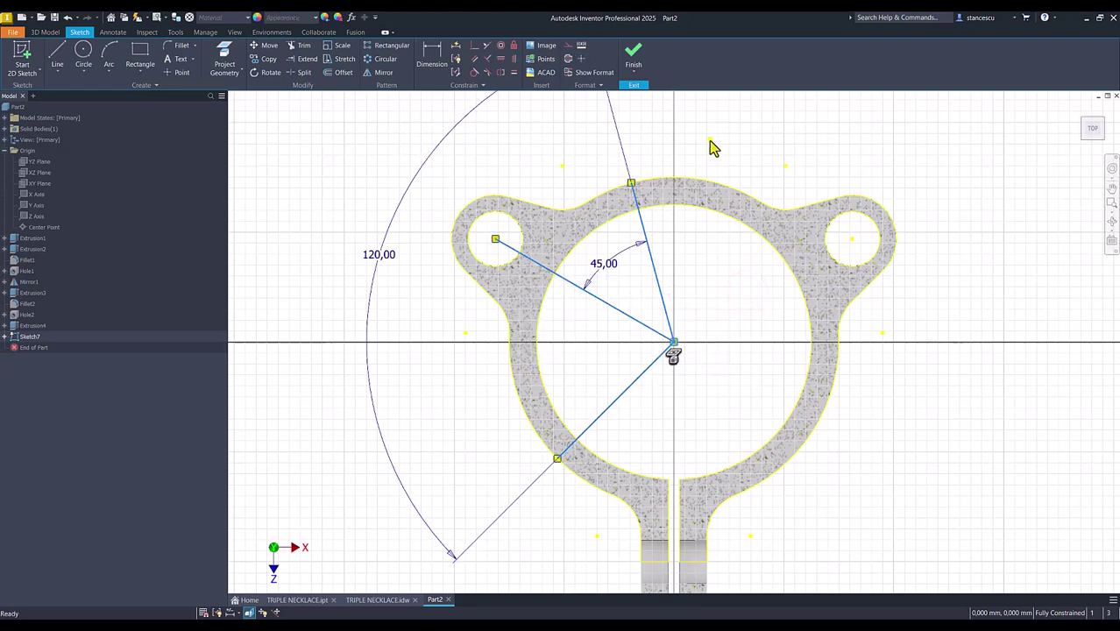
pyautogui.rightClick(738, 149)
pyautogui.click(761, 137)
pyautogui.click(776, 147)
# Draw two short lines across the ring, one at the top and one at the lower left
pyautogui.scroll(2, 579, 163)
pyautogui.click(57, 55)
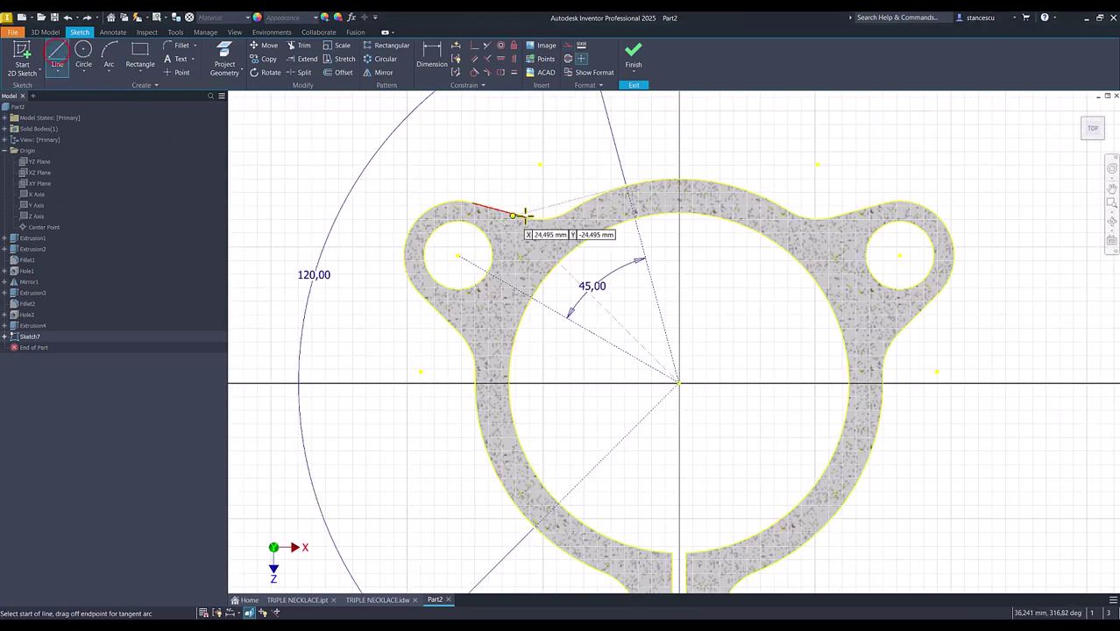
pyautogui.click(587, 199)
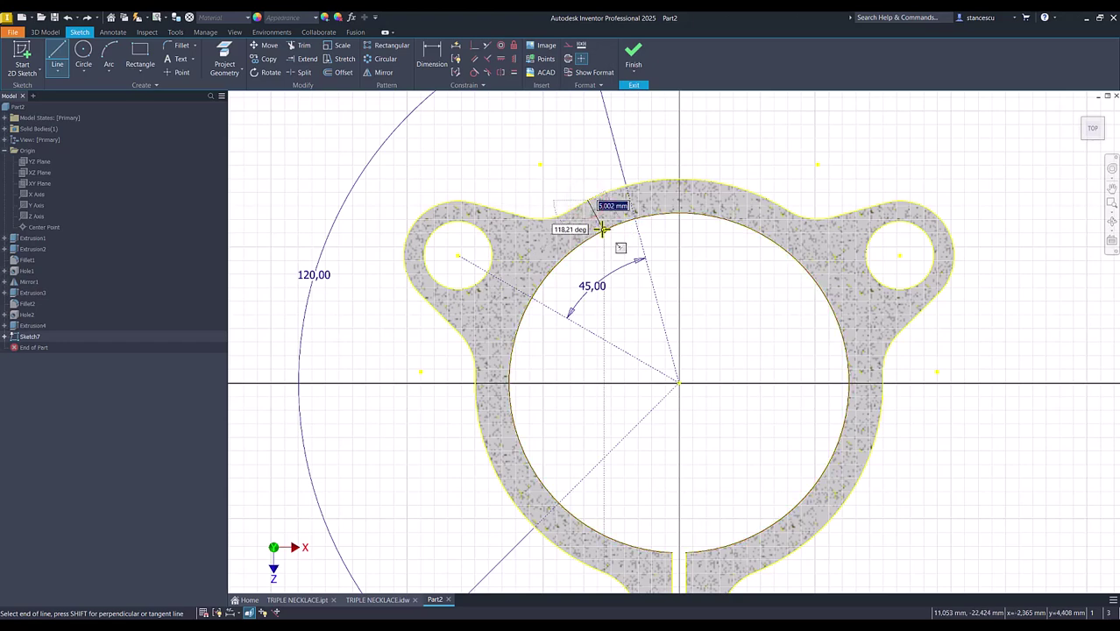
pyautogui.doubleClick(602, 230)
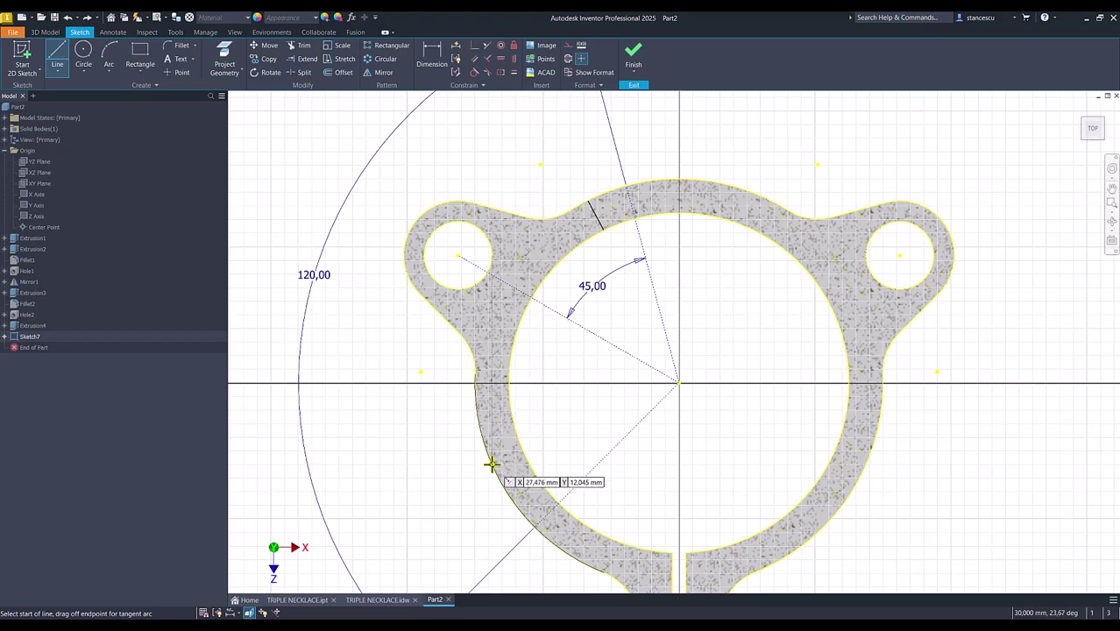
pyautogui.click(492, 464)
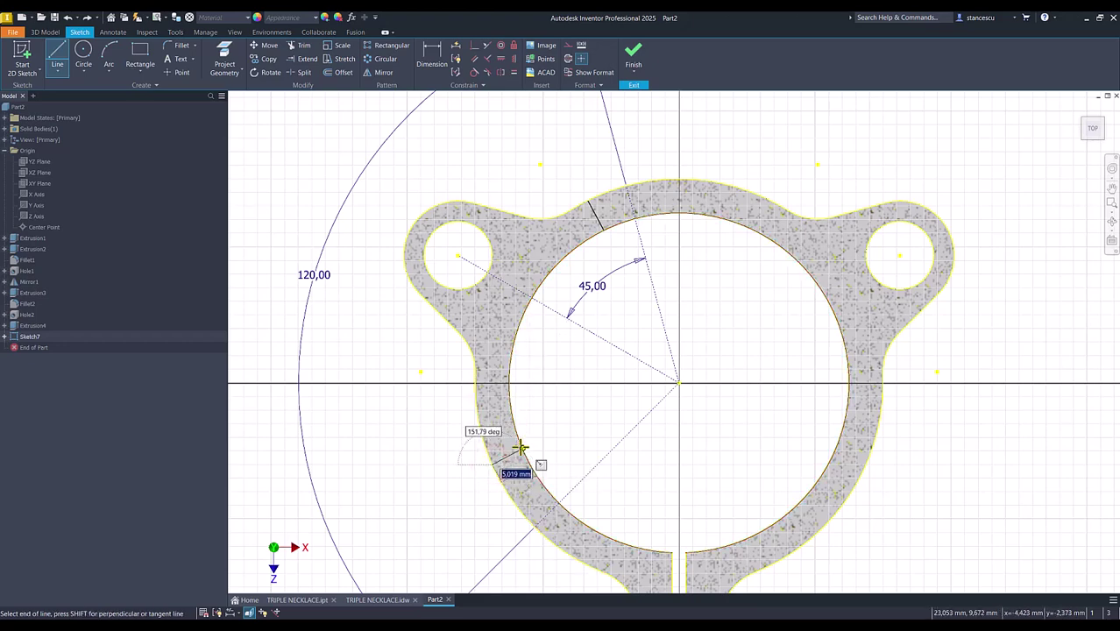
pyautogui.doubleClick(520, 448)
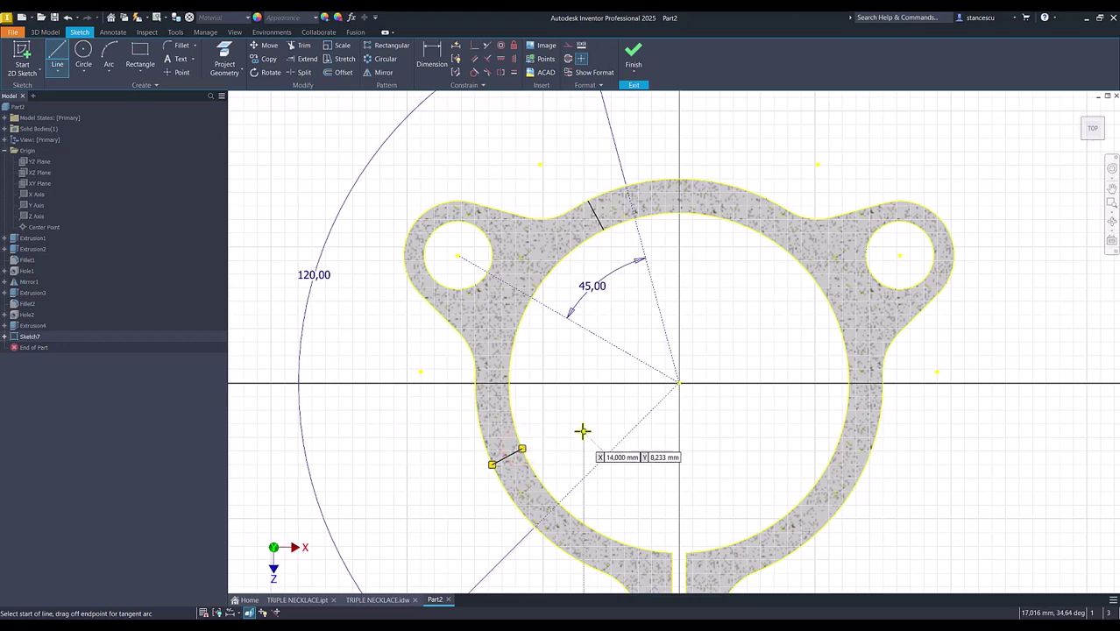
# Make each short line parallel to its neighbouring radial line
pyautogui.click(474, 58)
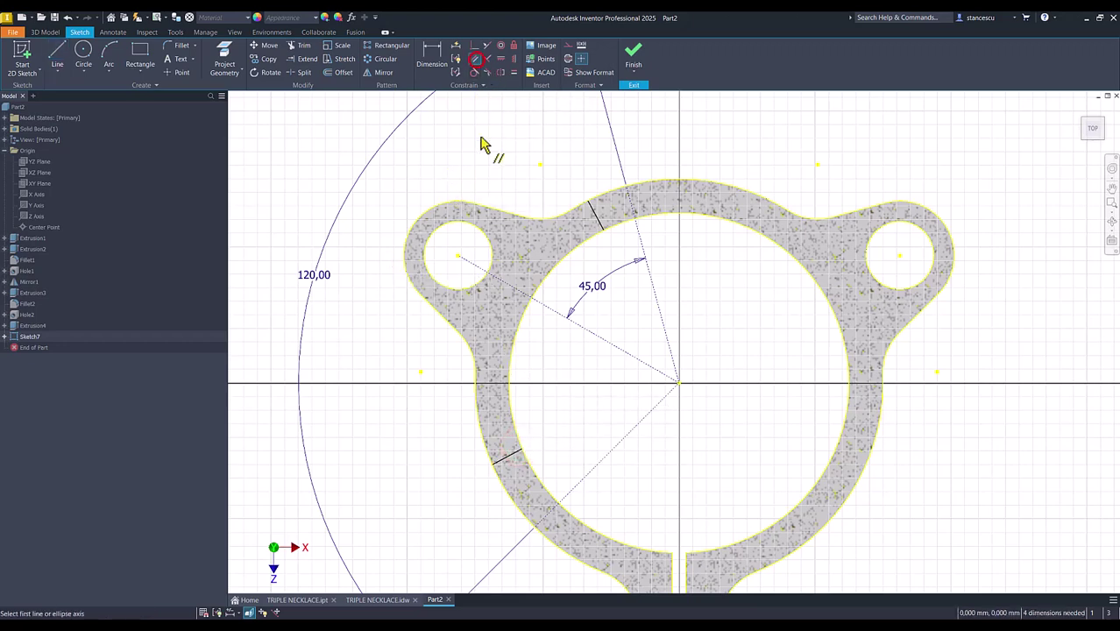
pyautogui.click(512, 460)
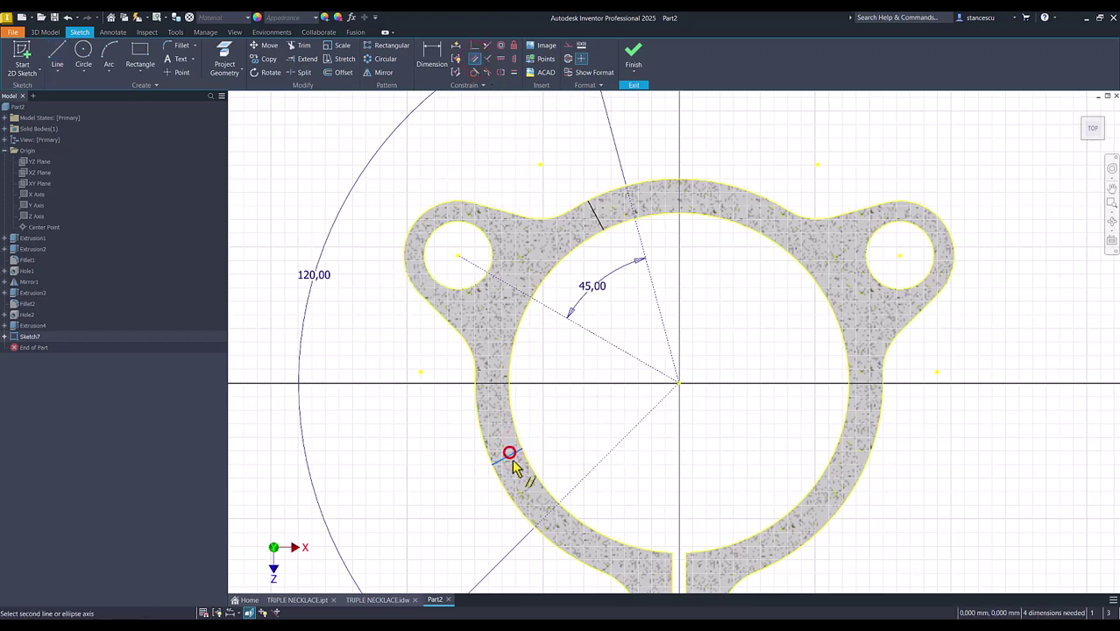
pyautogui.click(571, 493)
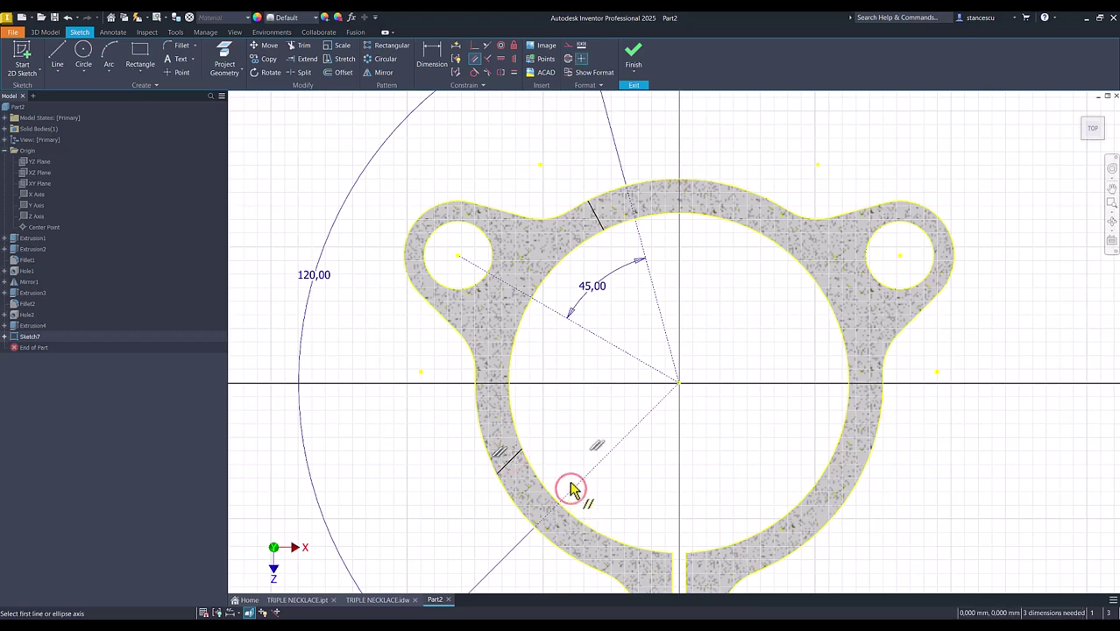
pyautogui.click(596, 222)
pyautogui.click(642, 229)
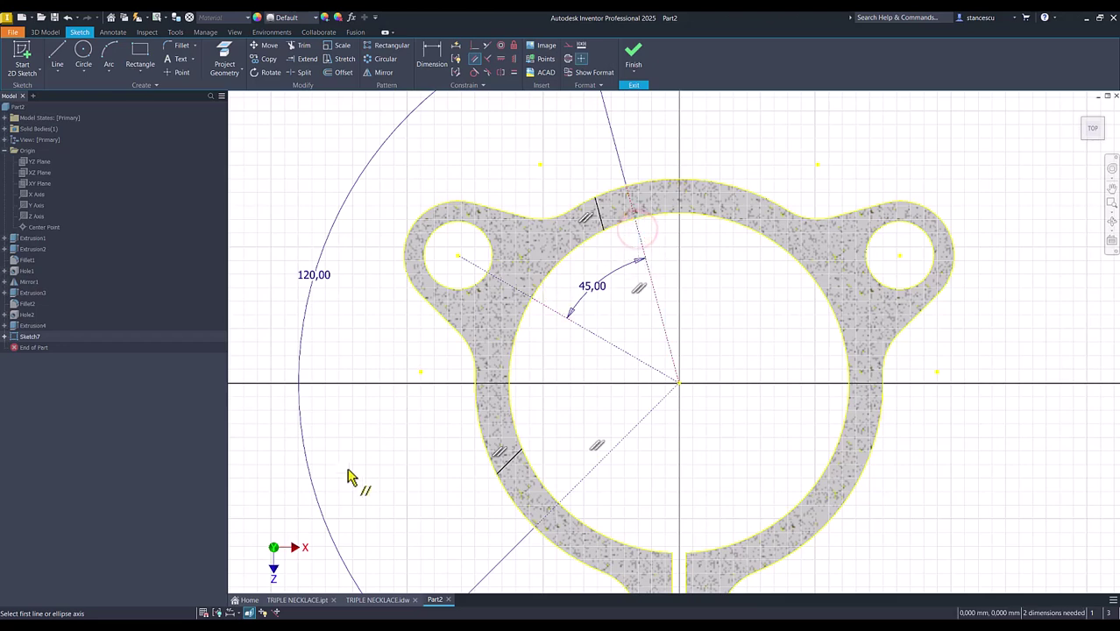
# Offset the top line 5 from its radial line and link the lower line's offset to it
pyautogui.click(431, 53)
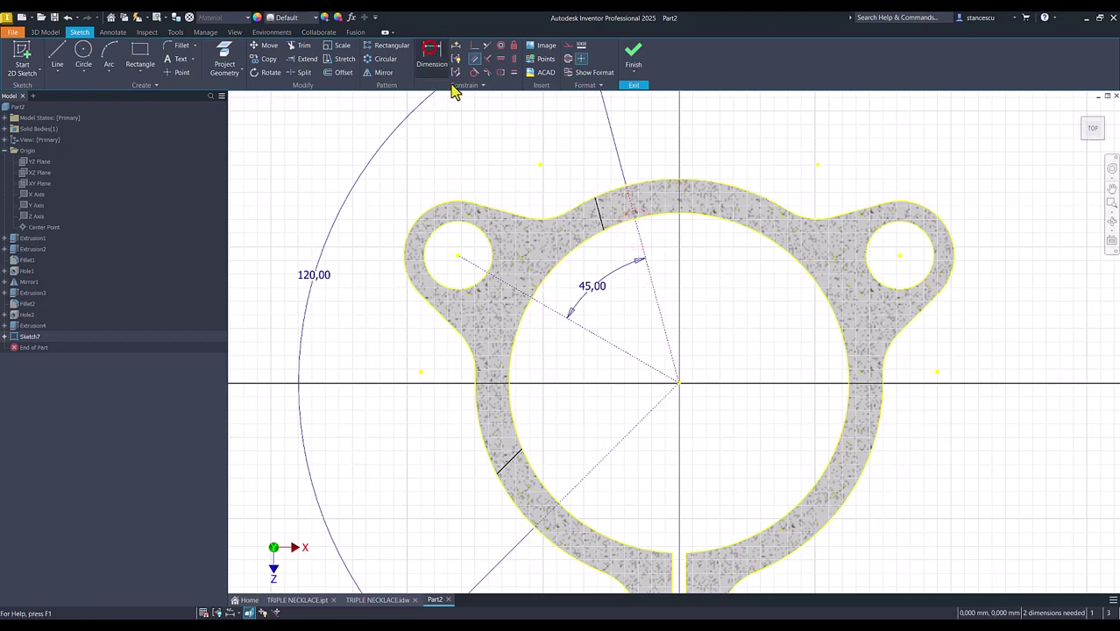
pyautogui.click(595, 210)
pyautogui.click(633, 202)
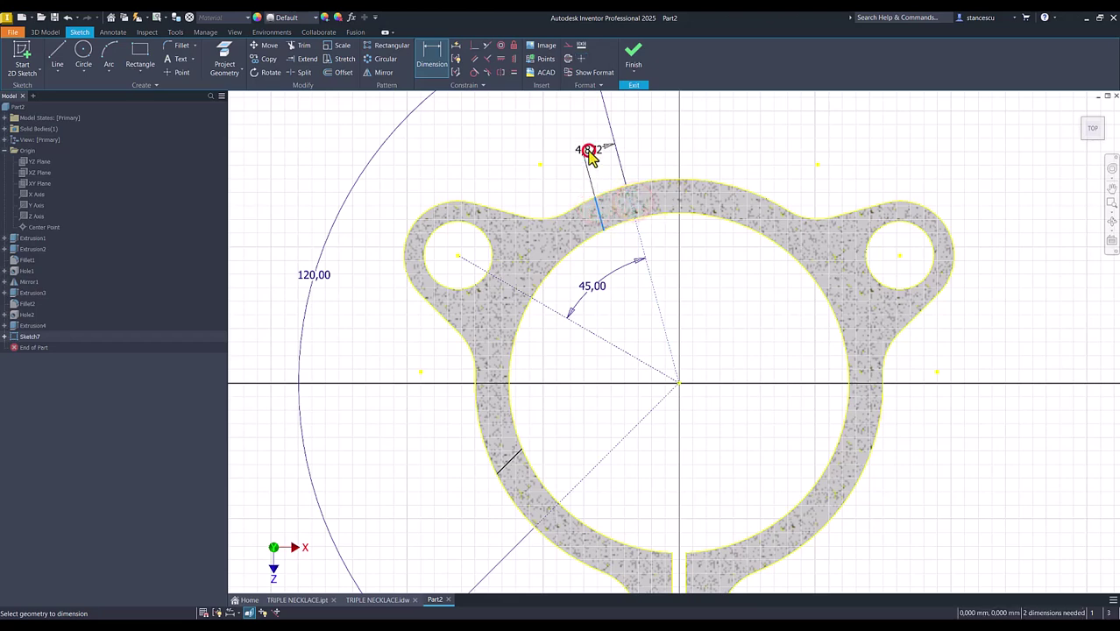
pyautogui.click(589, 151)
pyautogui.press('Return')
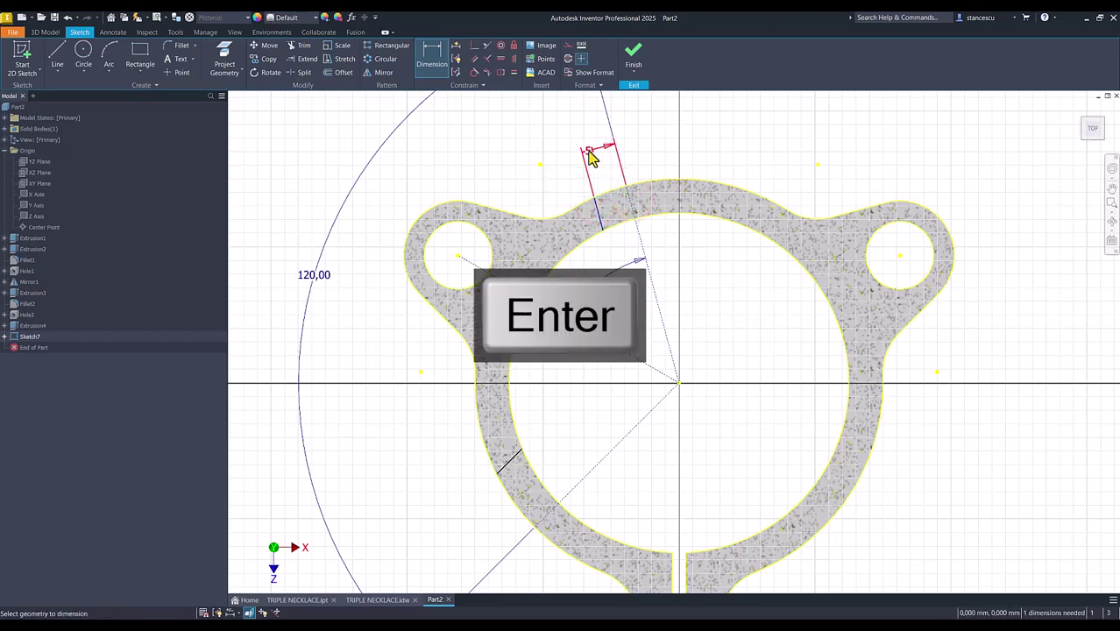
pyautogui.click(513, 462)
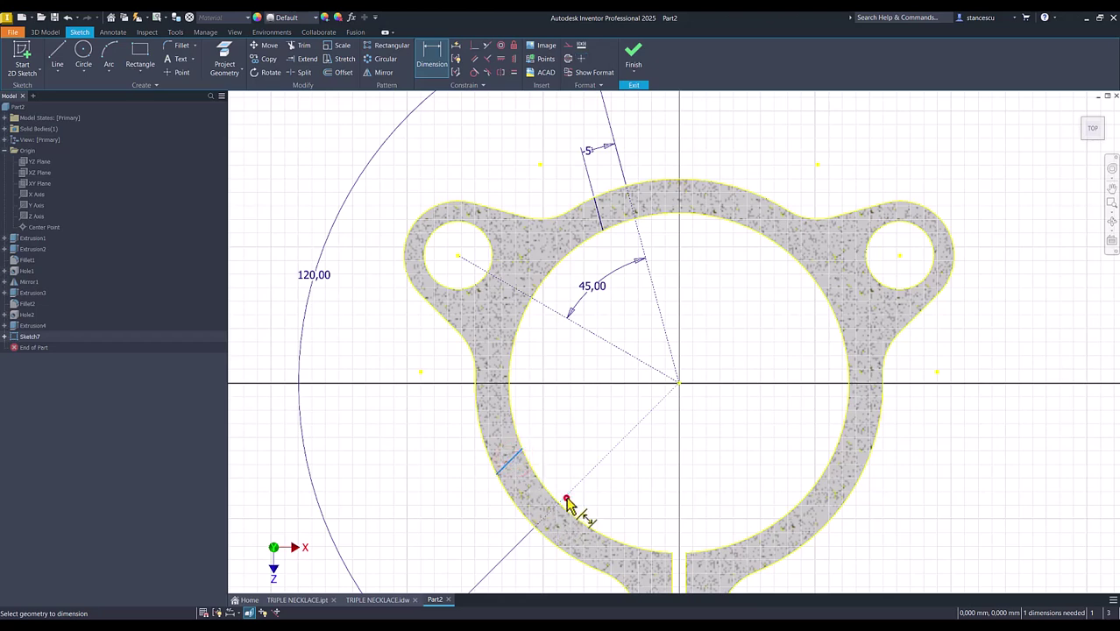
pyautogui.click(567, 500)
pyautogui.click(476, 529)
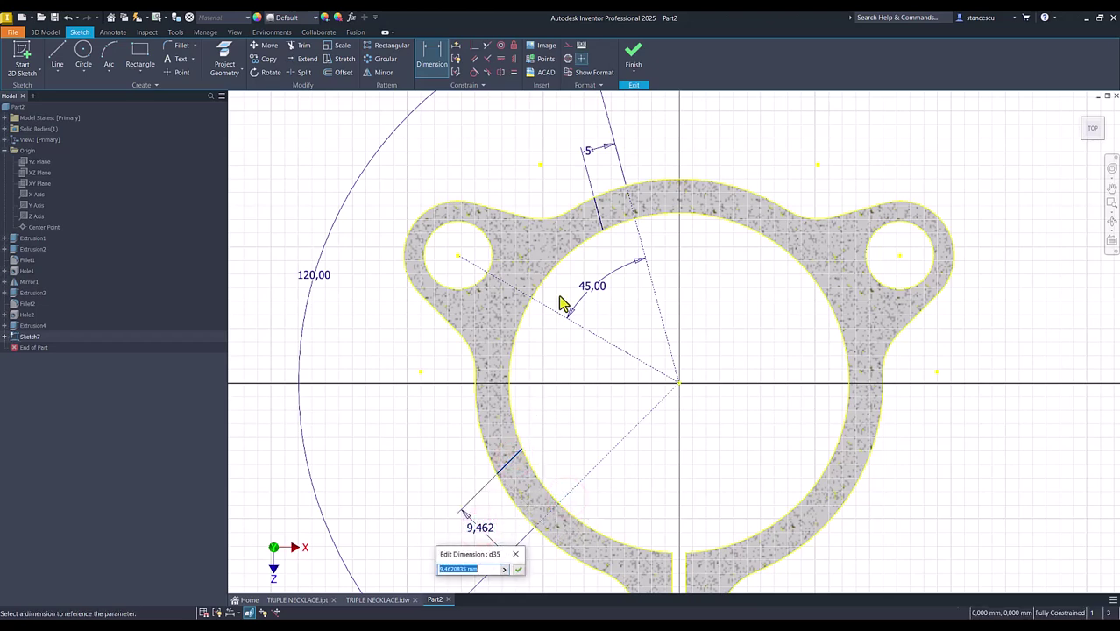
pyautogui.click(587, 151)
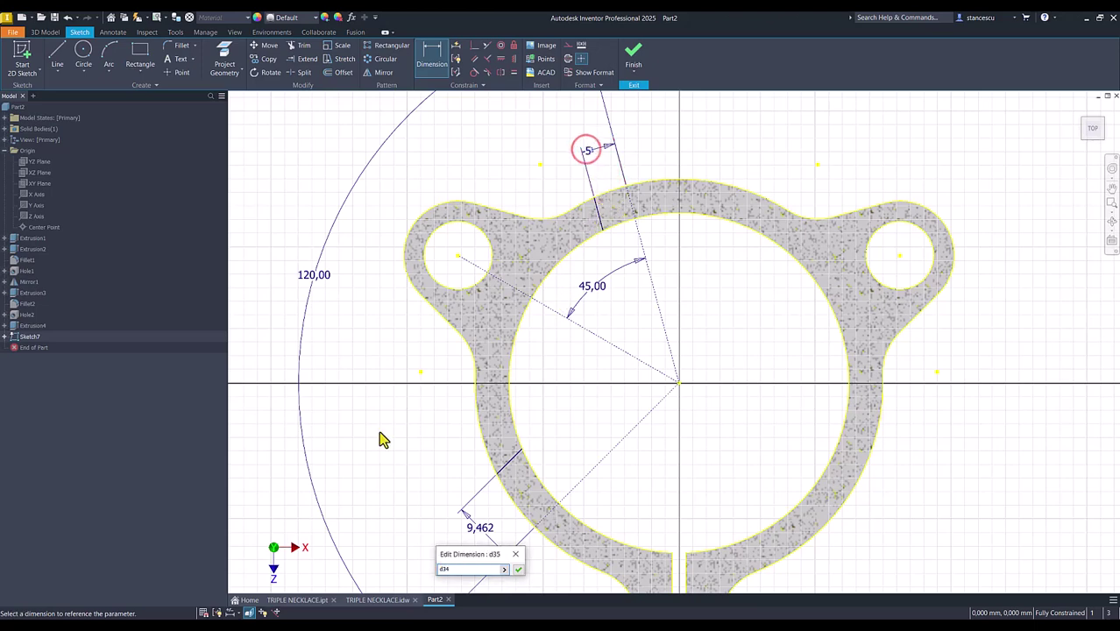
pyautogui.click(519, 571)
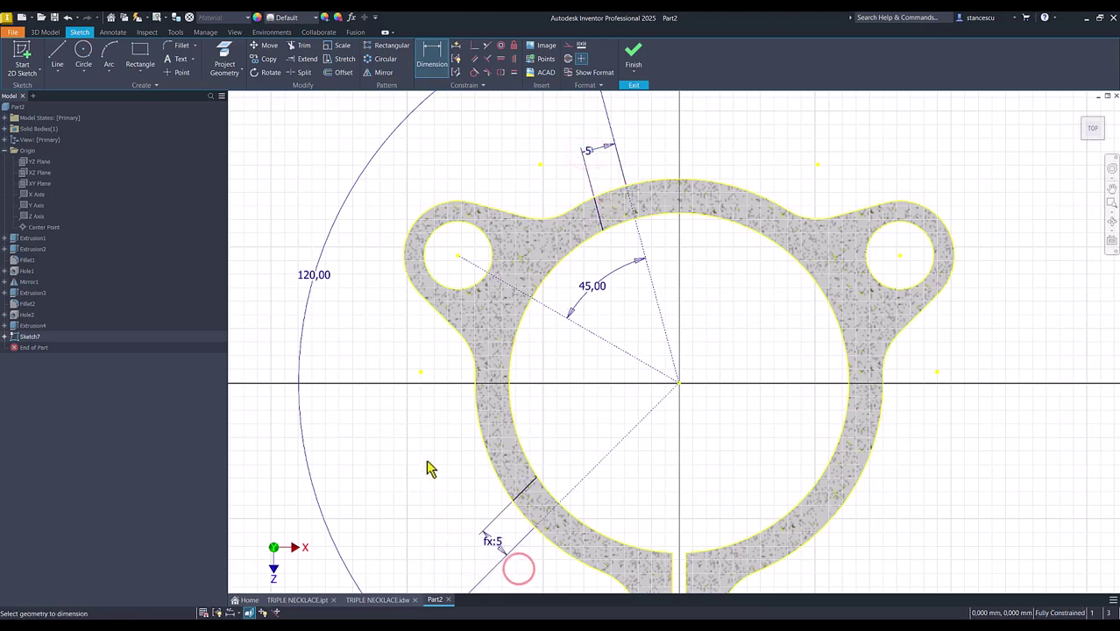
pyautogui.press('Num_Lock')
pyautogui.scroll(-2, 422, 462)
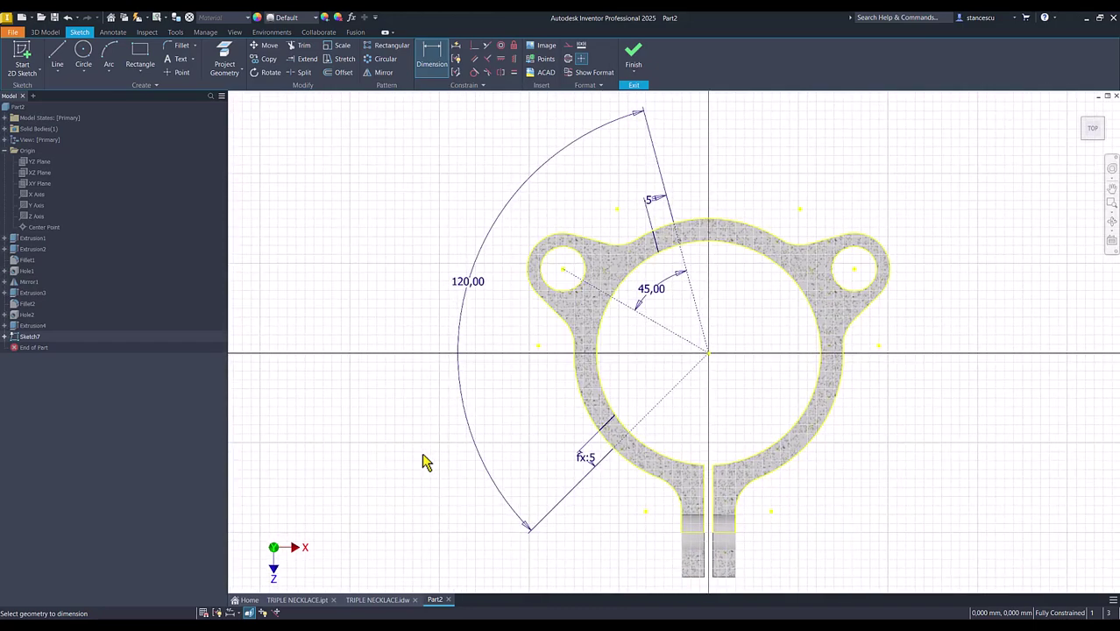
# Finish Sketch7 and extrude its window profile as a cut with distance 5*2 mm
pyautogui.click(632, 55)
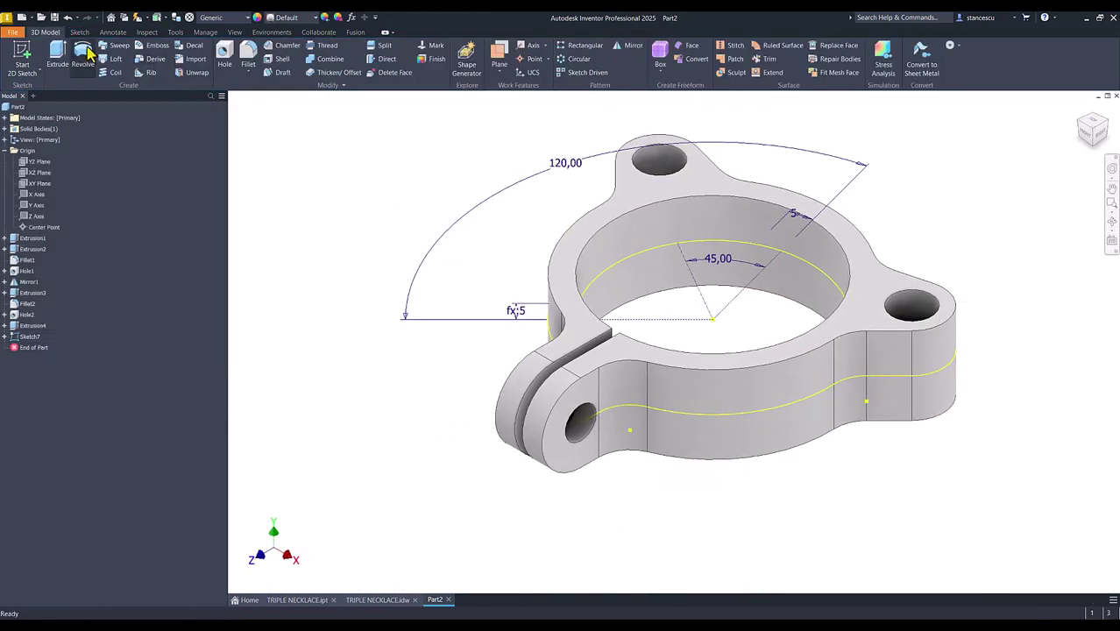
pyautogui.click(57, 57)
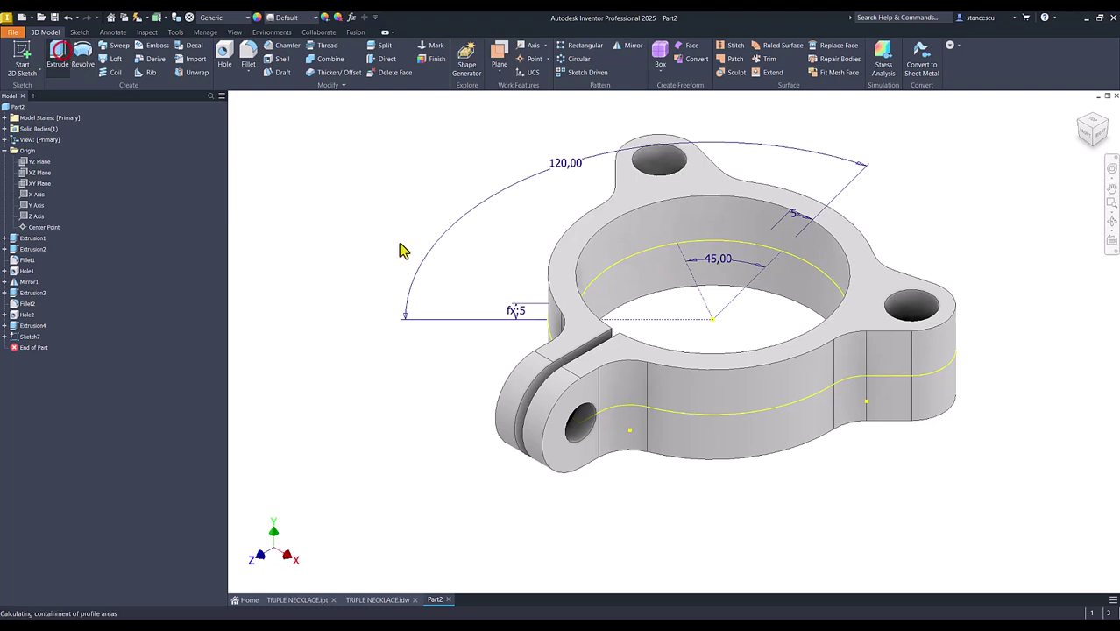
pyautogui.click(697, 248)
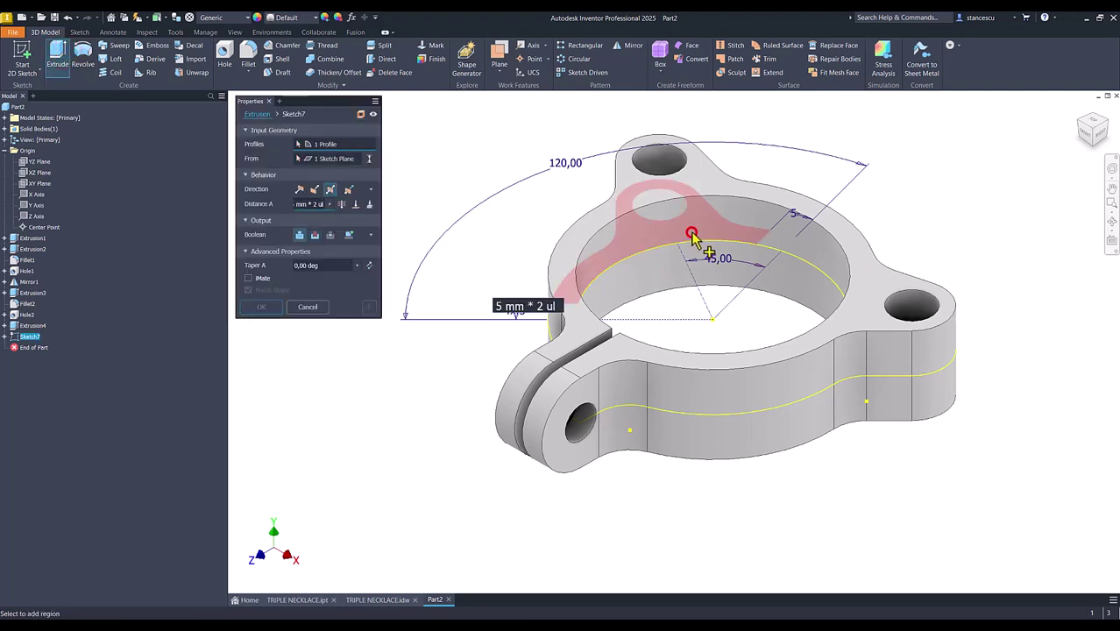
pyautogui.click(309, 205)
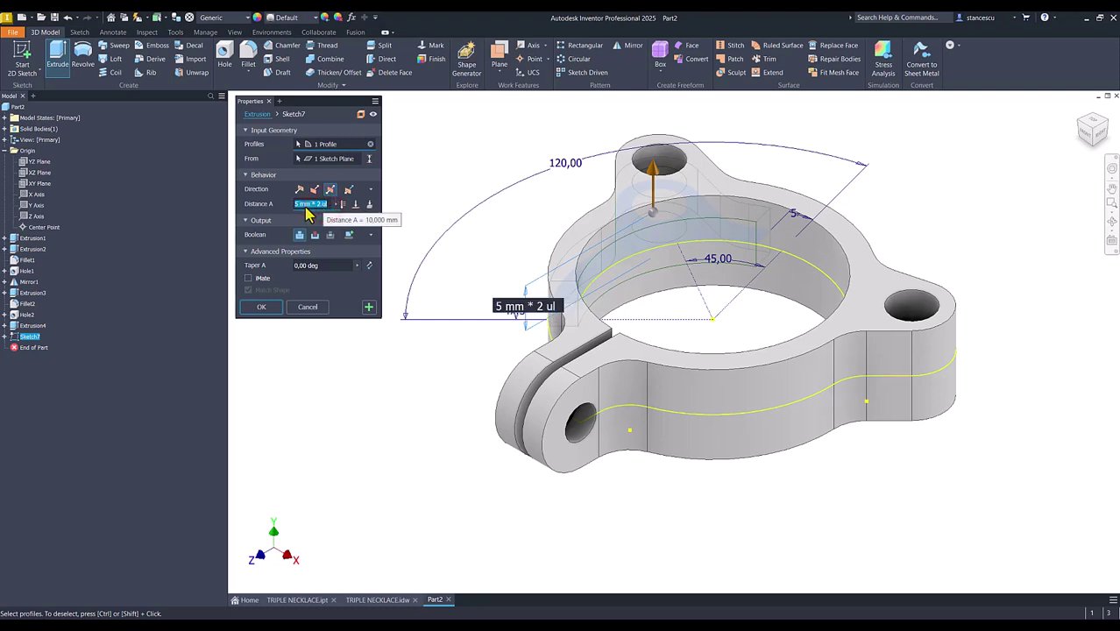
pyautogui.write('5*2')
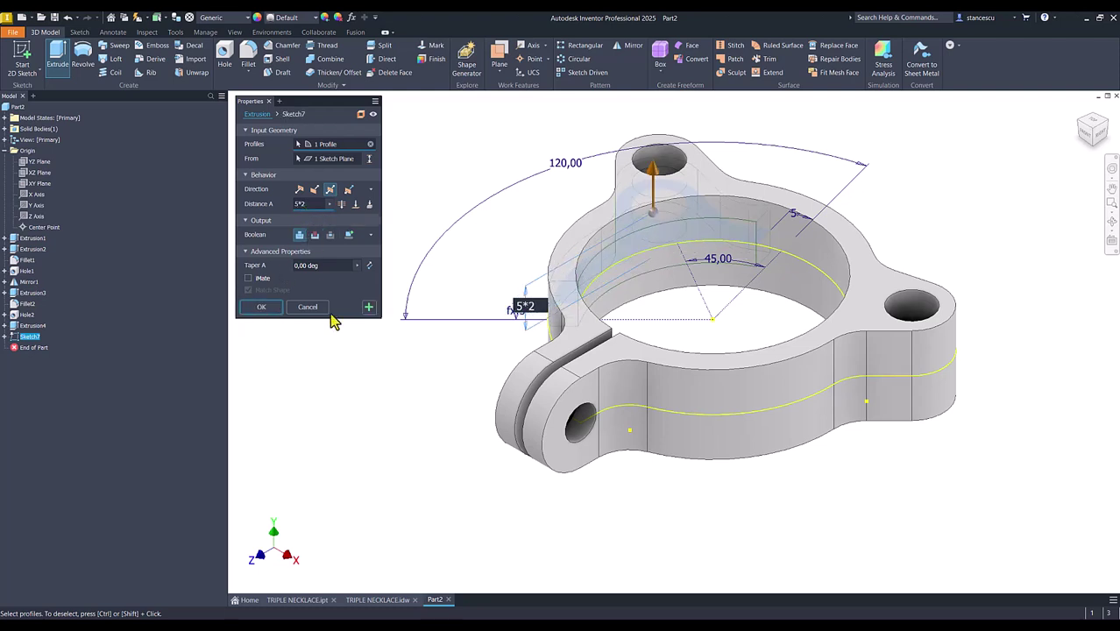
pyautogui.click(314, 235)
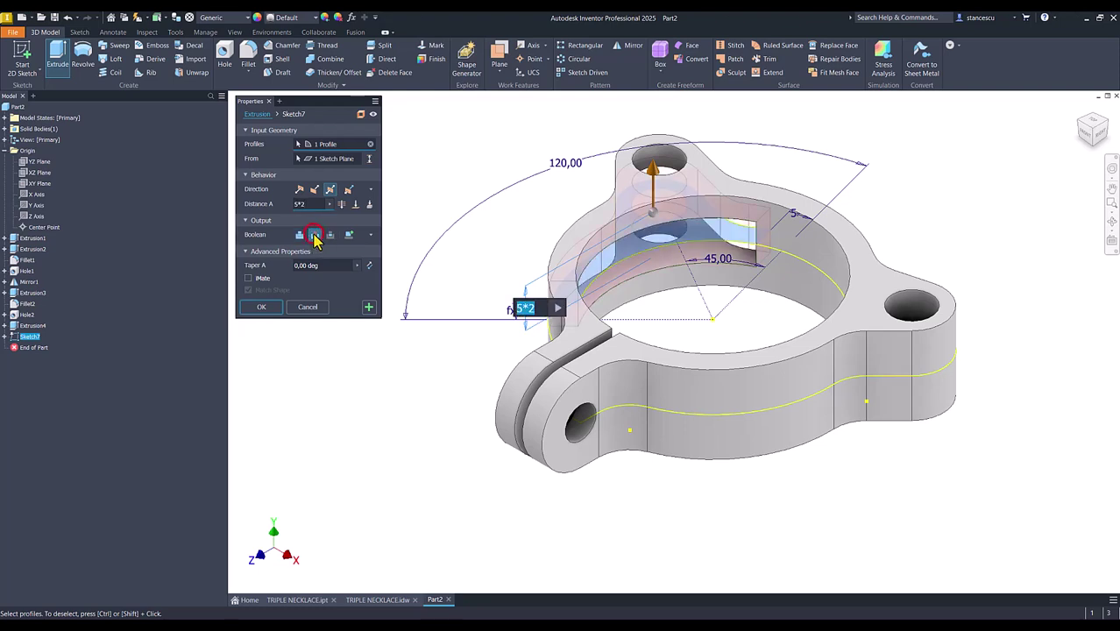
pyautogui.click(260, 308)
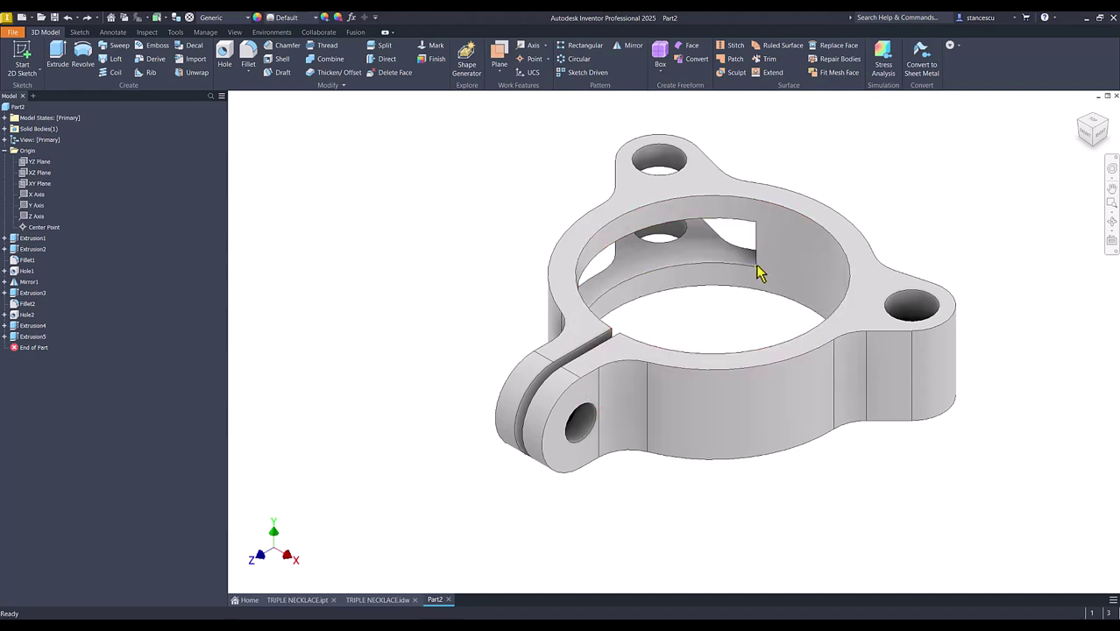
pyautogui.click(442, 191)
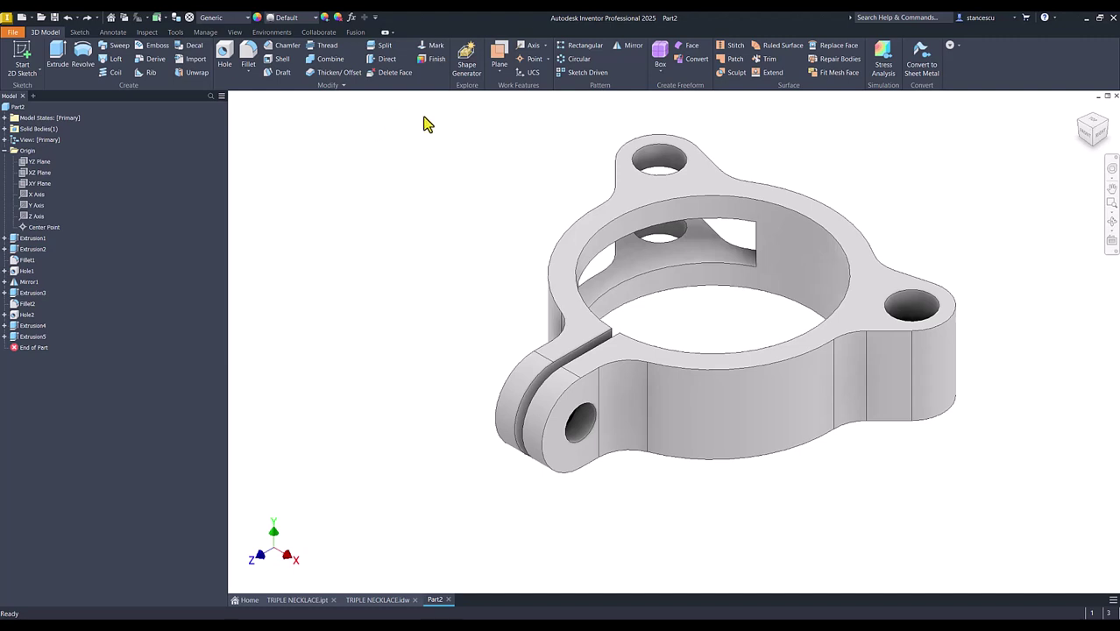
# Project the left lobe's short edge onto a new sketch on the XZ Plane
pyautogui.click(36, 175)
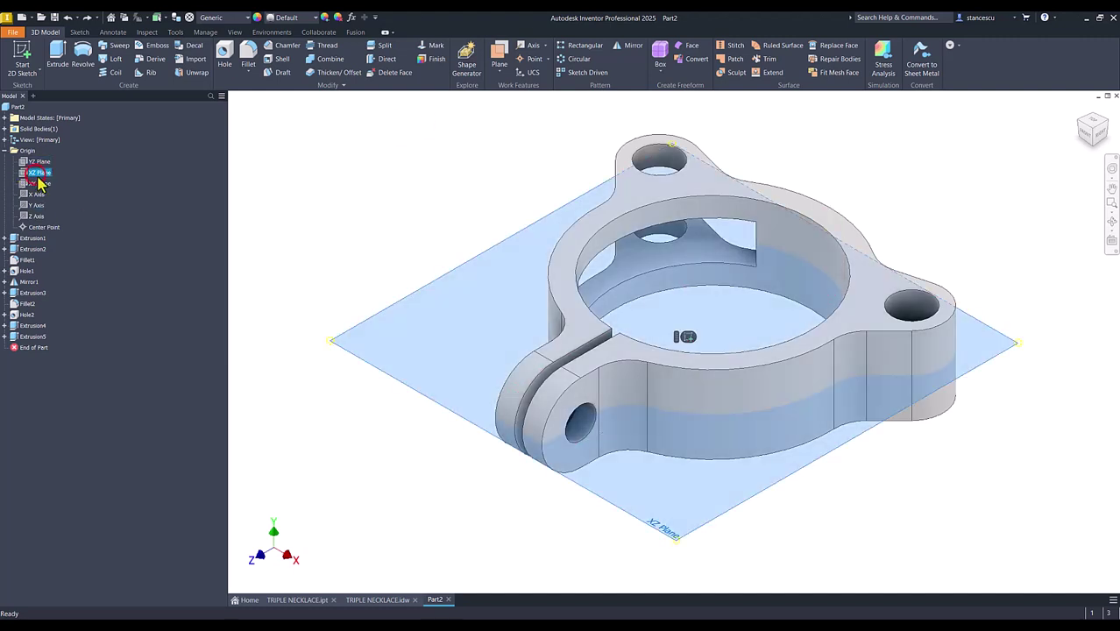
pyautogui.click(686, 338)
pyautogui.press('F7')
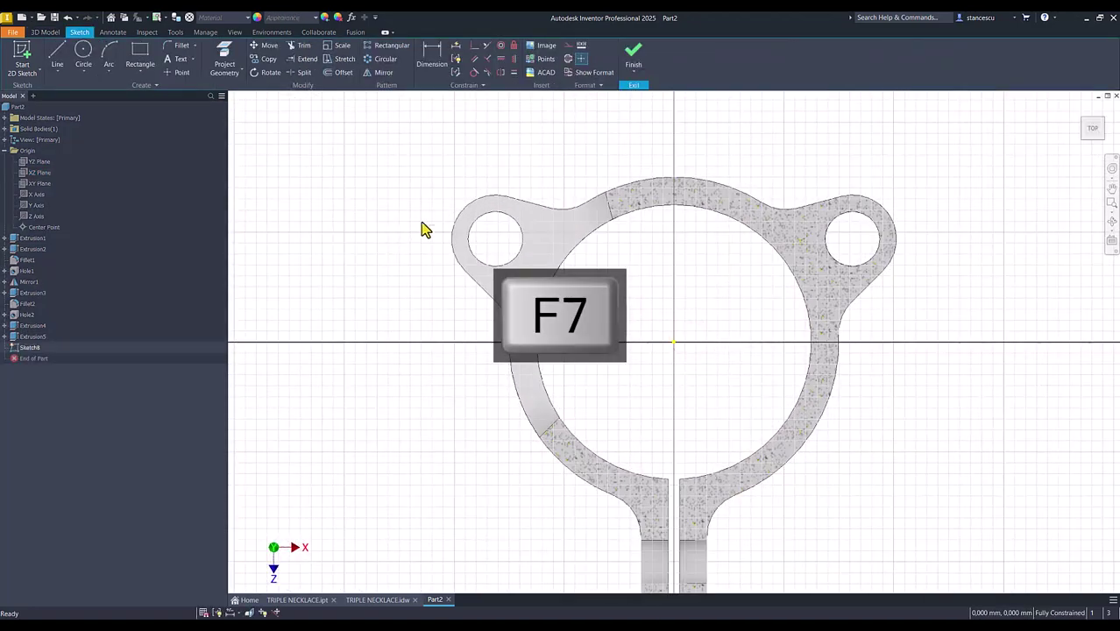
pyautogui.click(226, 54)
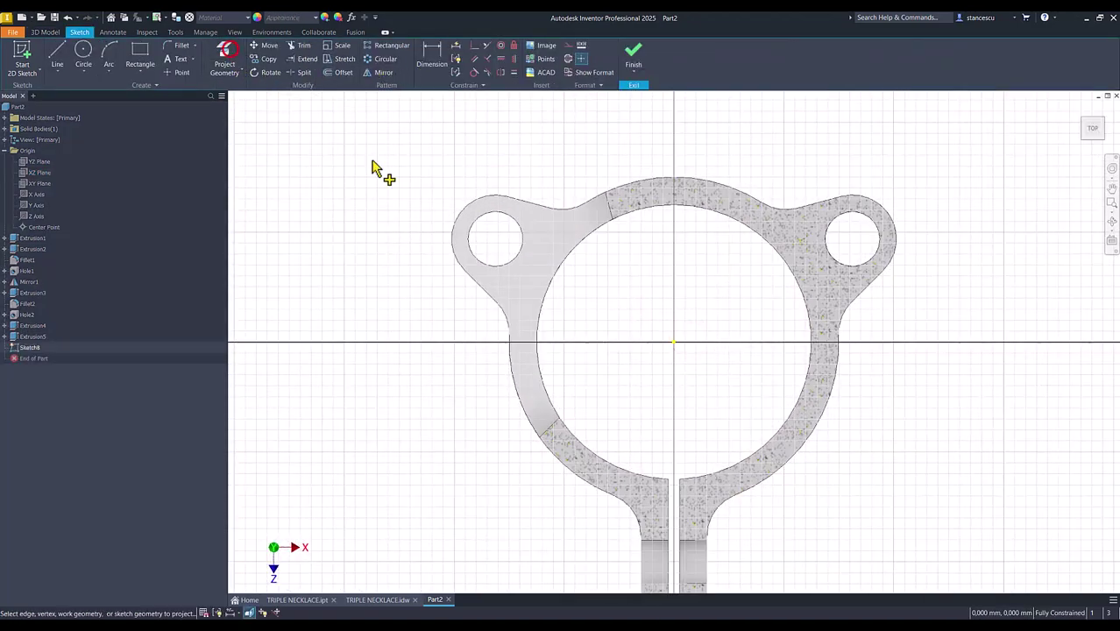
pyautogui.click(611, 212)
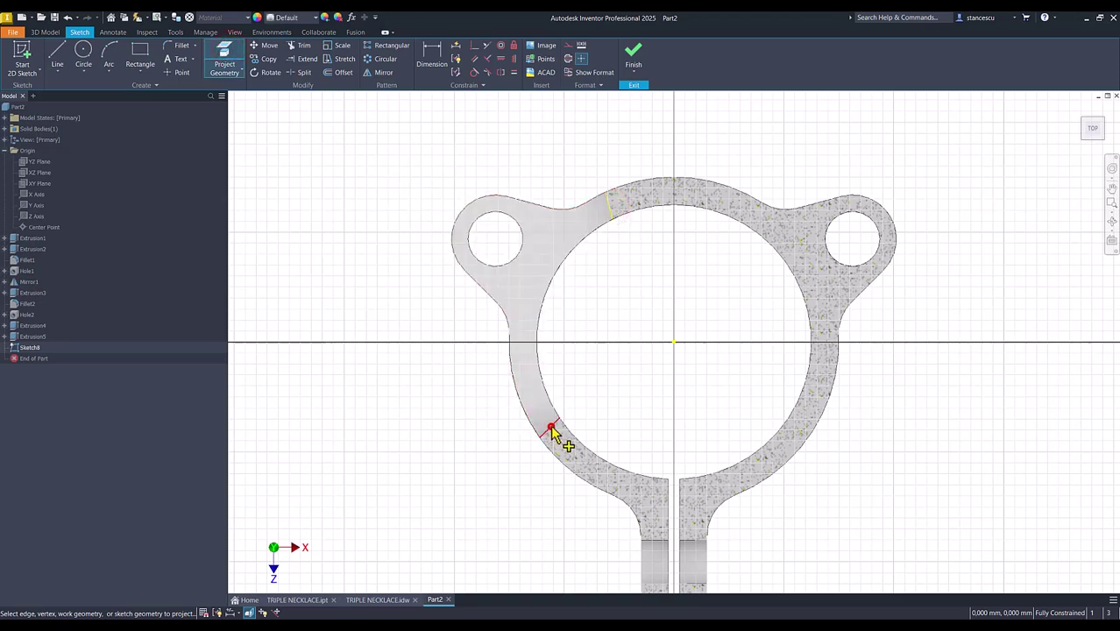
pyautogui.click(633, 54)
# Create Work Axis1 and Work Axis2 along the projected lines
pyautogui.moveTo(380, 320)
pyautogui.keyDown('shift'); pyautogui.mouseDown(button='middle')
pyautogui.moveTo(445, 352)
pyautogui.moveTo(352, 317)
pyautogui.moveTo(692, 399)
pyautogui.moveTo(711, 390)
pyautogui.moveTo(680, 445)
pyautogui.moveTo(645, 452)
pyautogui.moveTo(613, 378)
pyautogui.moveTo(375, 384)
pyautogui.moveTo(416, 232)
pyautogui.moveTo(550, 167)
pyautogui.moveTo(514, 134)
pyautogui.mouseUp(button='middle'); pyautogui.keyUp('shift')
pyautogui.click(531, 46)
pyautogui.press('Escape')
pyautogui.keyDown('shift'); pyautogui.moveTo(368, 409); pyautogui.dragTo(784, 251, button='middle'); pyautogui.keyUp('shift')
pyautogui.click(528, 49)
pyautogui.scroll(3, 788, 473)
pyautogui.click(813, 525)
pyautogui.keyDown('shift'); pyautogui.moveTo(662, 512); pyautogui.dragTo(625, 477, button='middle'); pyautogui.keyUp('shift')
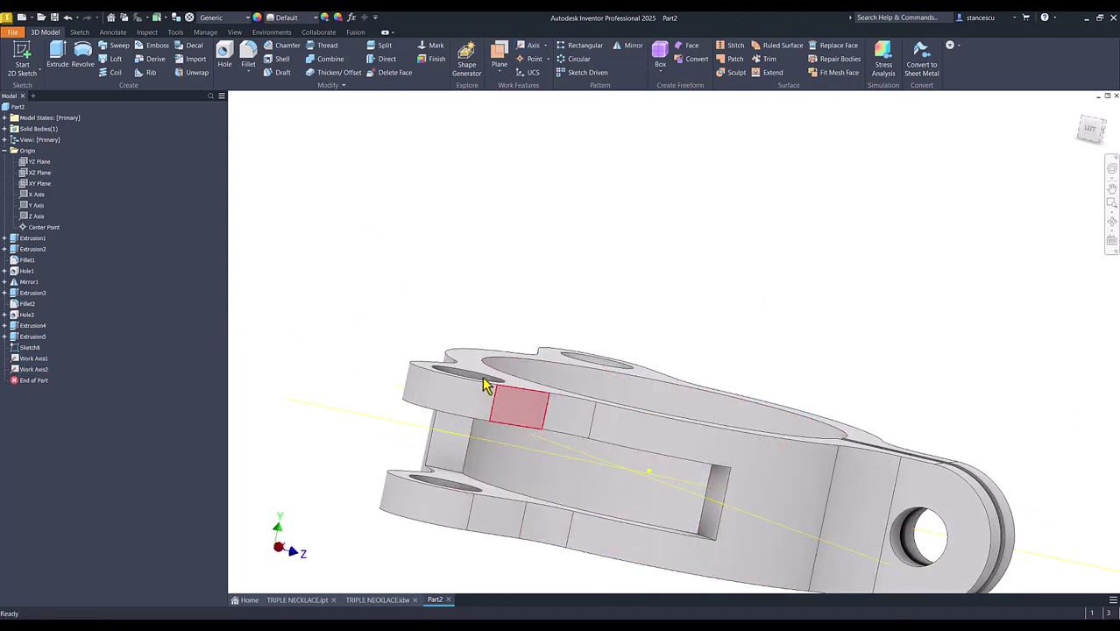
# Place Work Point1 at the crossing of the first and second work axes
pyautogui.click(532, 60)
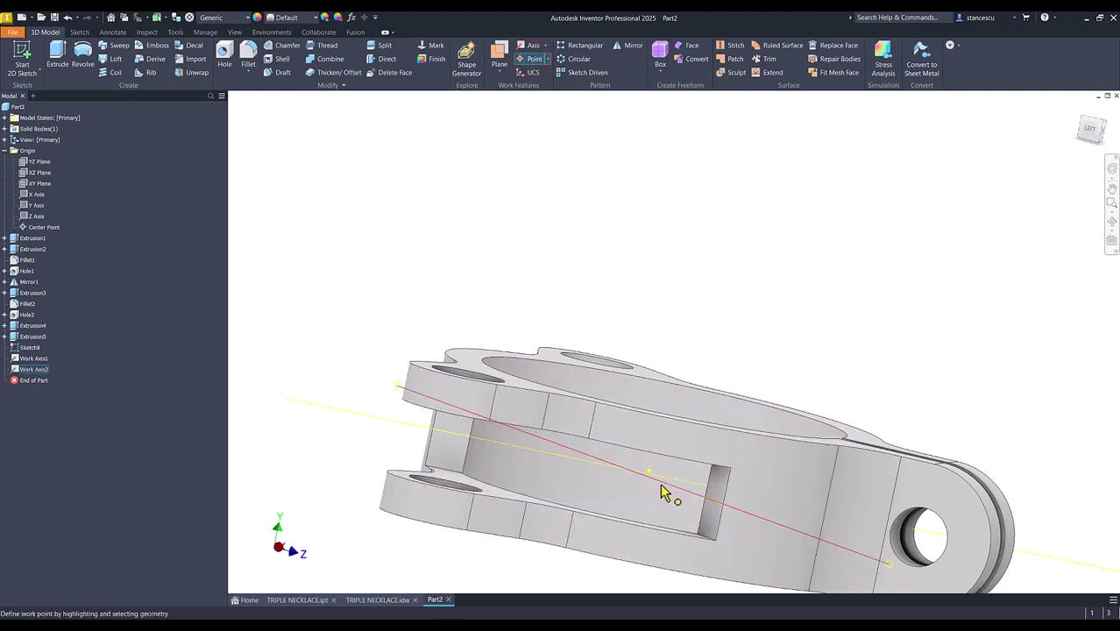
pyautogui.click(661, 484)
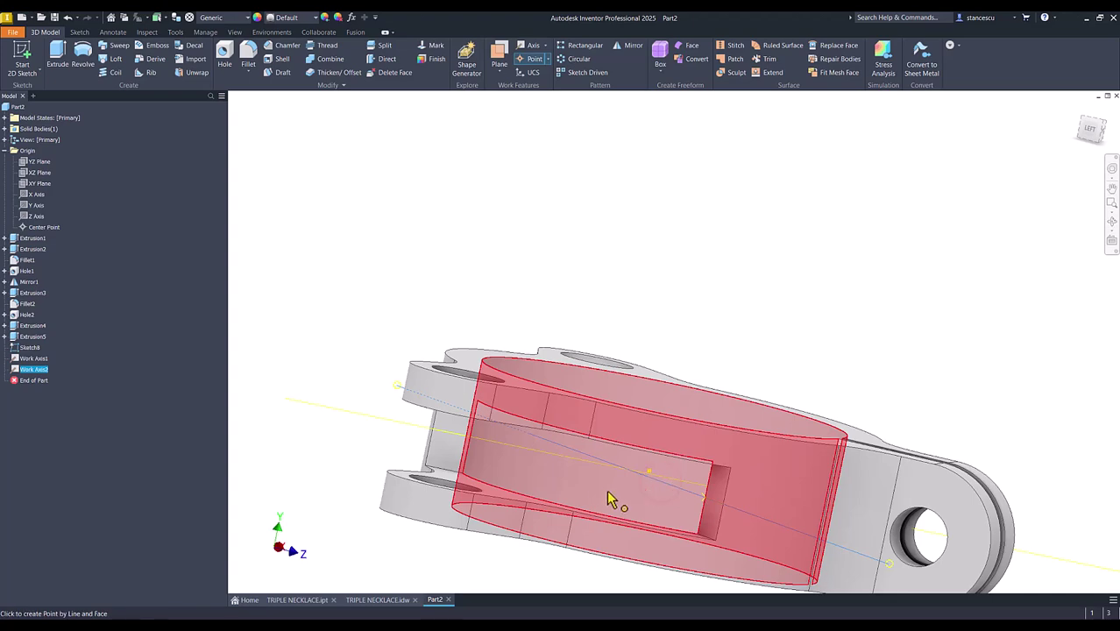
pyautogui.click(589, 467)
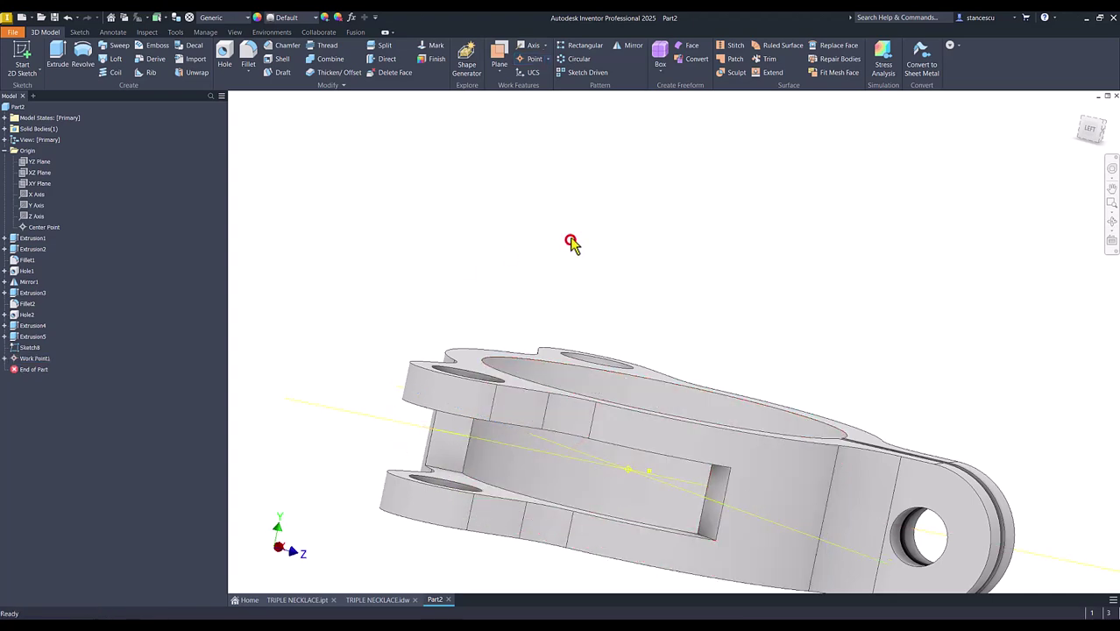
pyautogui.press('F6')
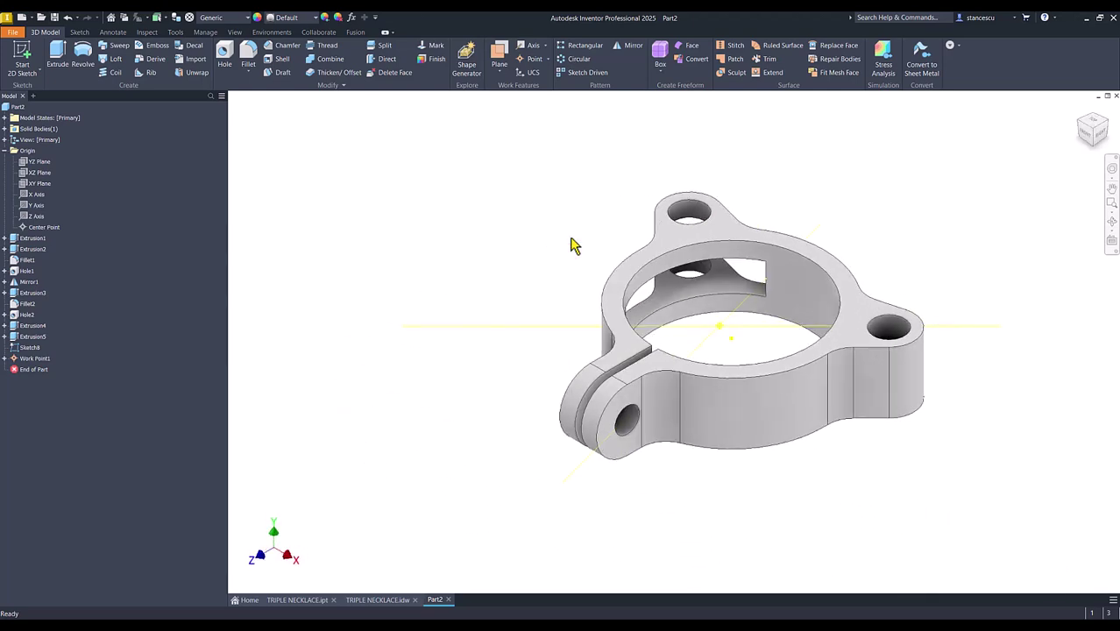
pyautogui.scroll(5, 607, 330)
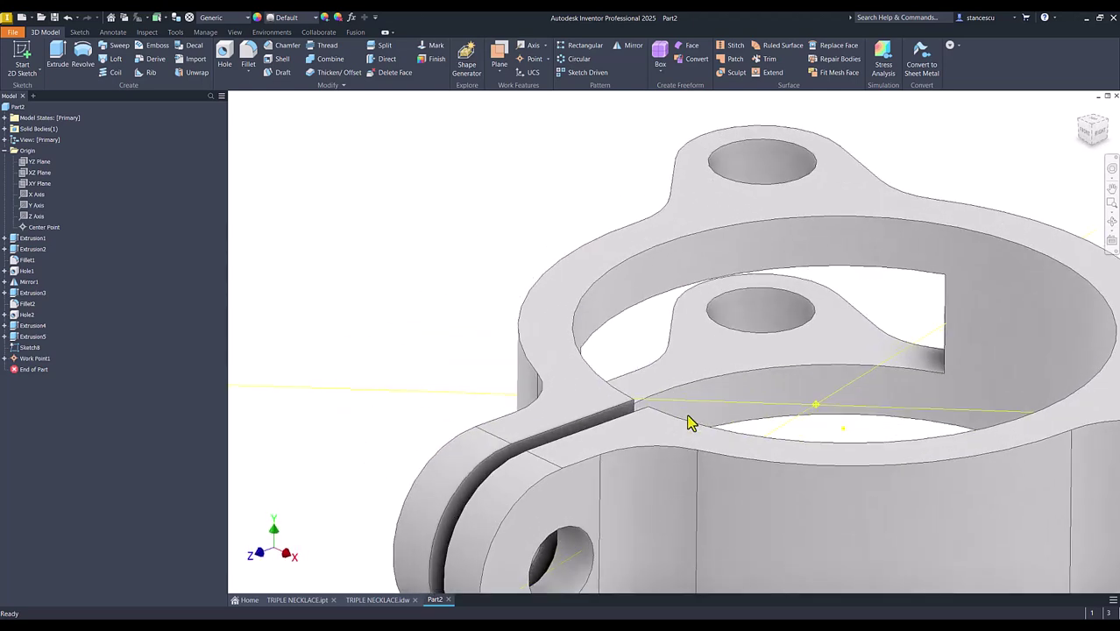
pyautogui.keyDown('shift'); pyautogui.moveTo(701, 427); pyautogui.dragTo(700, 405, button='middle'); pyautogui.keyUp('shift')
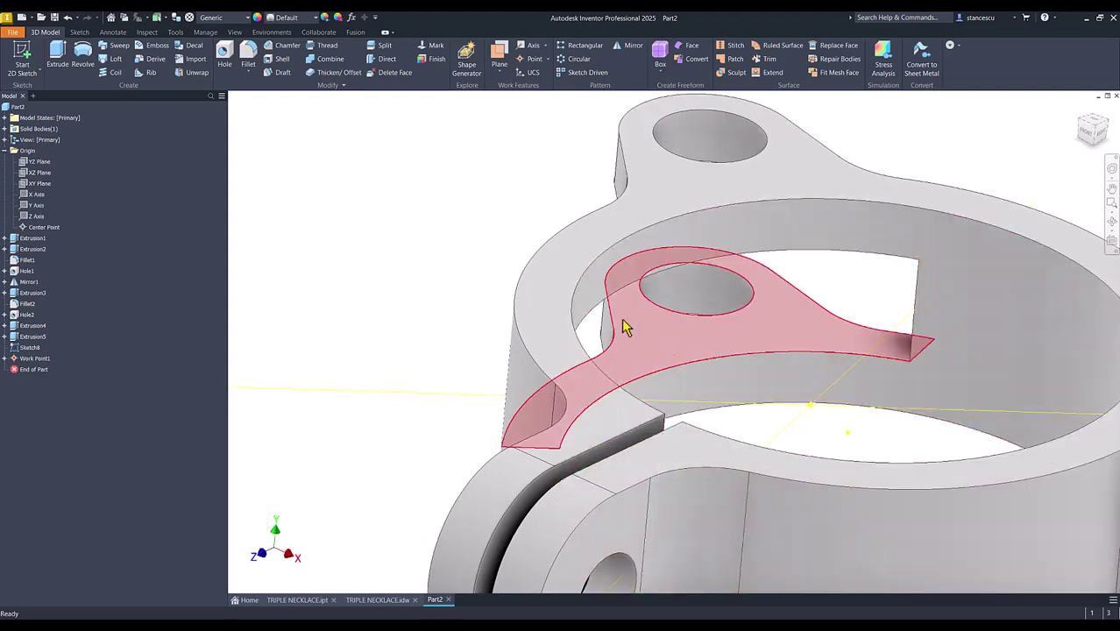
pyautogui.keyDown('shift'); pyautogui.moveTo(581, 312); pyautogui.dragTo(501, 280, button='middle'); pyautogui.keyUp('shift')
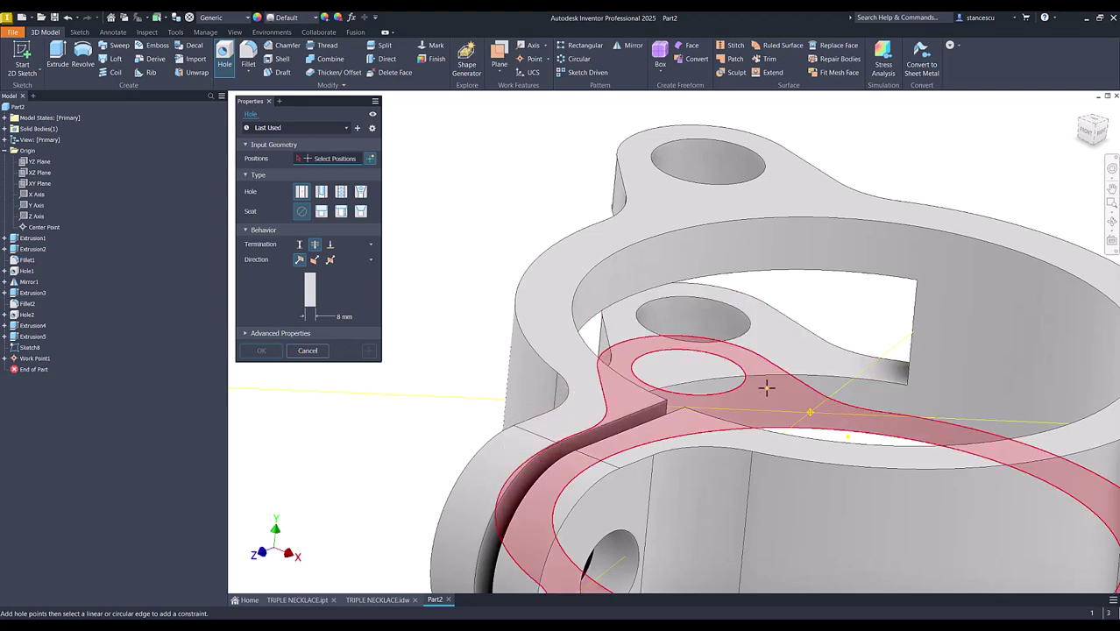
# Drill two 10 mm holes from Work Point1 along each work axis, flipping the second upward
pyautogui.click(812, 415)
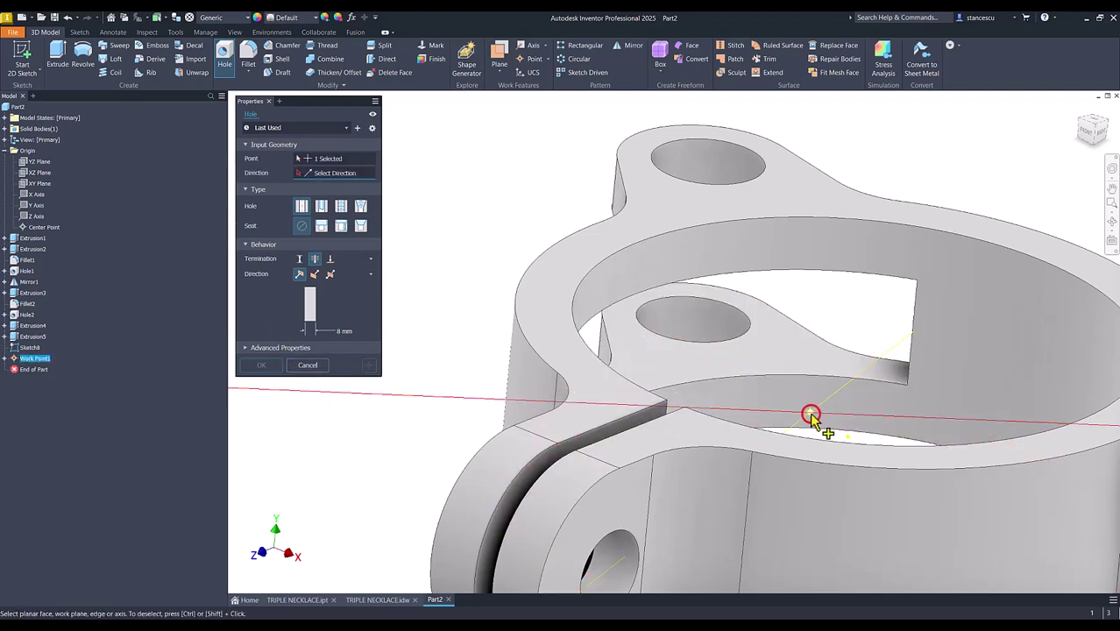
pyautogui.click(830, 402)
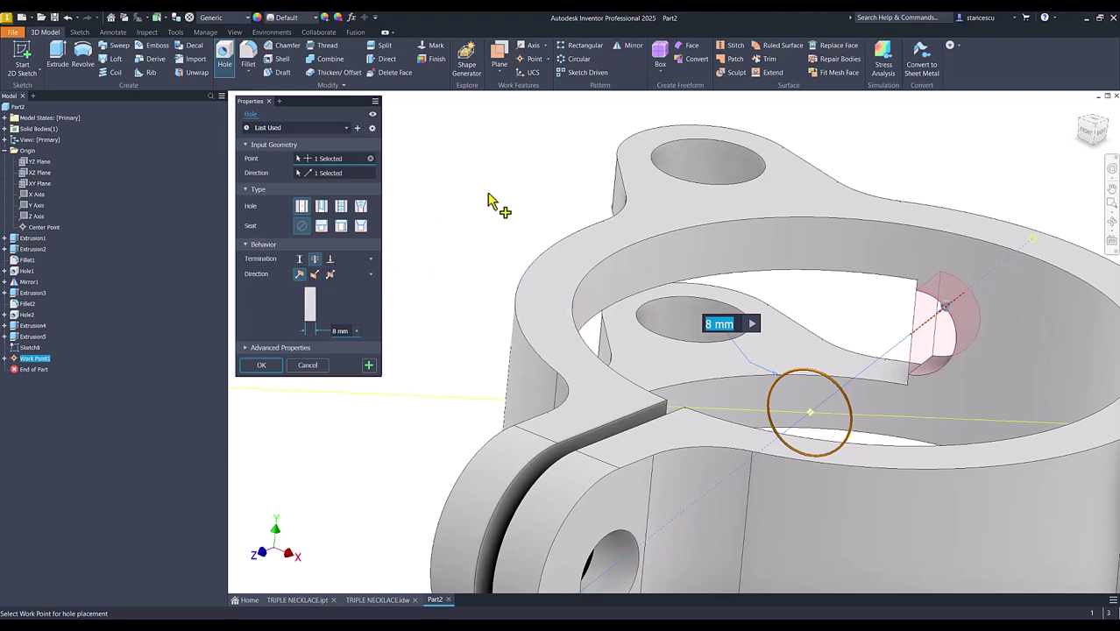
pyautogui.write('10')
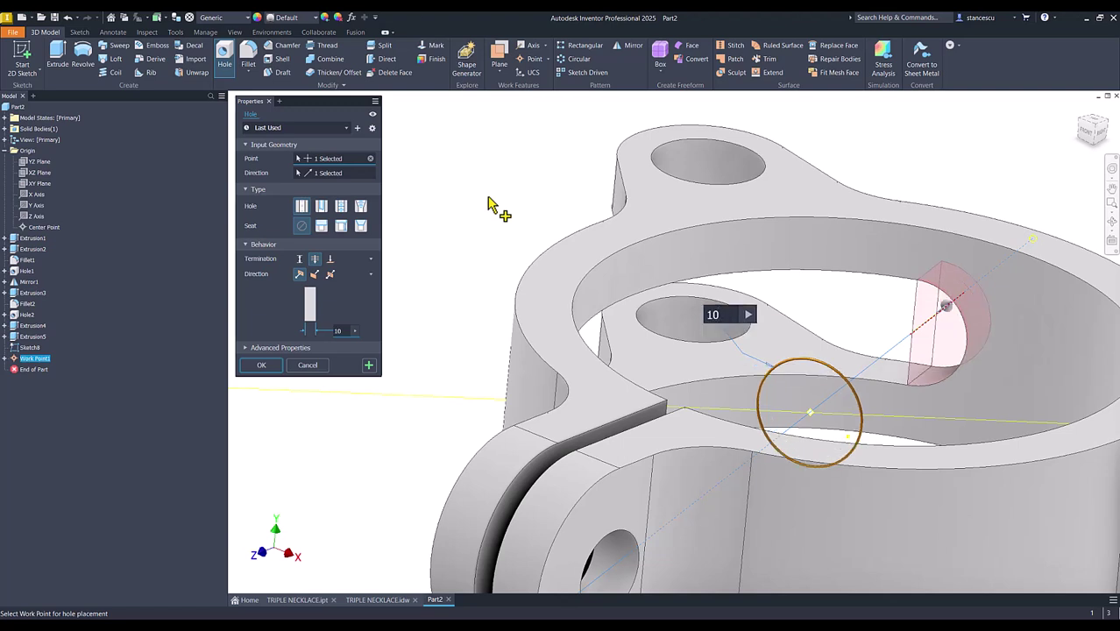
pyautogui.click(368, 366)
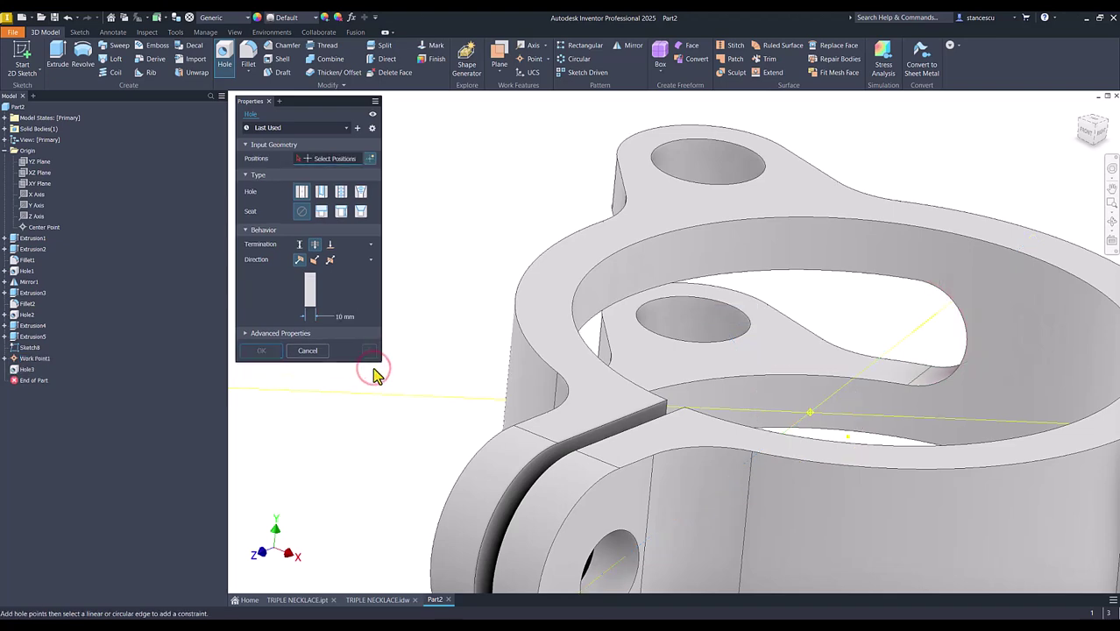
pyautogui.click(788, 420)
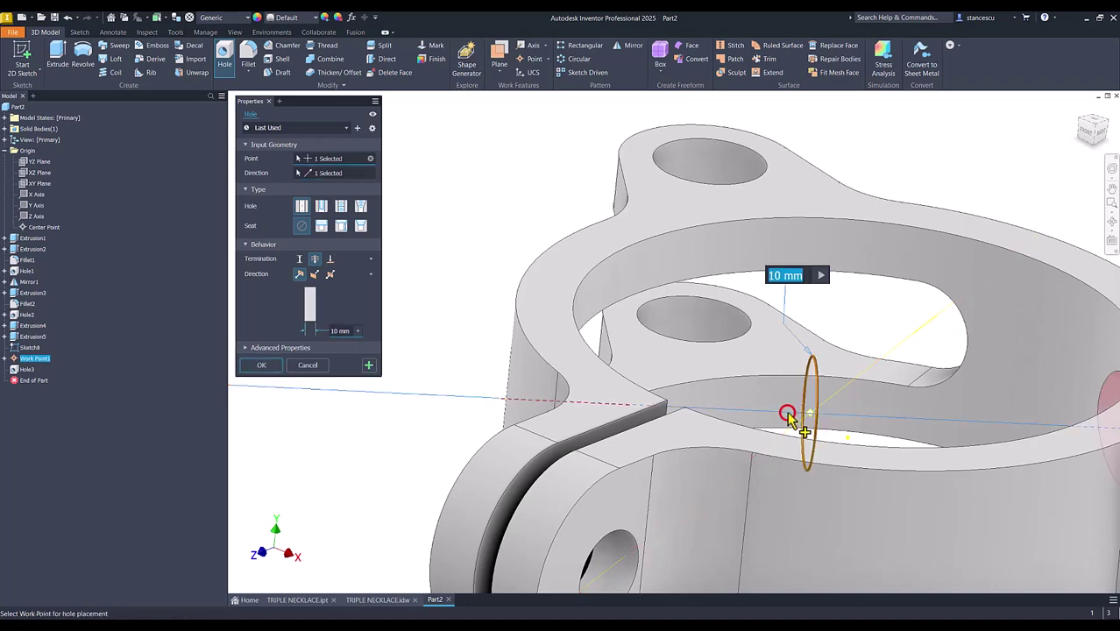
pyautogui.keyDown('shift'); pyautogui.moveTo(795, 420); pyautogui.dragTo(512, 399, button='middle'); pyautogui.keyUp('shift')
pyautogui.click(315, 275)
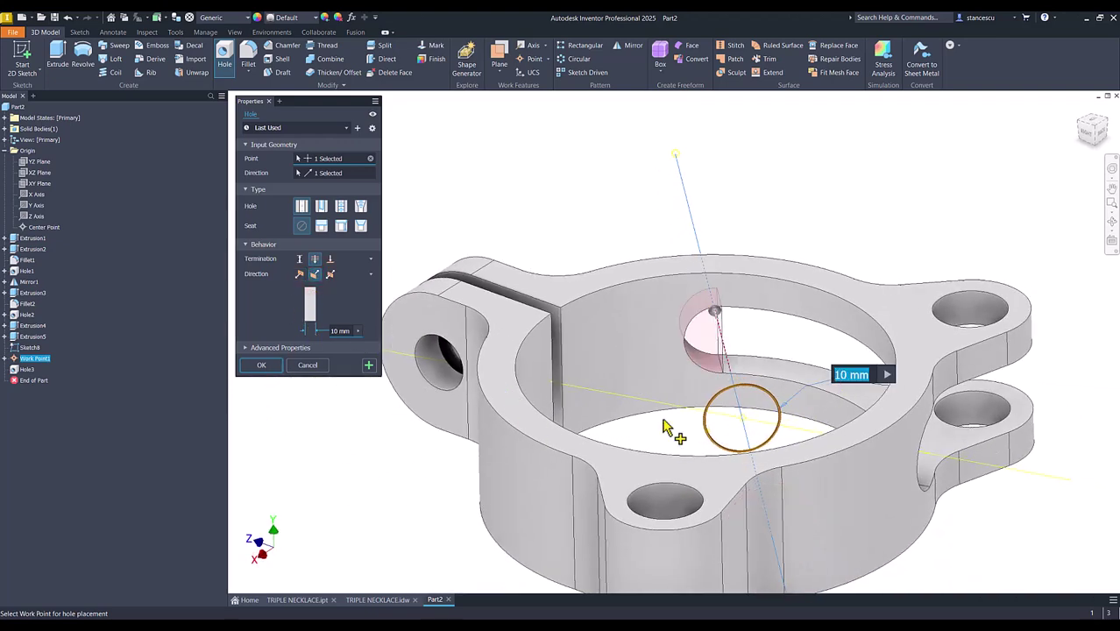
pyautogui.click(261, 365)
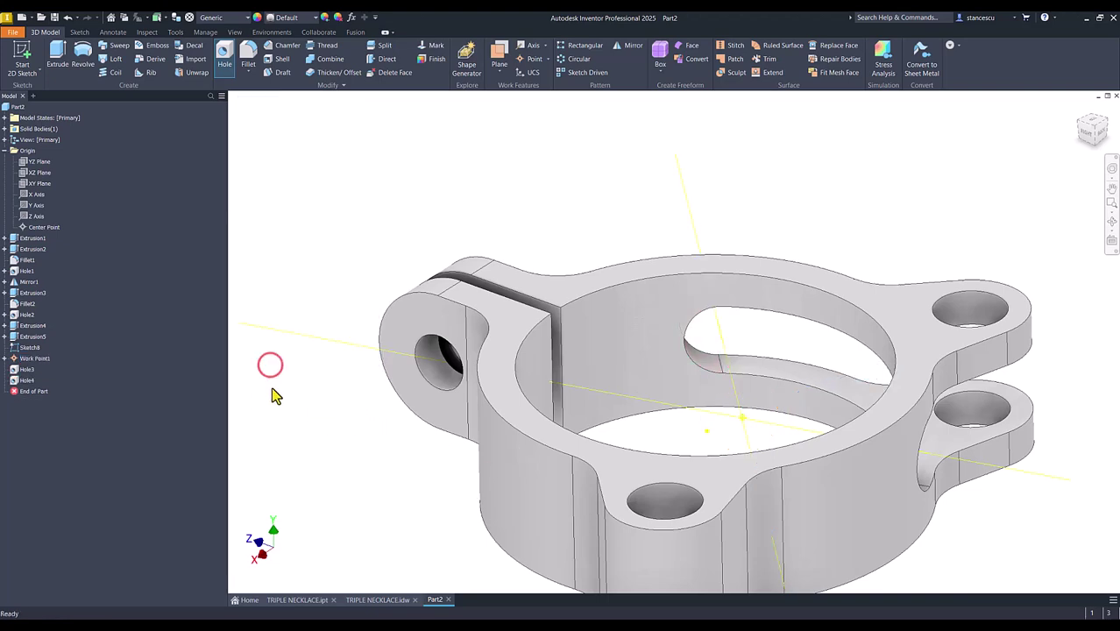
# Turn off visibility of Work Point1 and Work Axis2, then return to the home view
pyautogui.press('F6')
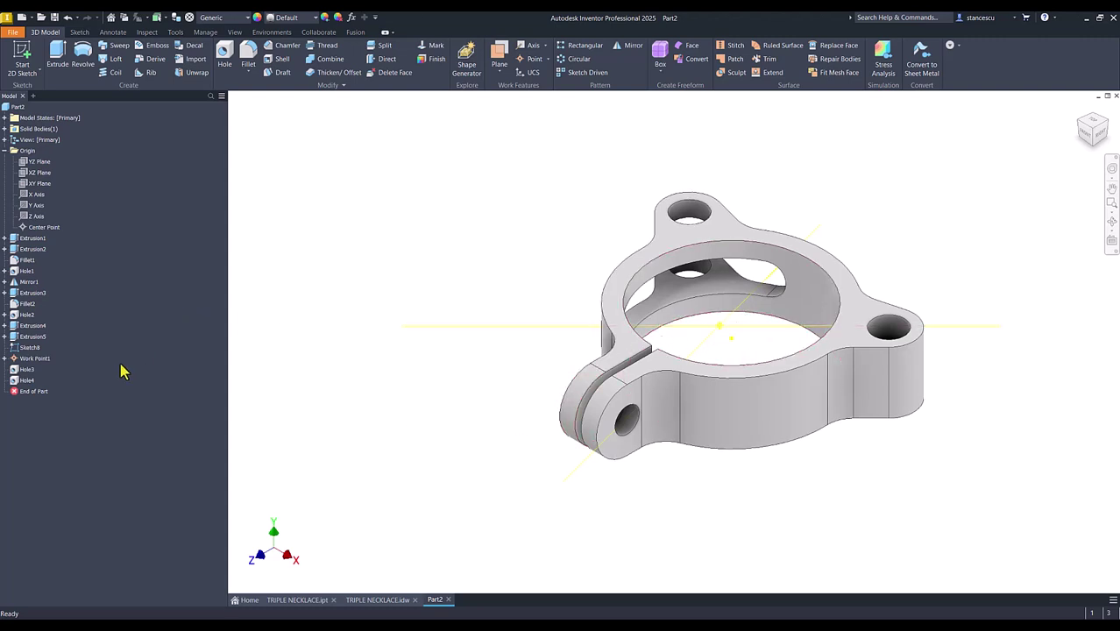
pyautogui.click(4, 358)
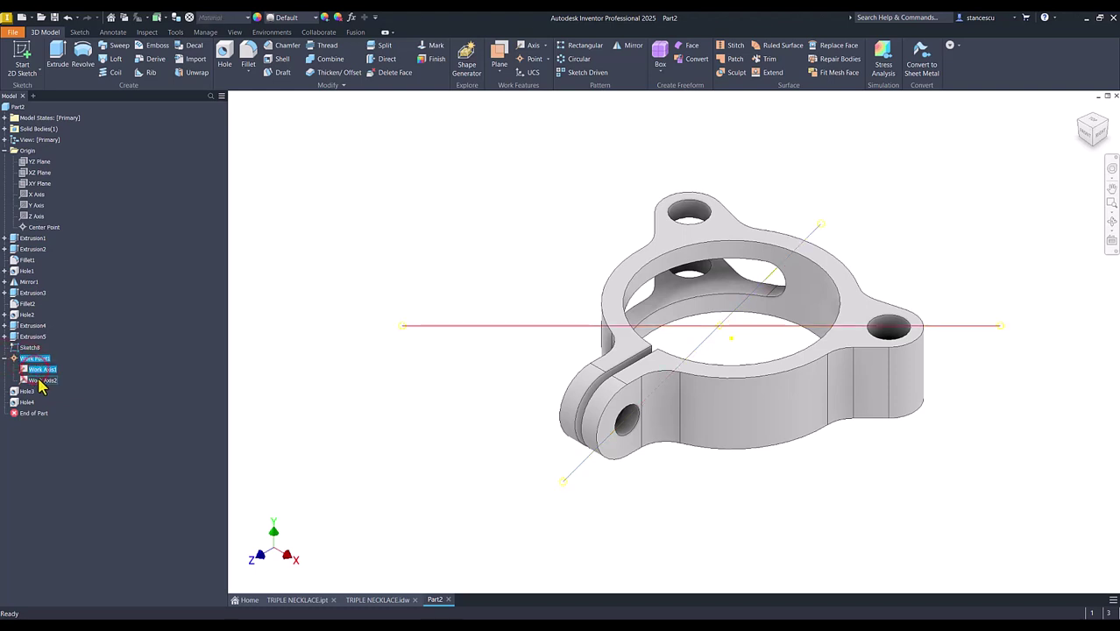
pyautogui.keyDown('shift'); pyautogui.click(42, 380); pyautogui.keyUp('shift')
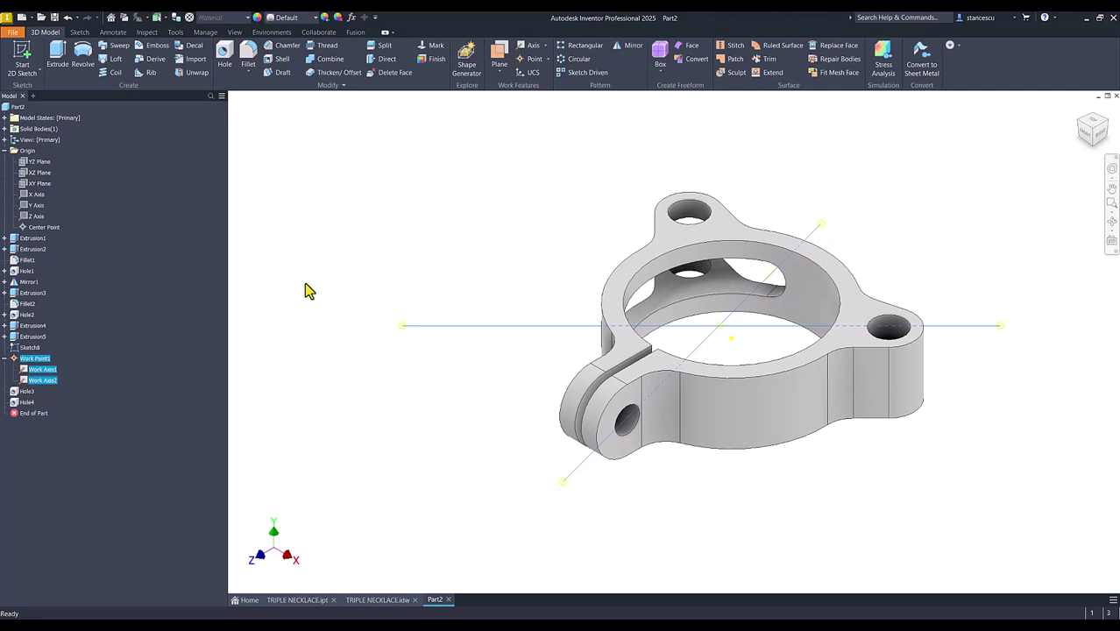
pyautogui.rightClick(31, 360)
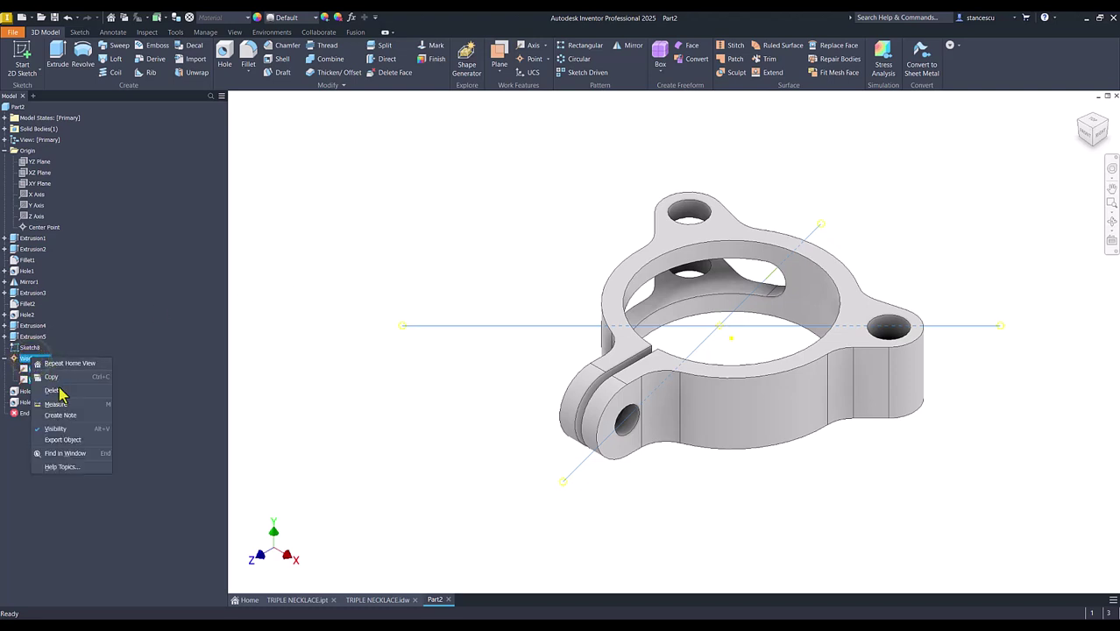
pyautogui.click(66, 436)
pyautogui.click(302, 389)
pyautogui.press('F6')
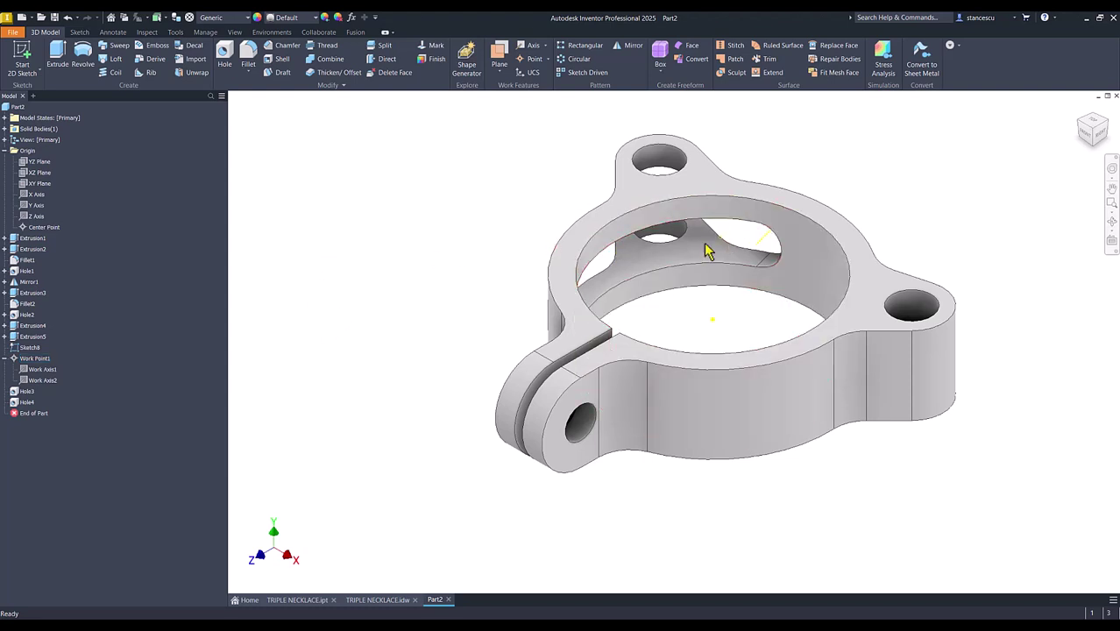
pyautogui.click(429, 213)
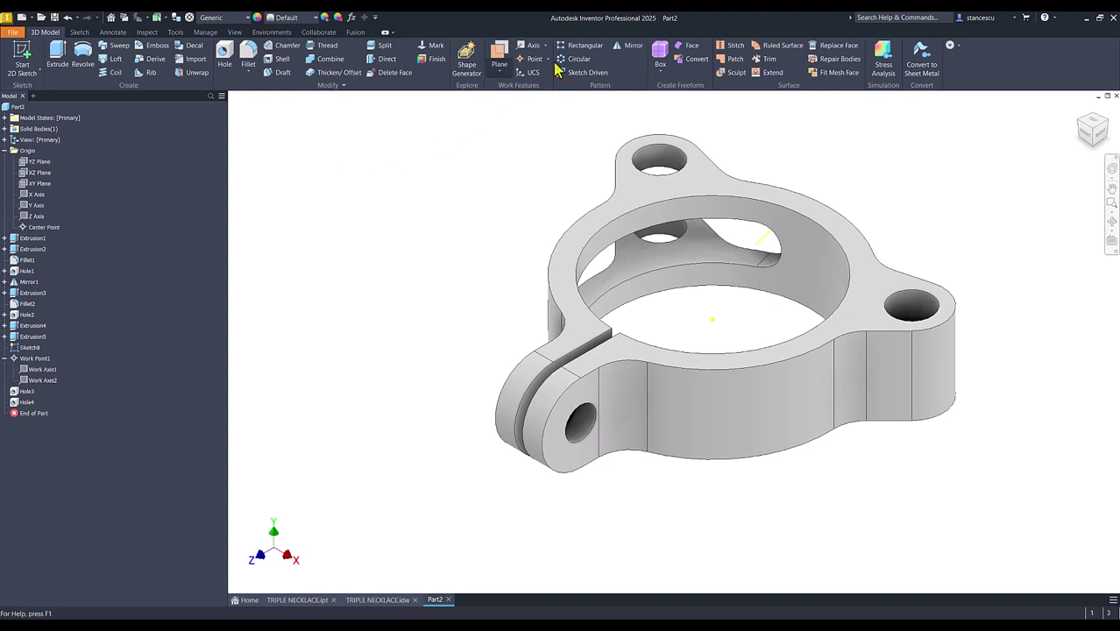
# Mirror Hole4, Hole3 and Extrusion5 about the YZ Plane
pyautogui.click(630, 48)
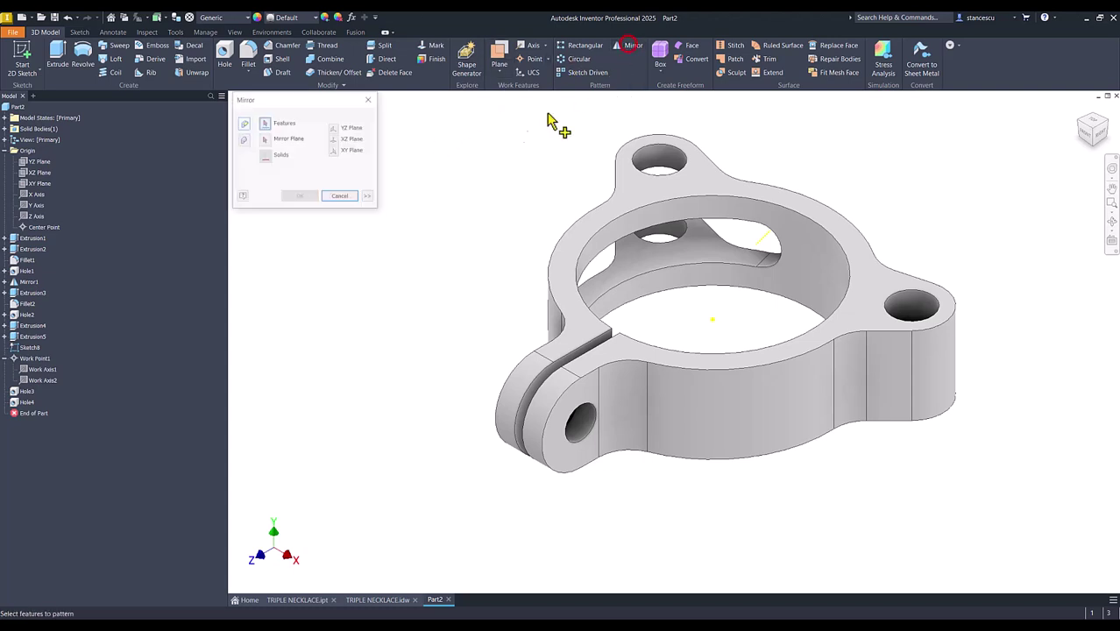
pyautogui.click(15, 402)
pyautogui.click(18, 391)
pyautogui.click(15, 339)
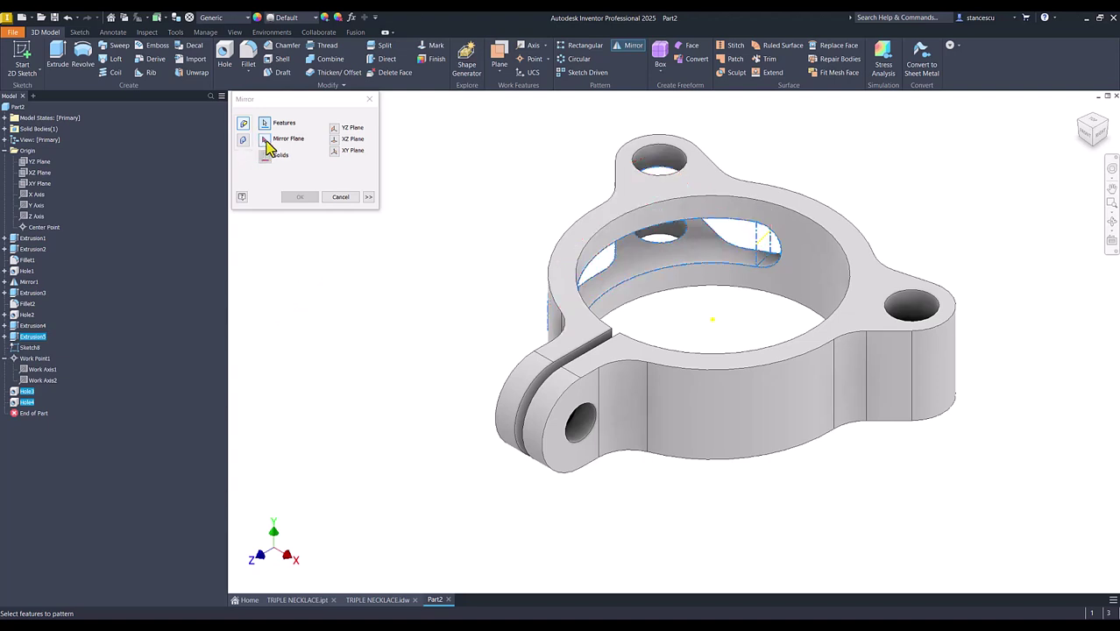
pyautogui.click(266, 140)
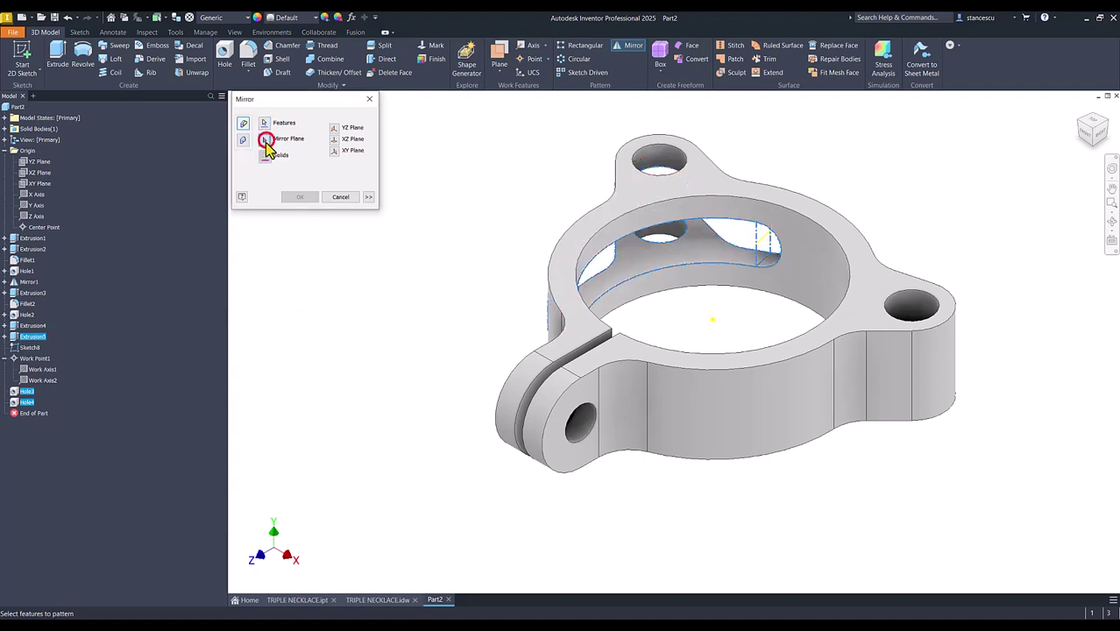
pyautogui.click(38, 163)
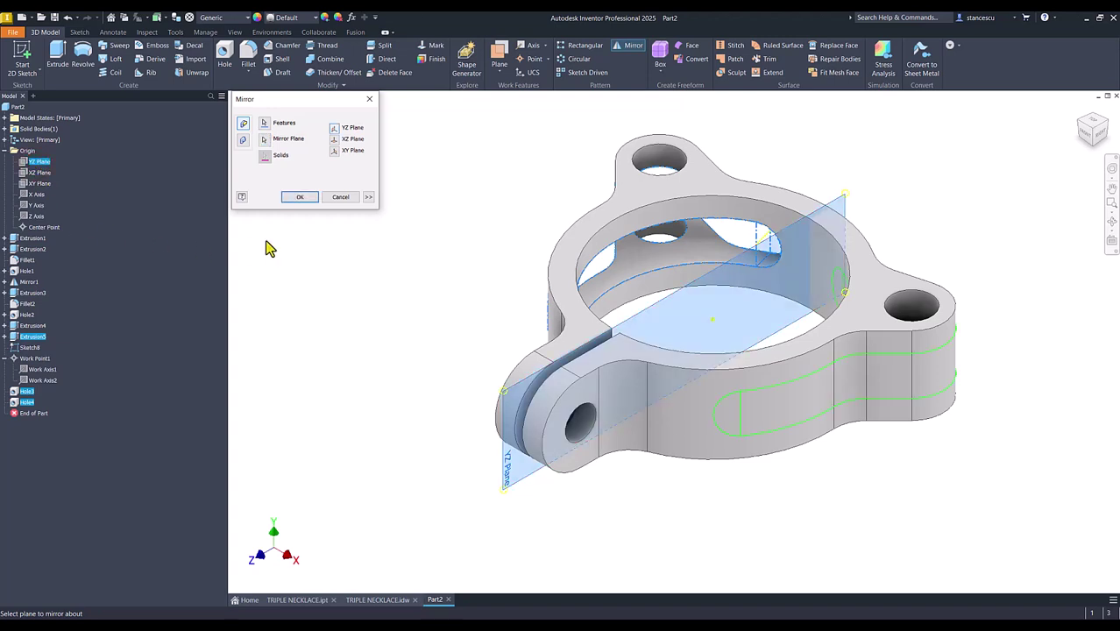
pyautogui.click(298, 198)
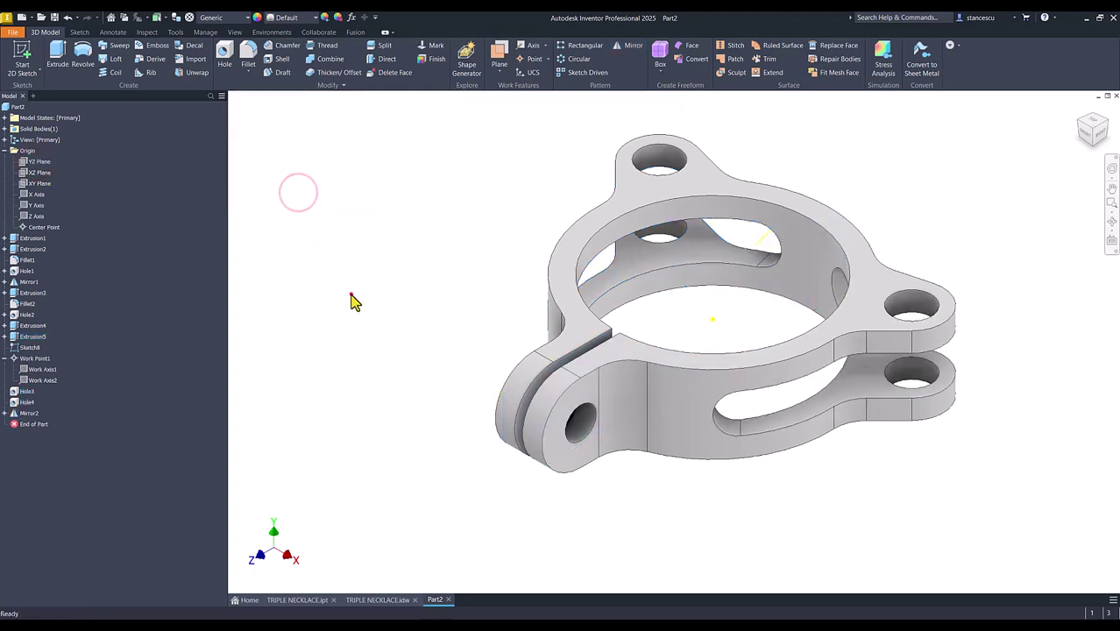
pyautogui.click(350, 296)
pyautogui.press('F6')
# Collapse Work Point1 and the Origin folder in the tree, then select Part2
pyautogui.click(4, 359)
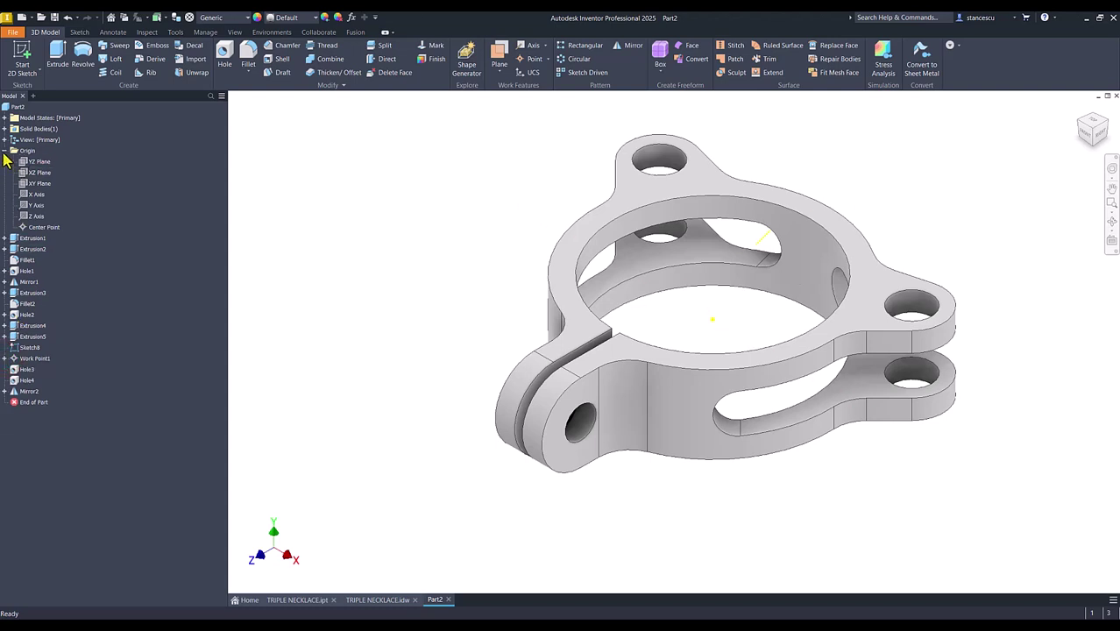
pyautogui.click(5, 151)
pyautogui.click(299, 193)
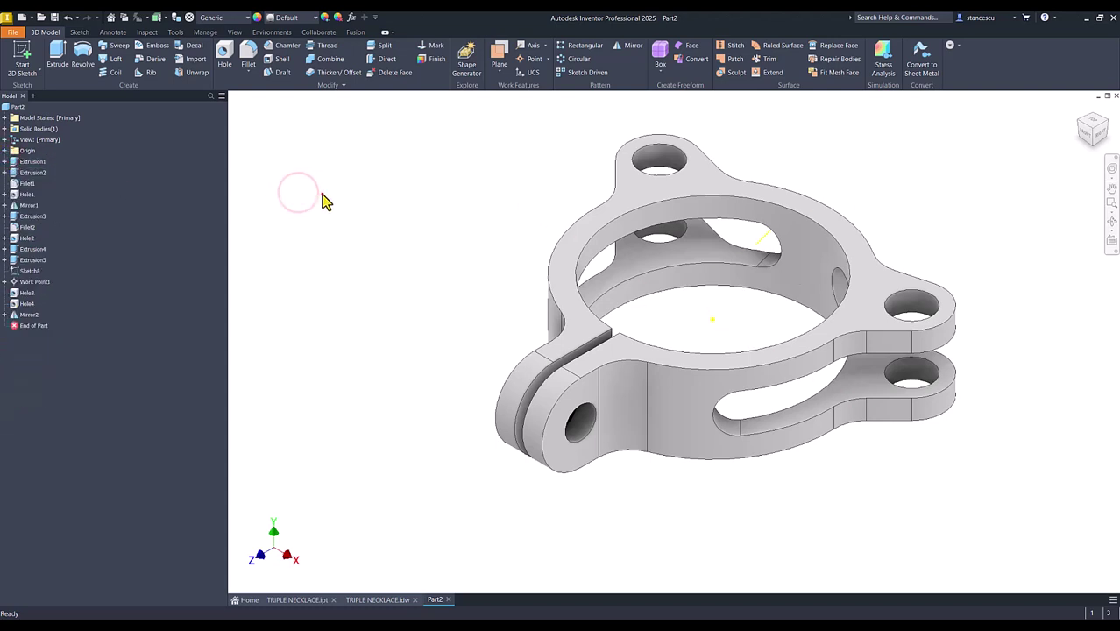
pyautogui.click(322, 196)
pyautogui.click(13, 107)
# Update Part2's physical iProperties and copy the 18469,371 mm^3 volume value
pyautogui.rightClick(13, 106)
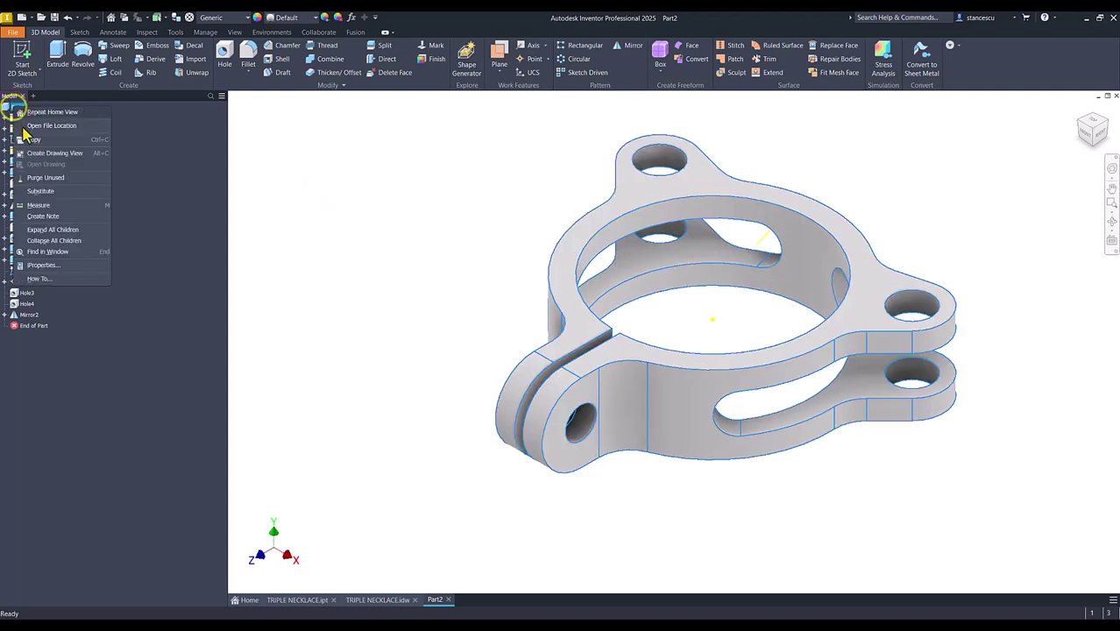
pyautogui.click(39, 270)
pyautogui.click(589, 167)
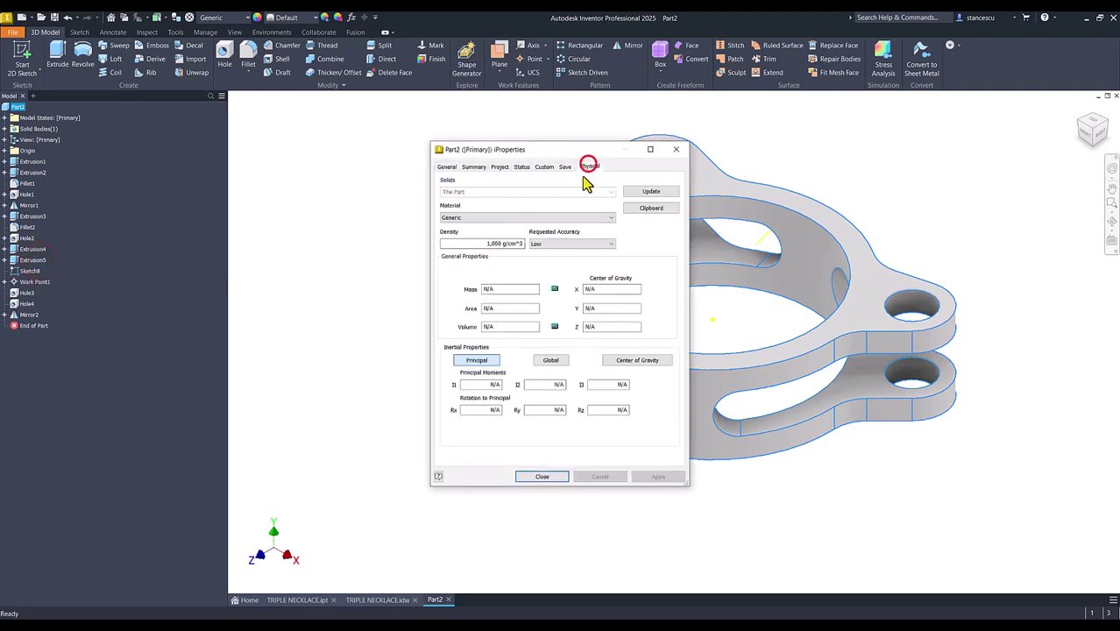
pyautogui.click(650, 193)
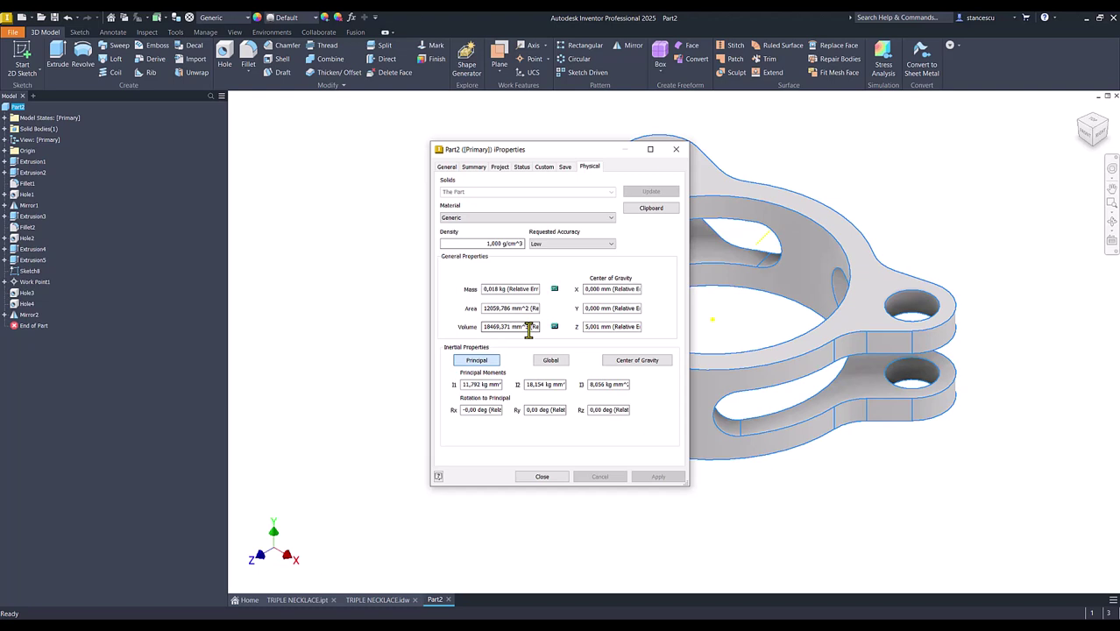
pyautogui.moveTo(528, 330); pyautogui.dragTo(420, 328)
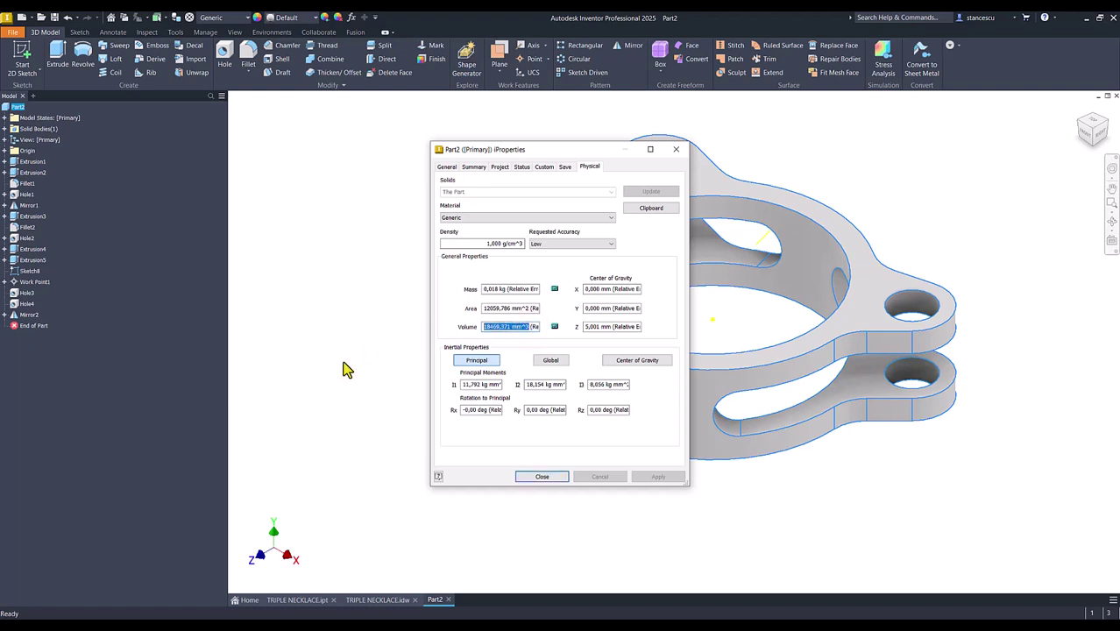
pyautogui.hotkey('ctrl', 'c')
# Paste the copied volume into the drawing's Volume note to compare, then discard the edit
pyautogui.click(517, 477)
pyautogui.click(372, 600)
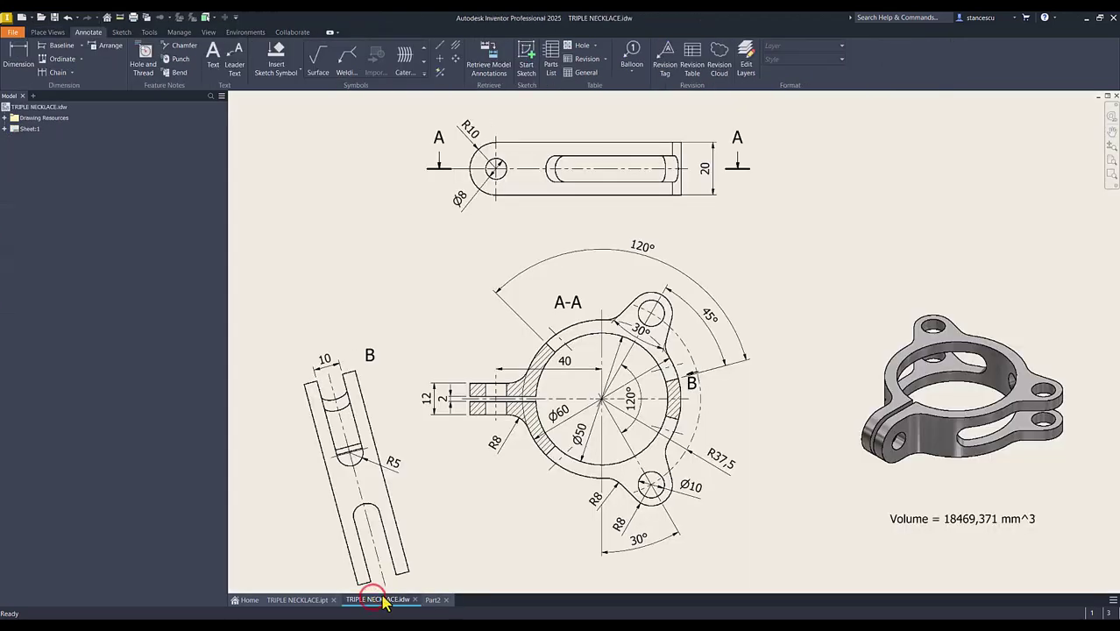
pyautogui.click(977, 518)
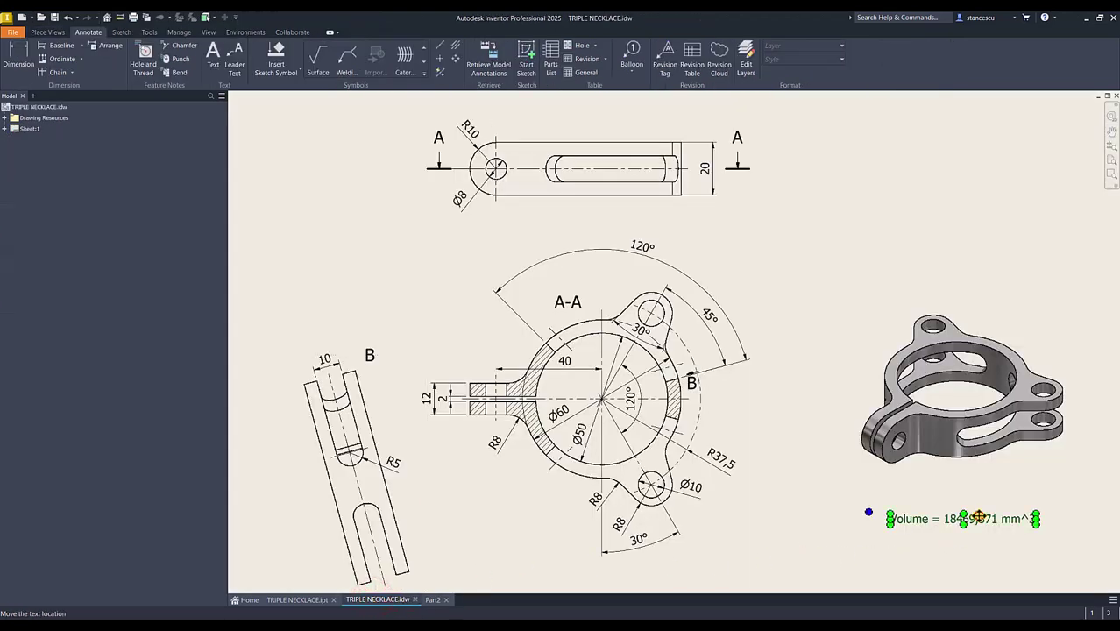
pyautogui.doubleClick(976, 518)
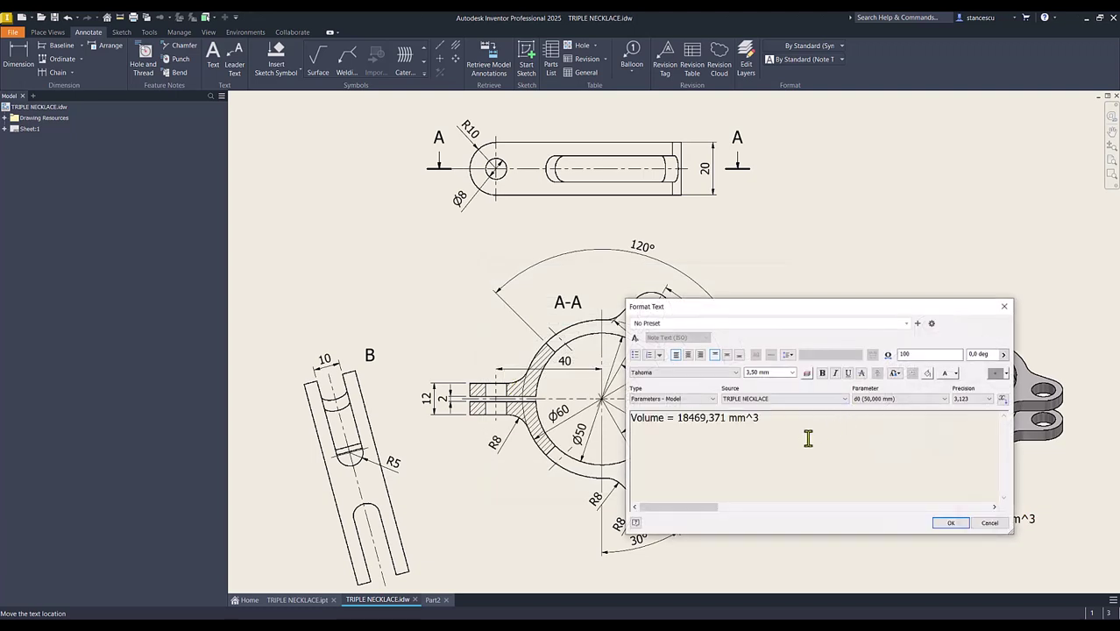
pyautogui.press('Return')
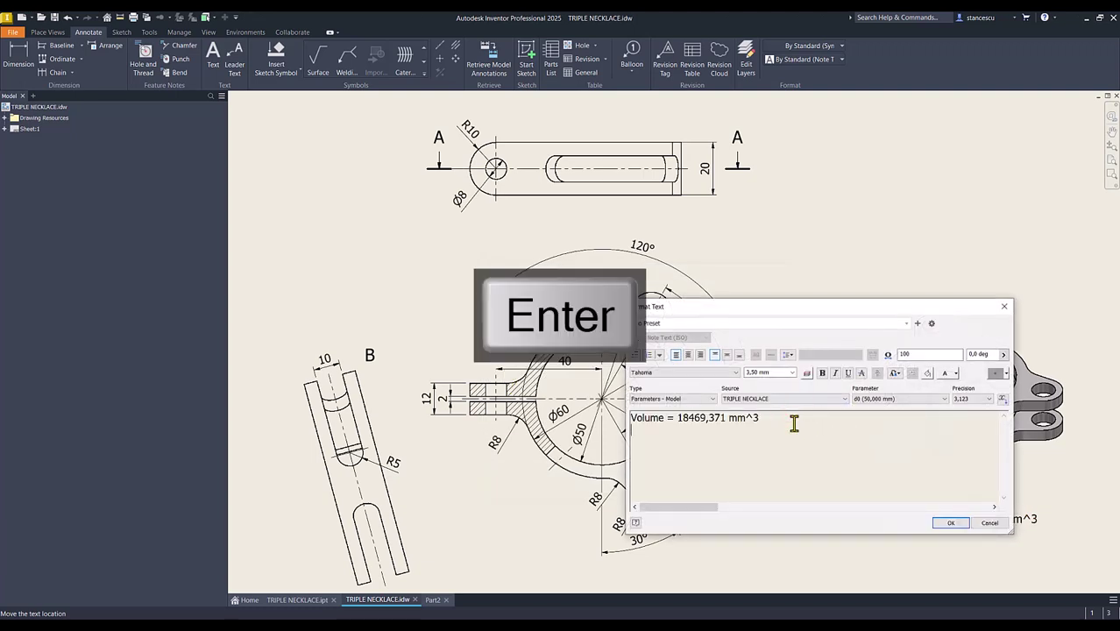
pyautogui.hotkey('ctrl', 'v')
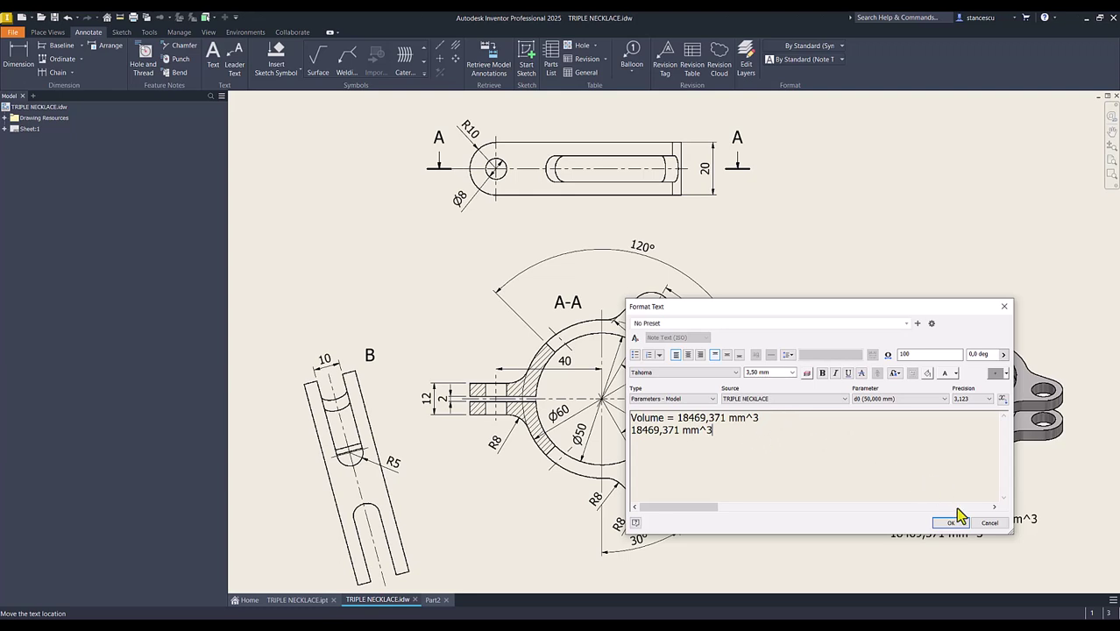
pyautogui.click(979, 521)
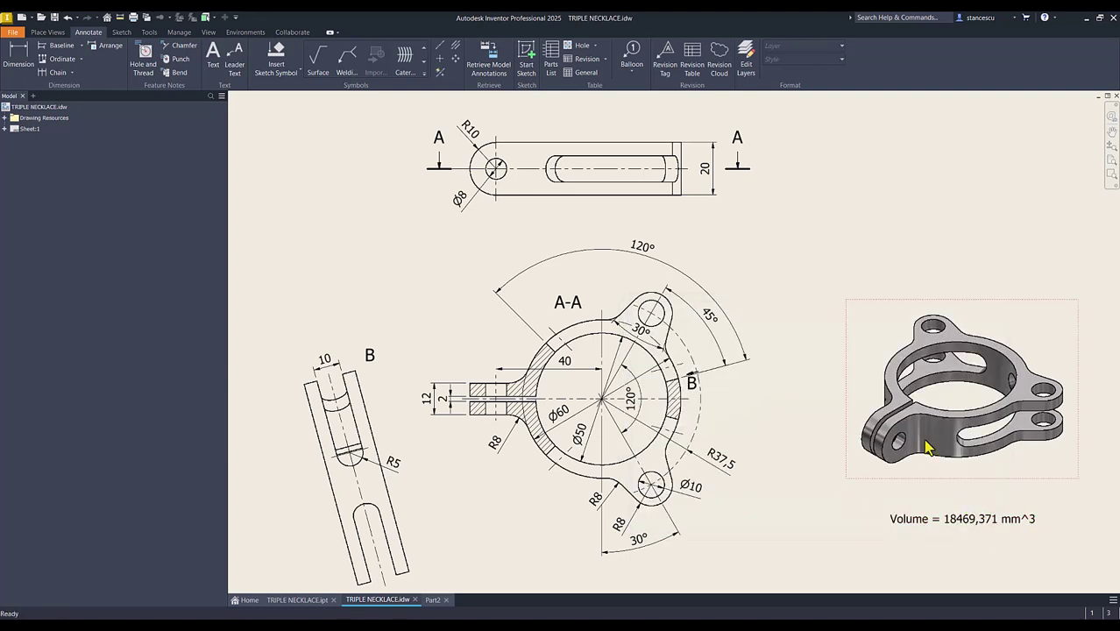
pyautogui.click(824, 241)
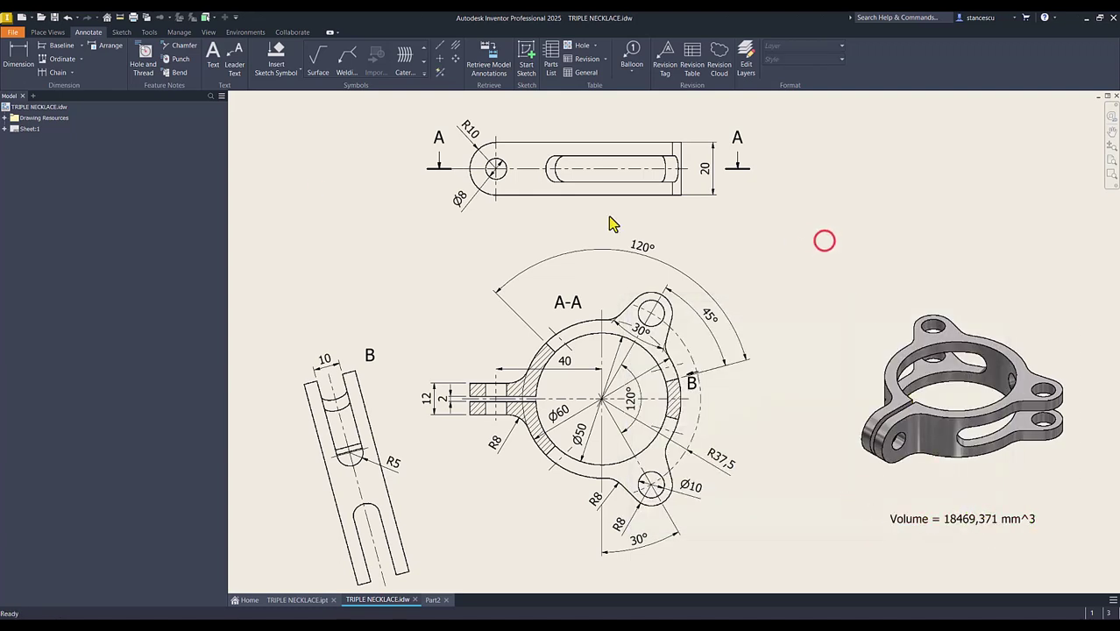
# Apply the Stainless Steel material to Part2
pyautogui.click(433, 600)
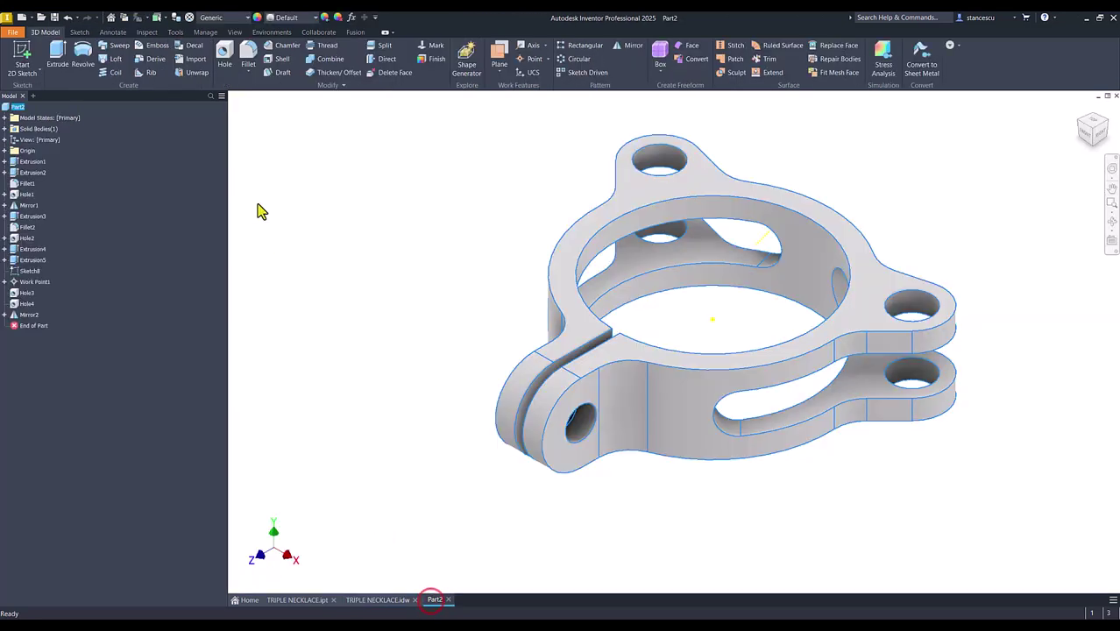
pyautogui.click(229, 19)
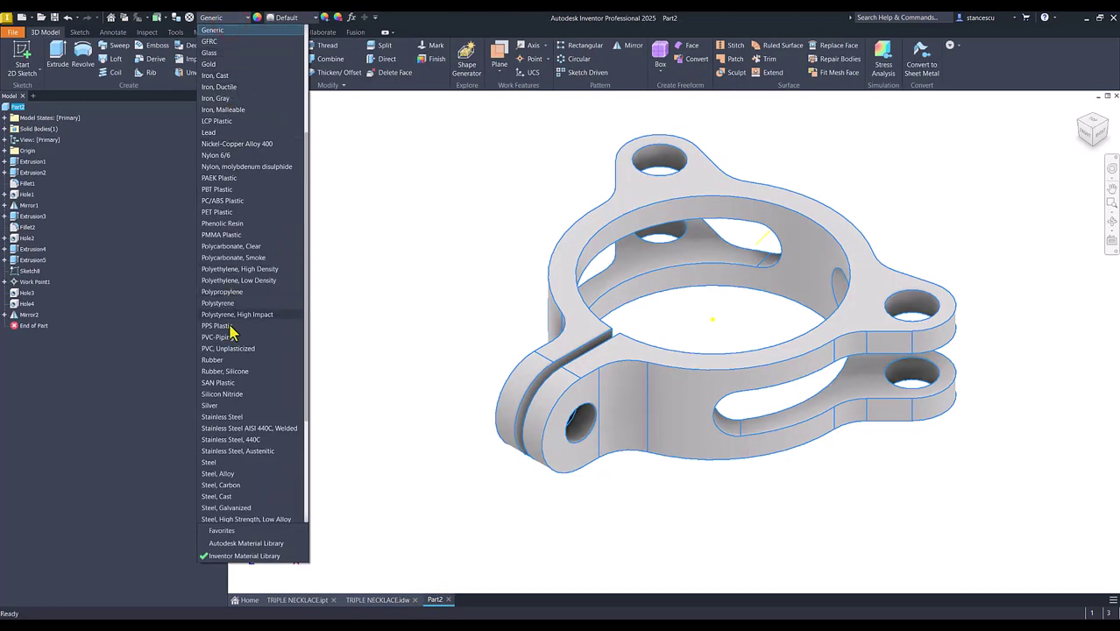
pyautogui.scroll(-2, 235, 361)
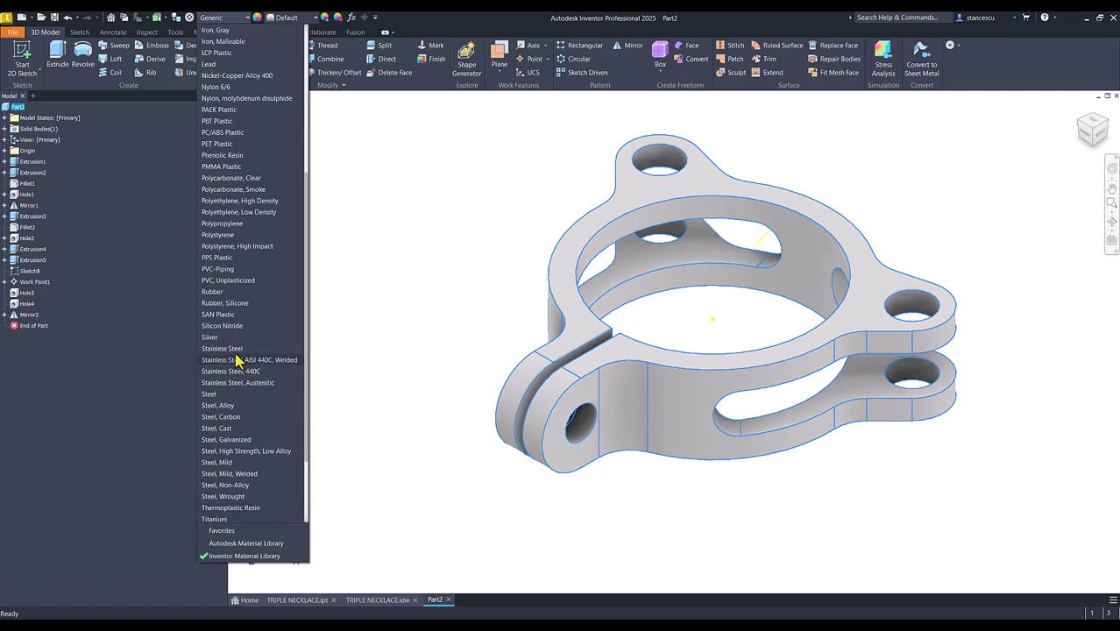
pyautogui.click(230, 349)
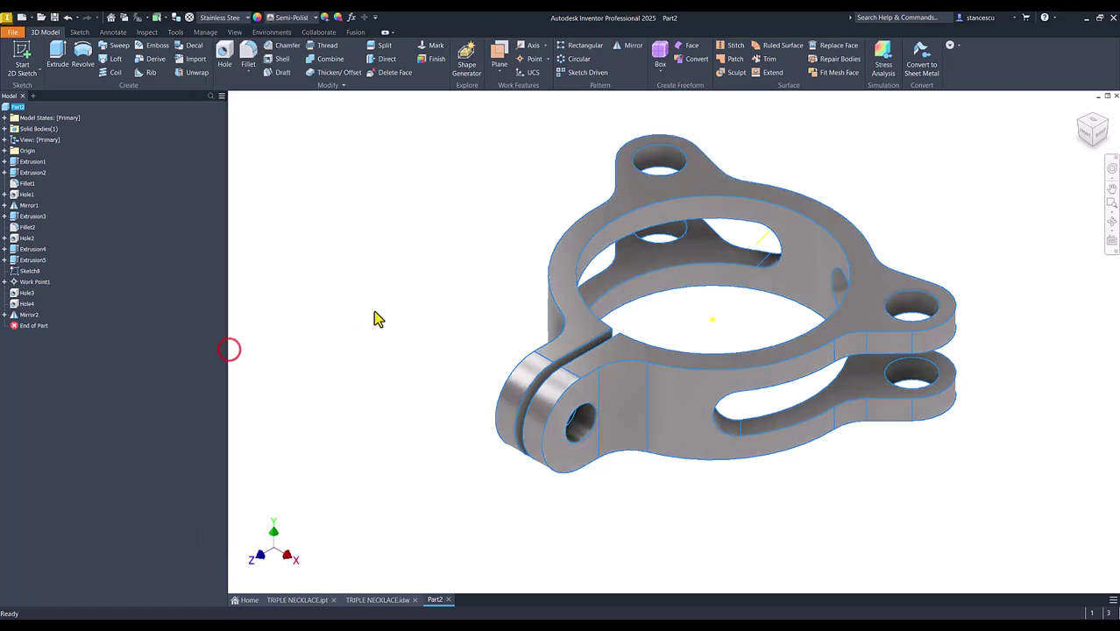
pyautogui.click(375, 288)
# Set the scene lighting style to Default Lights
pyautogui.click(234, 32)
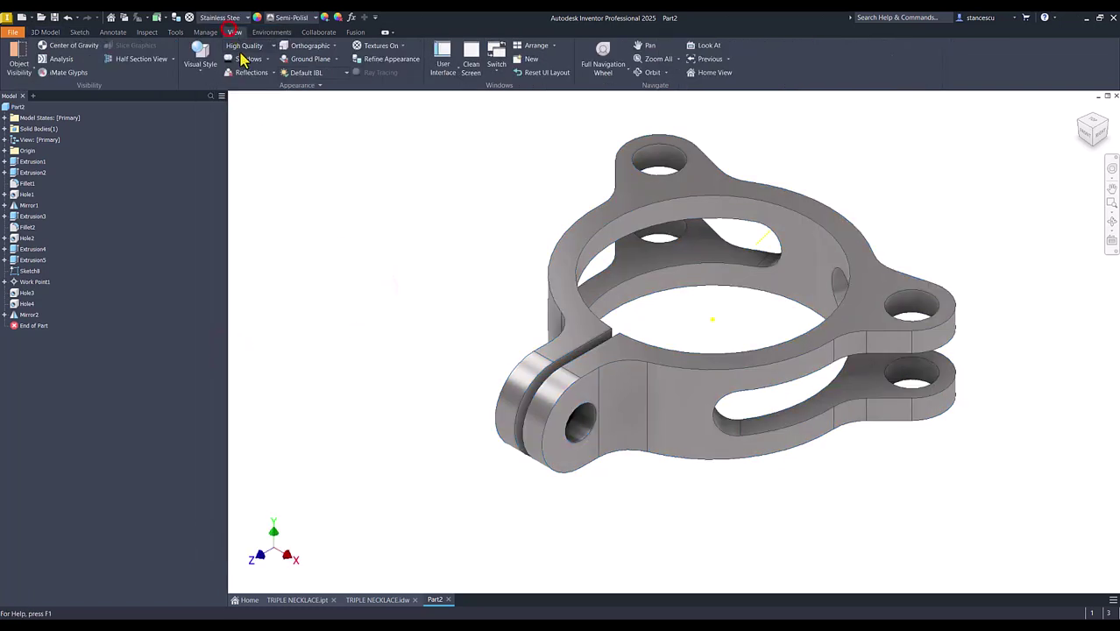
pyautogui.click(322, 74)
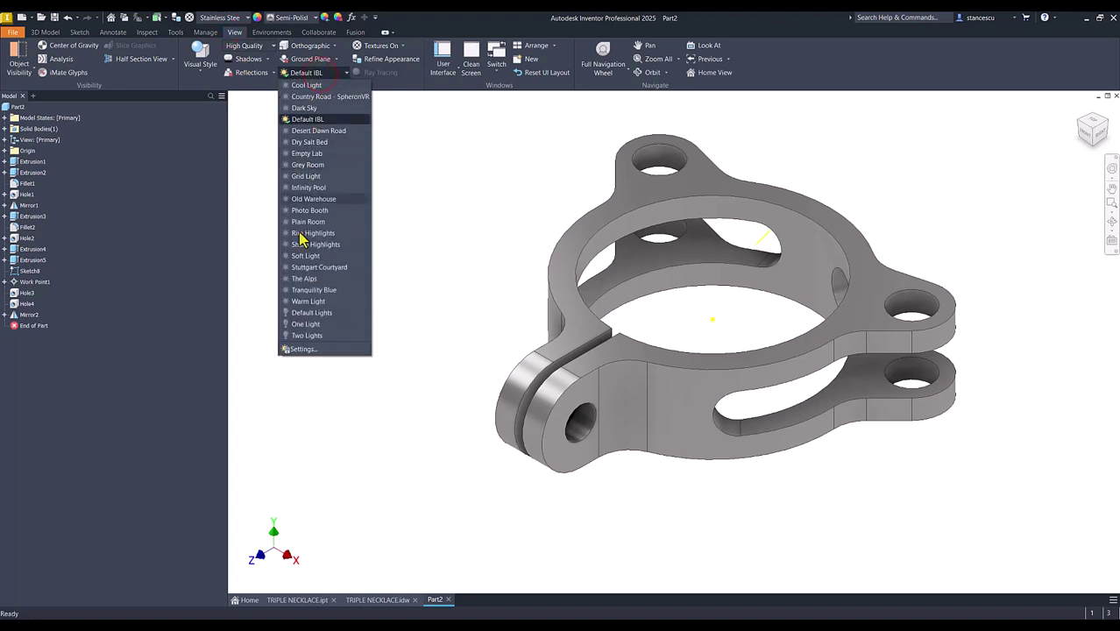
pyautogui.click(321, 318)
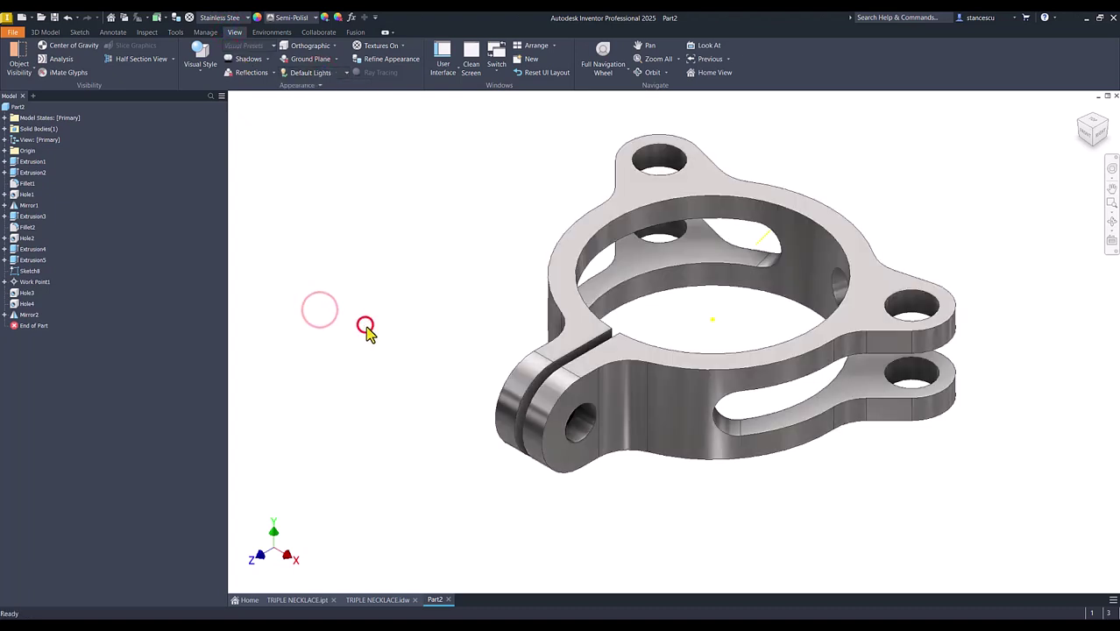
# Show TRIPLE NECKLACE.ipt in its home view, then switch back to Part2 for comparison
pyautogui.click(318, 603)
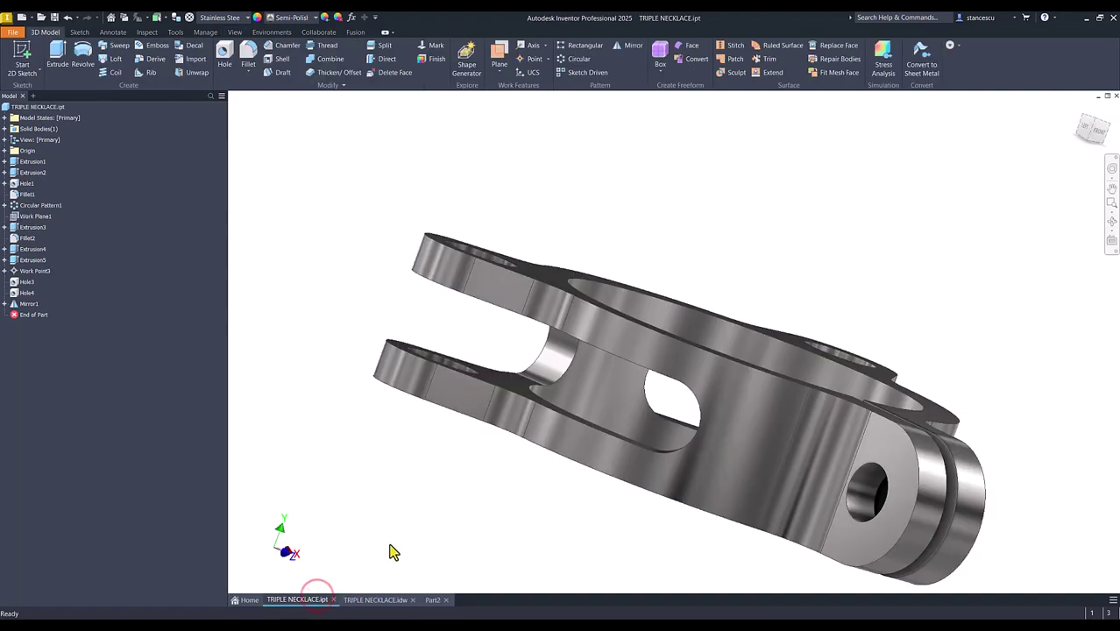
pyautogui.press('F6')
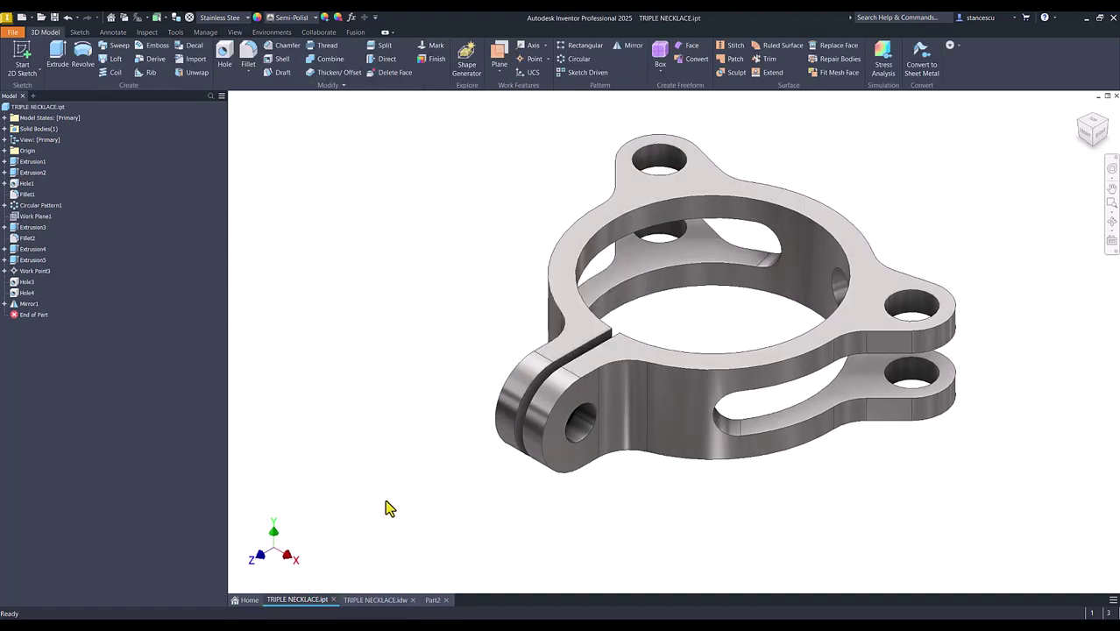
pyautogui.click(432, 601)
pyautogui.click(313, 603)
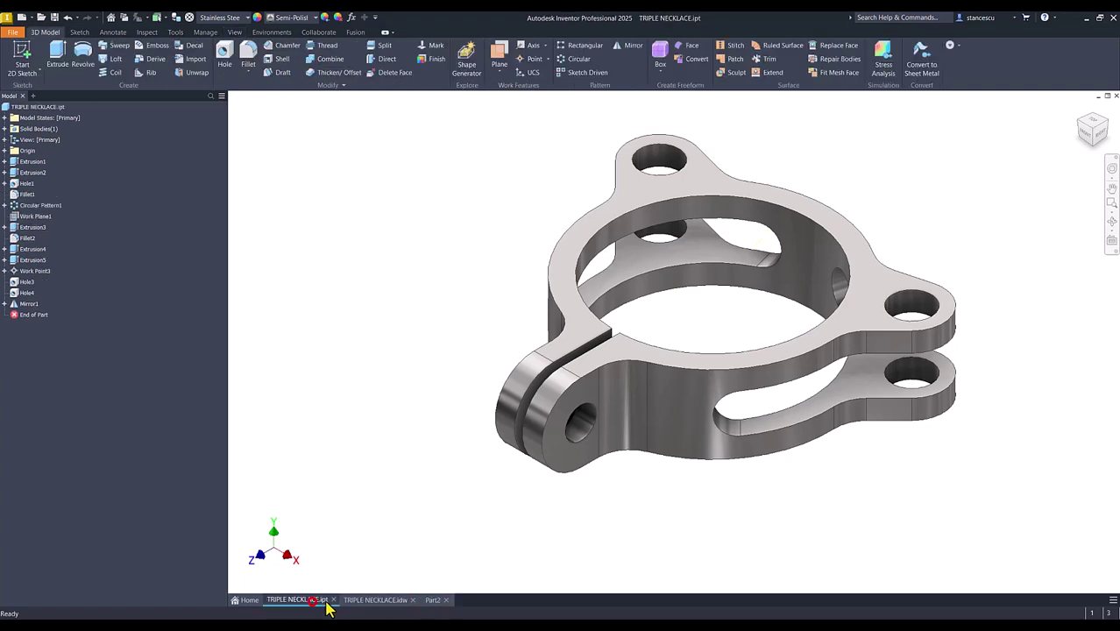
pyautogui.click(432, 601)
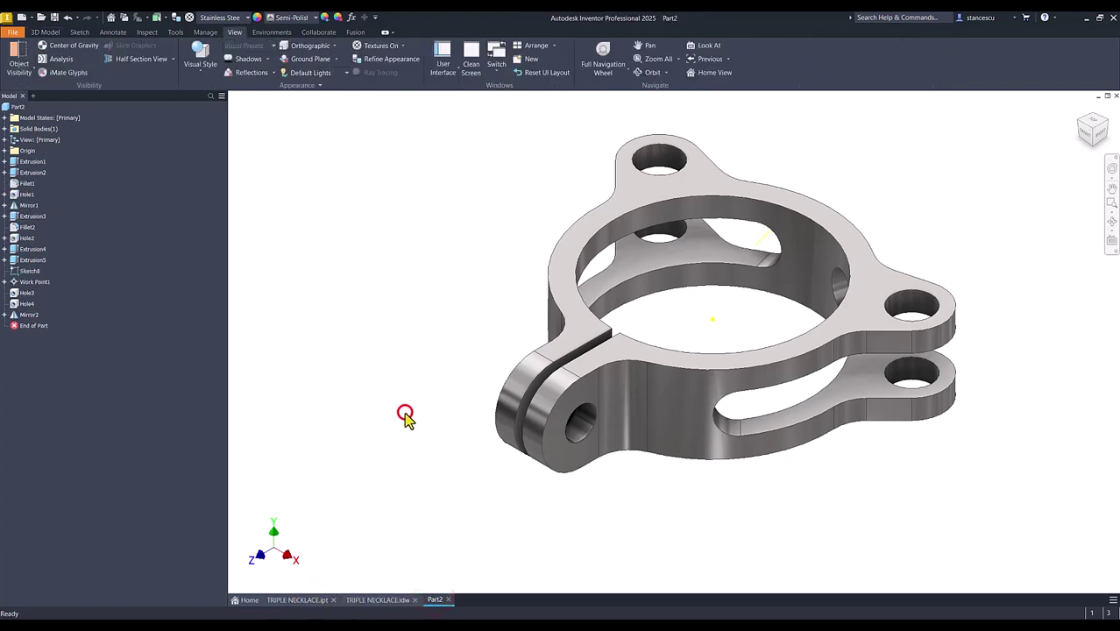